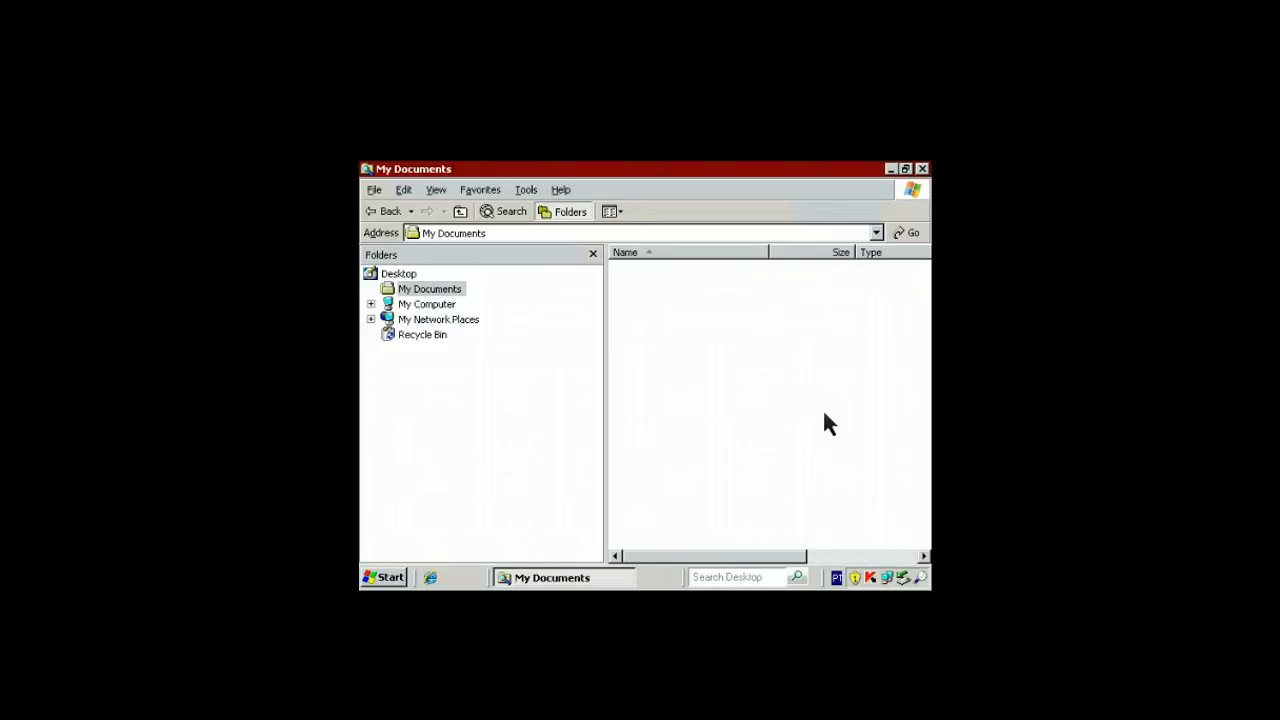
Create a new folder named 'Shared' in My Documents through File > New > Folder
{"action": "right_click", "coordinate": [436, 294]}
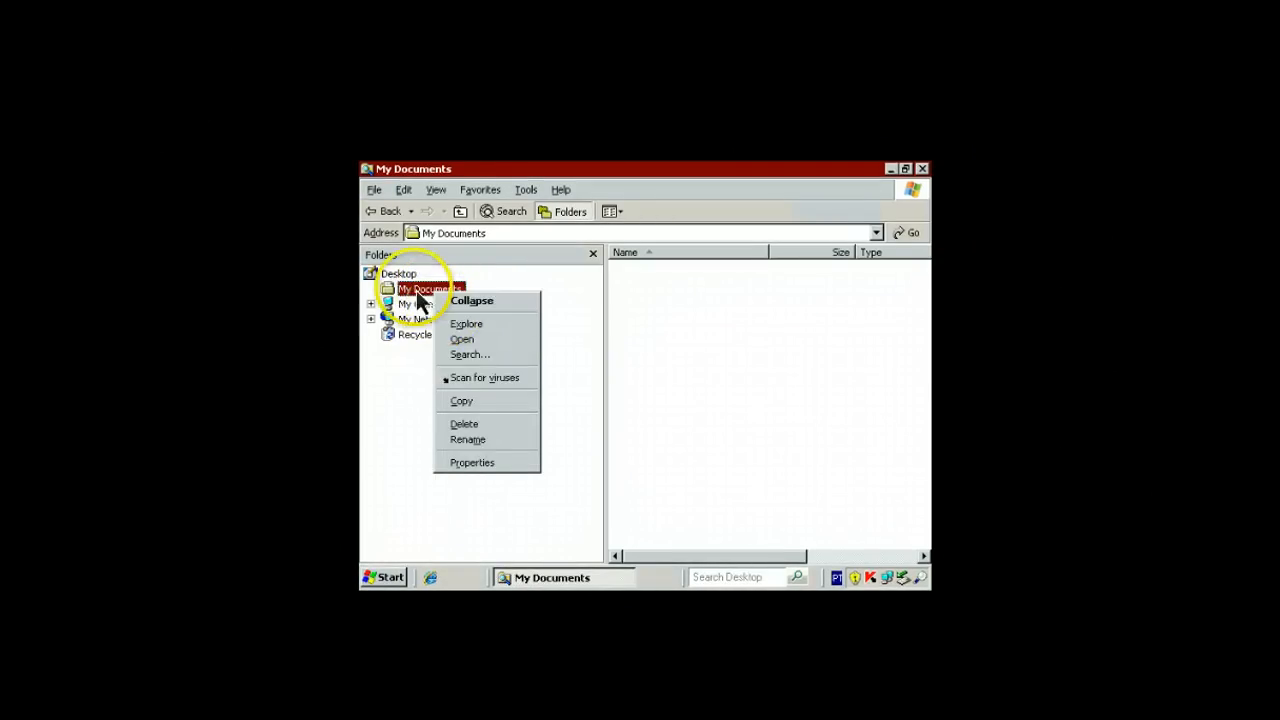
{"action": "left_click", "coordinate": [360, 259]}
{"action": "left_click", "coordinate": [375, 190]}
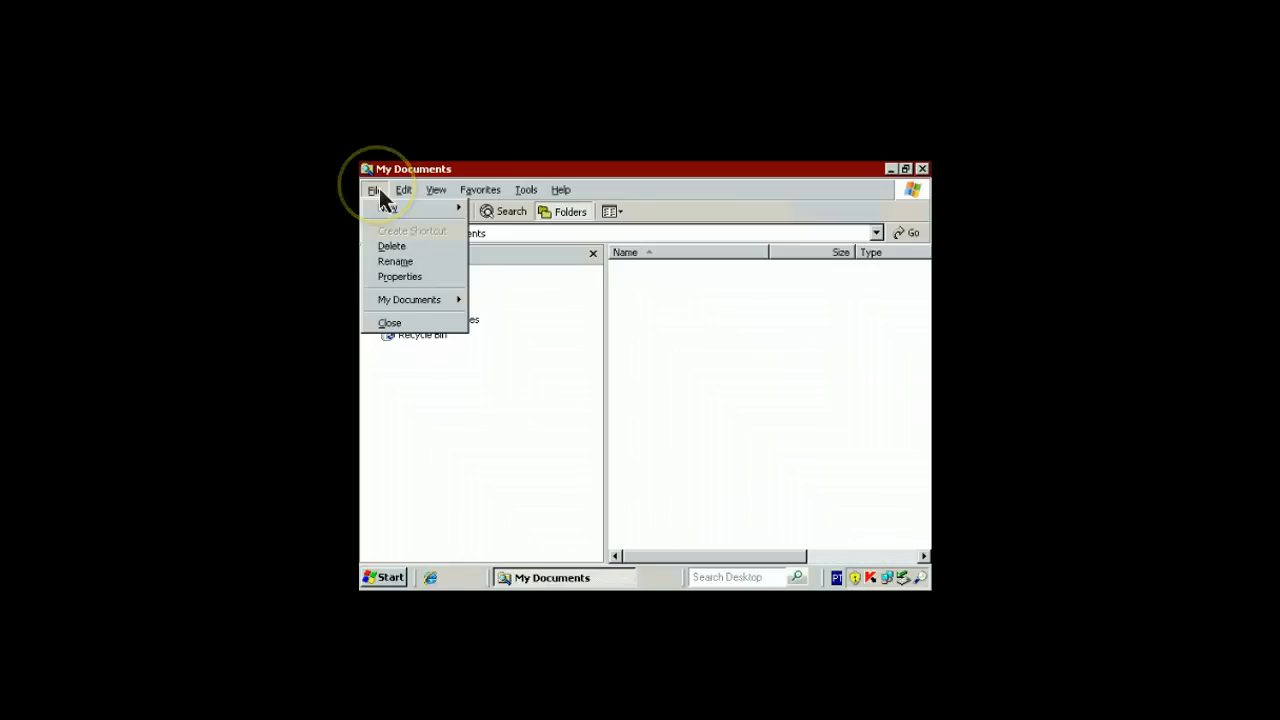
{"action": "mouse_move", "coordinate": [390, 207]}
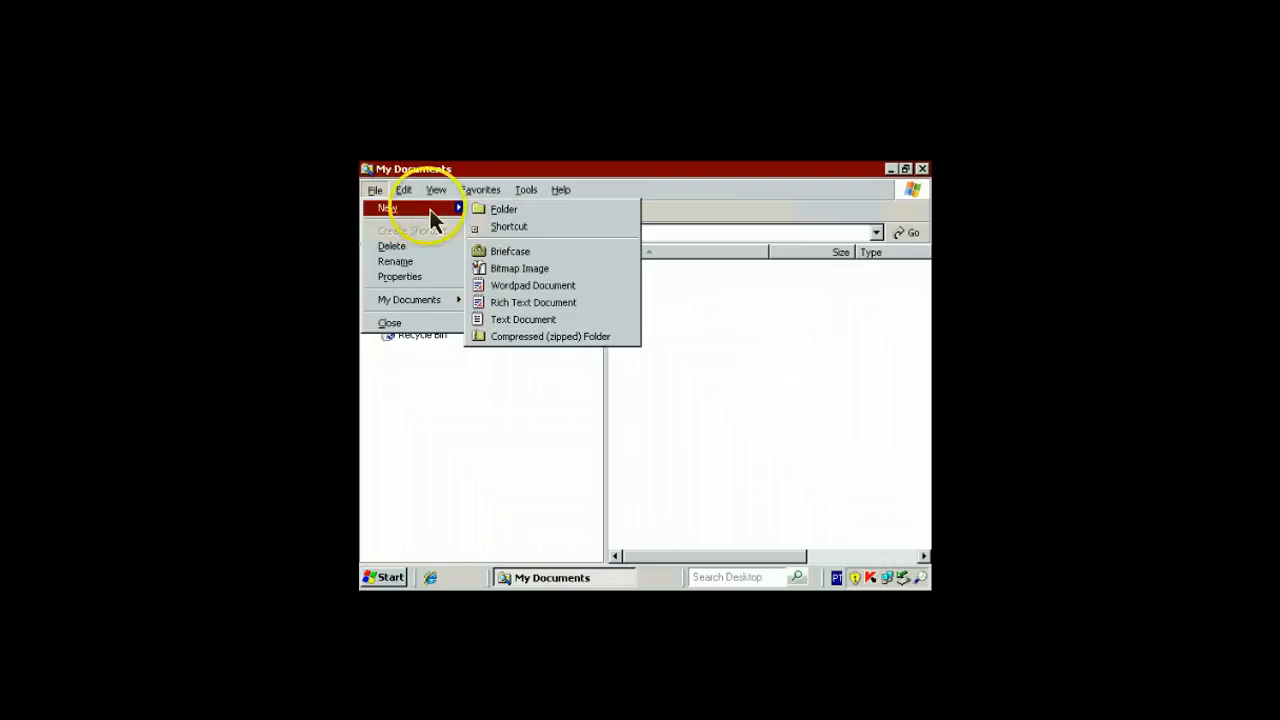
{"action": "left_click", "coordinate": [483, 212]}
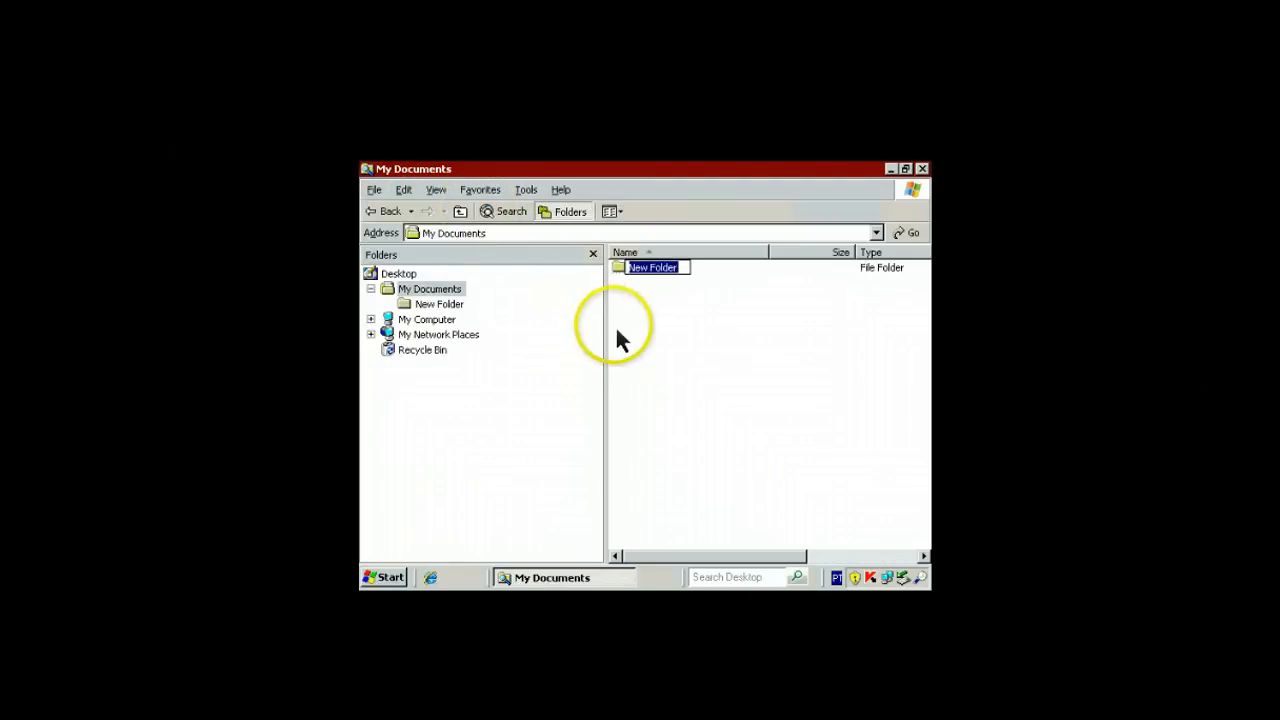
{"action": "type", "text": "Shared"}
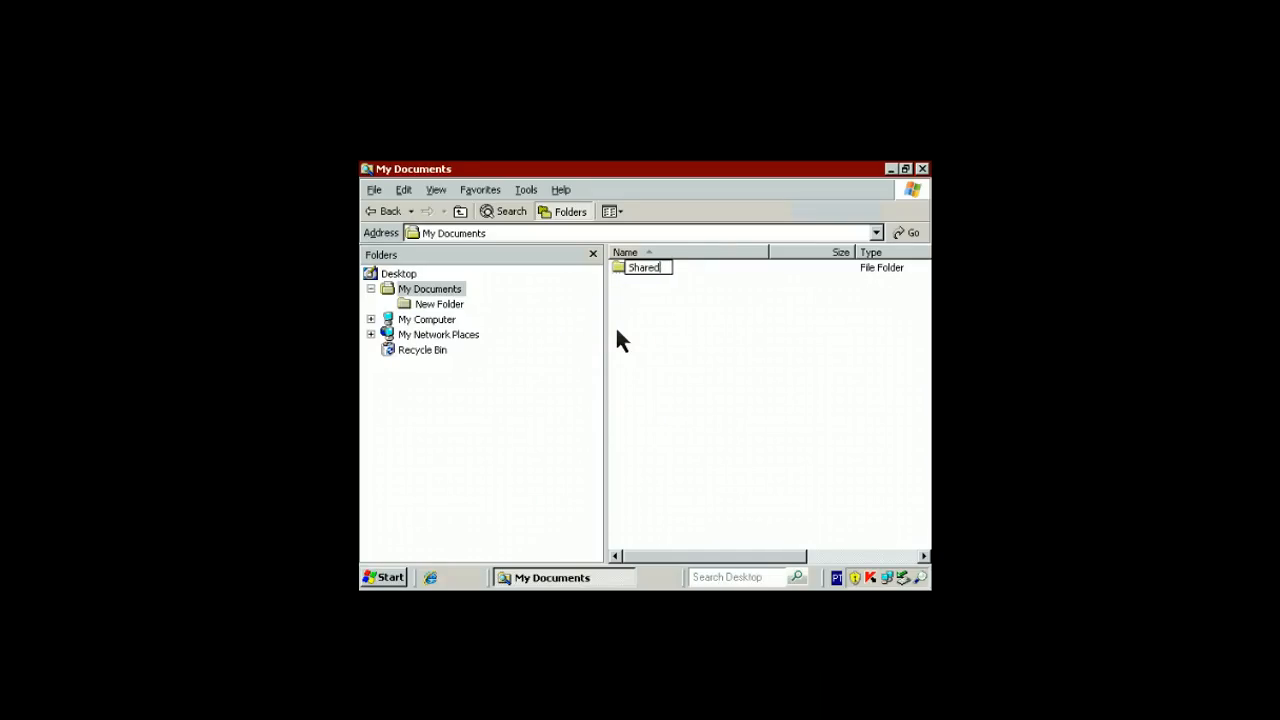
{"action": "key", "text": "Return"}
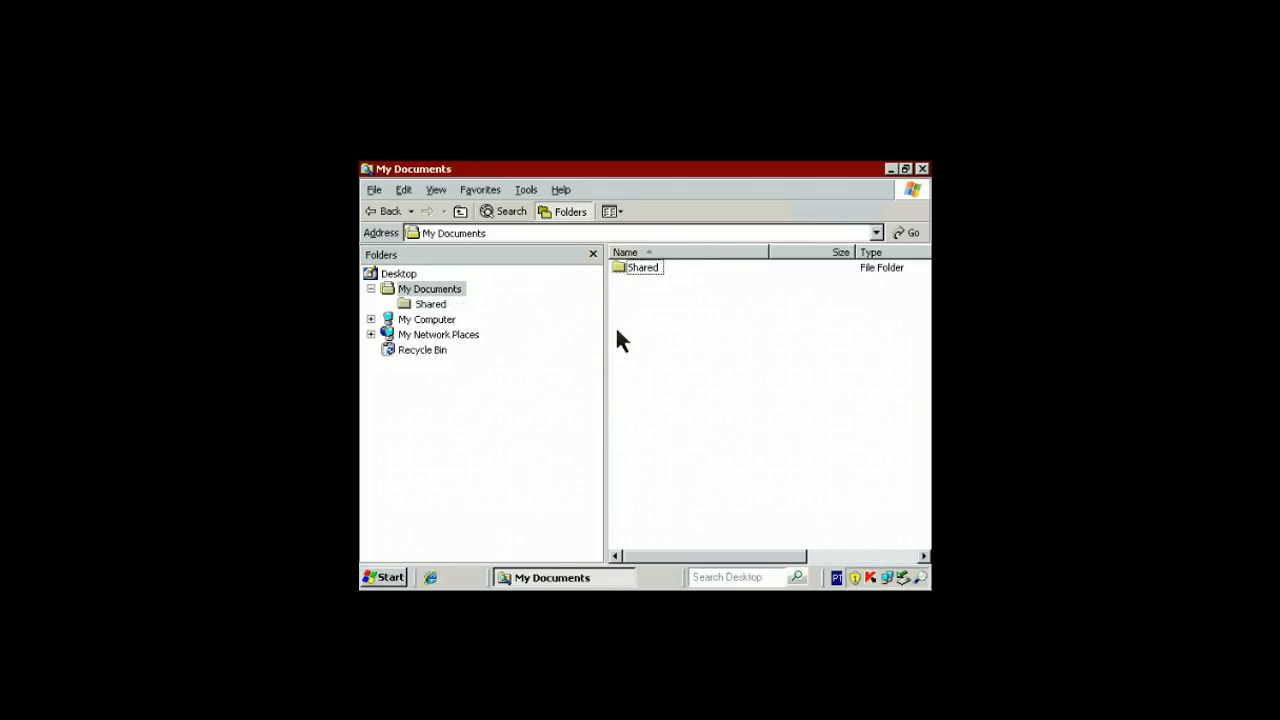
Open the Shared folder and run the otrs-3.1.10 win installer file
{"action": "right_click", "coordinate": [648, 283]}
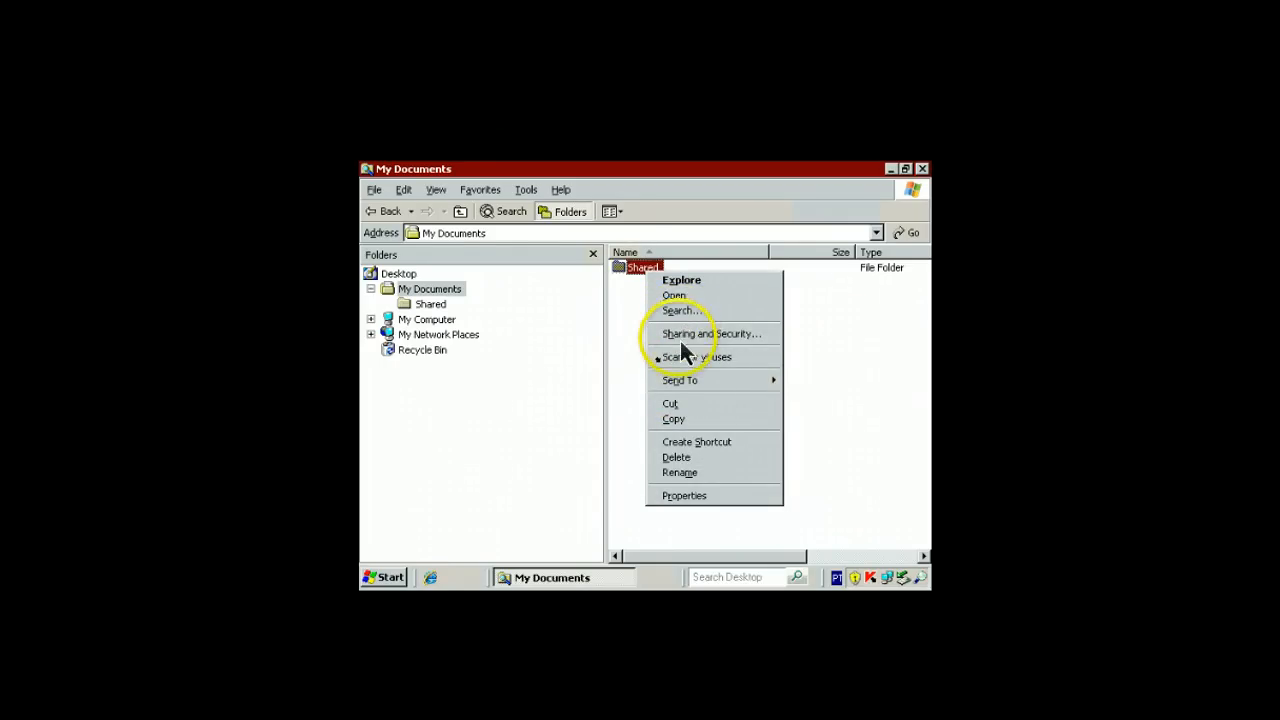
{"action": "left_click", "coordinate": [636, 269]}
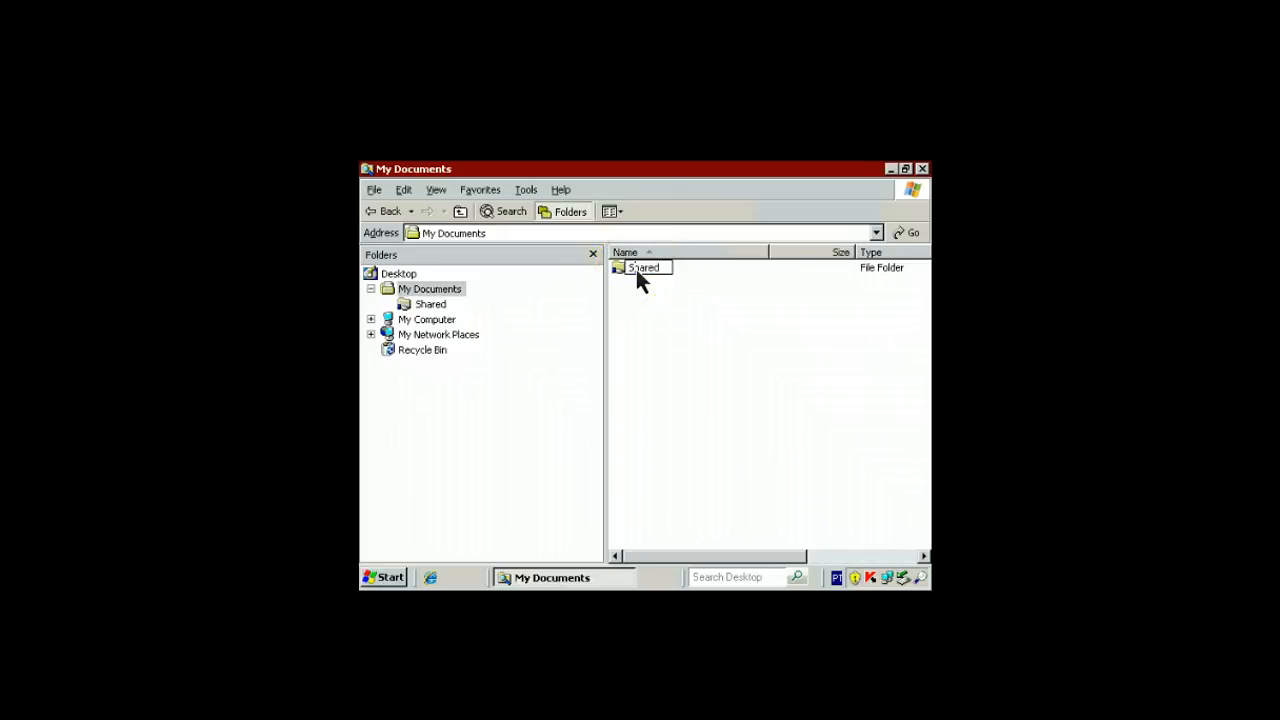
{"action": "double_click", "coordinate": [618, 270]}
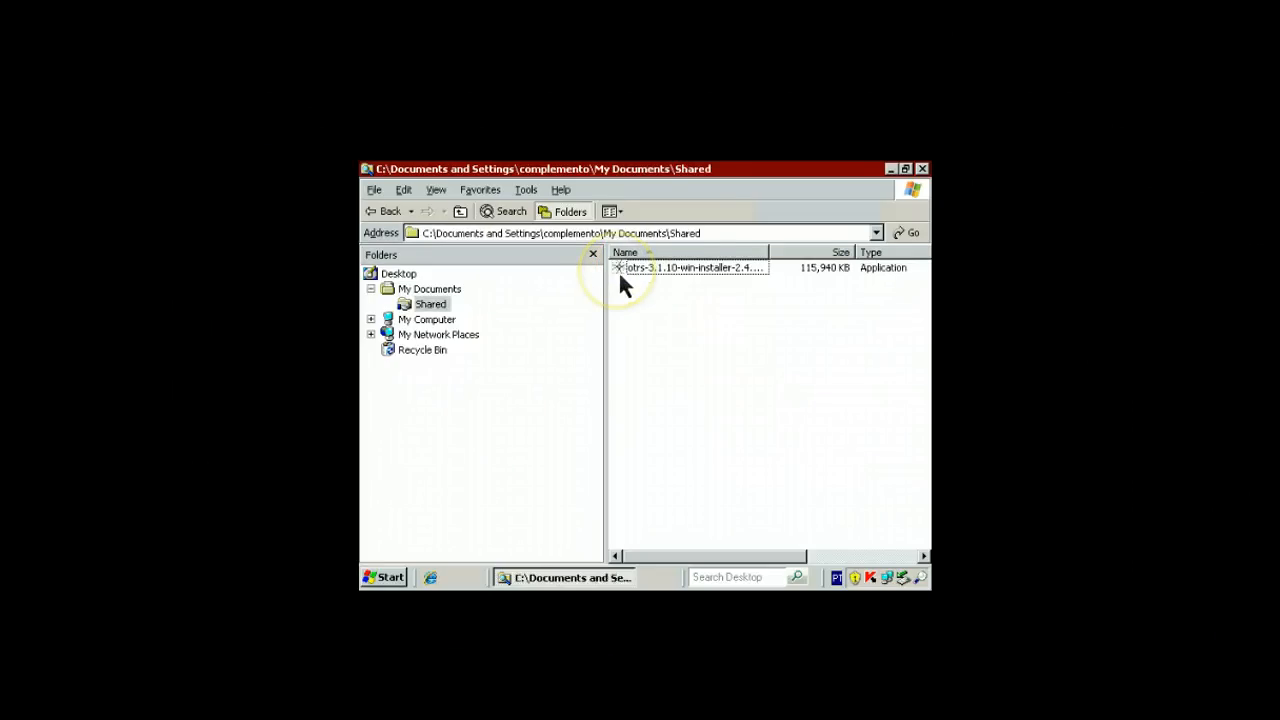
{"action": "left_click", "coordinate": [698, 269]}
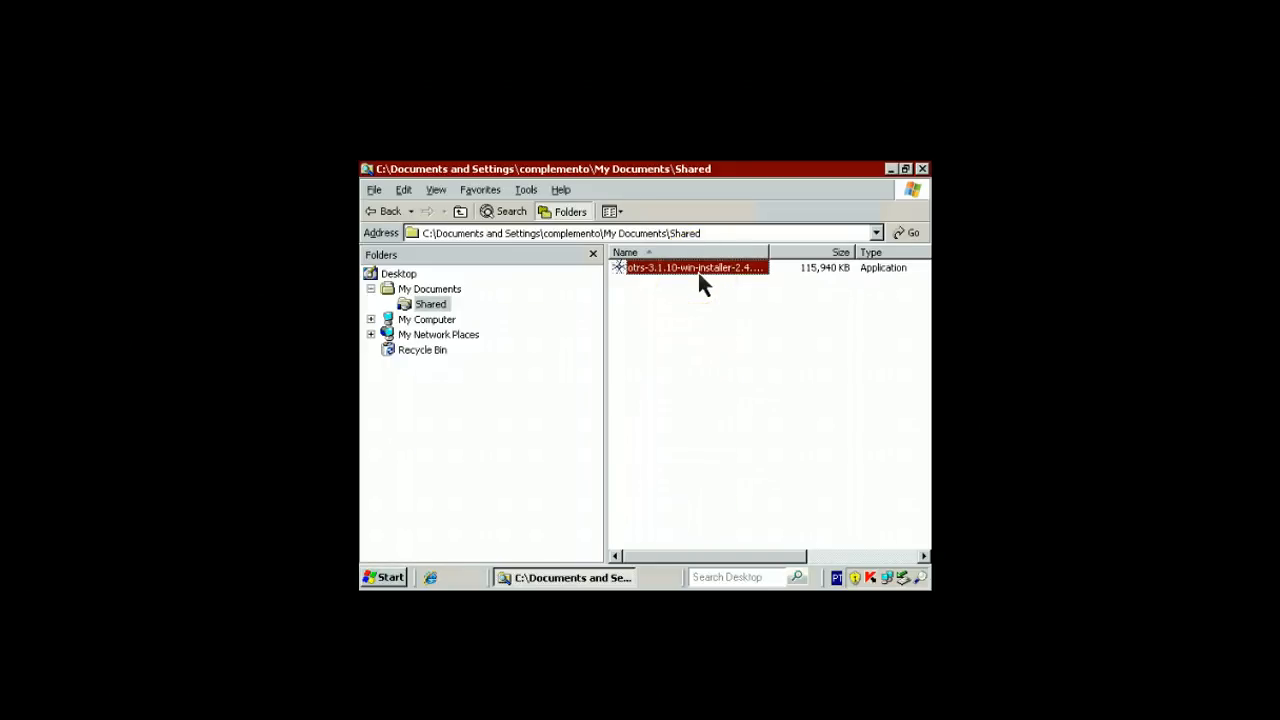
{"action": "double_click", "coordinate": [698, 270]}
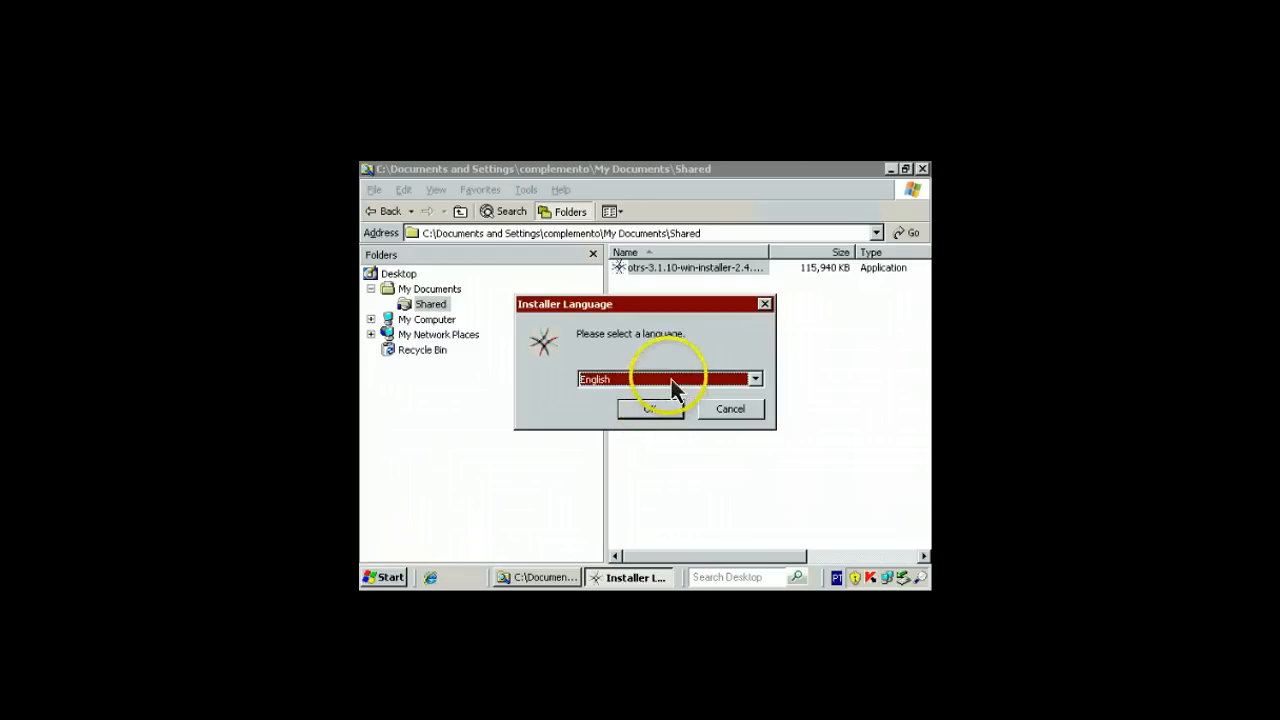
Confirm English in the Installer Language dropdown to reach the OTRS Setup welcome page
{"action": "left_click", "coordinate": [673, 380]}
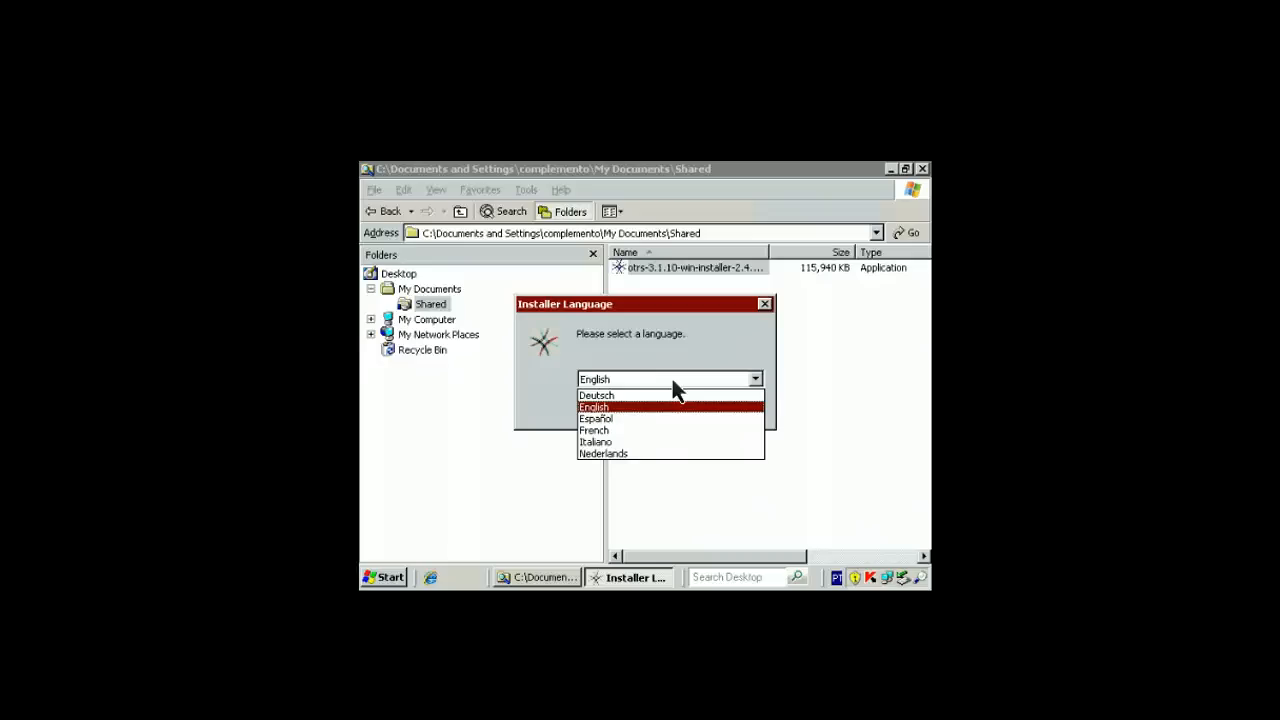
{"action": "left_click", "coordinate": [673, 381]}
{"action": "left_click", "coordinate": [673, 381]}
{"action": "left_click", "coordinate": [640, 406]}
{"action": "left_click", "coordinate": [651, 410]}
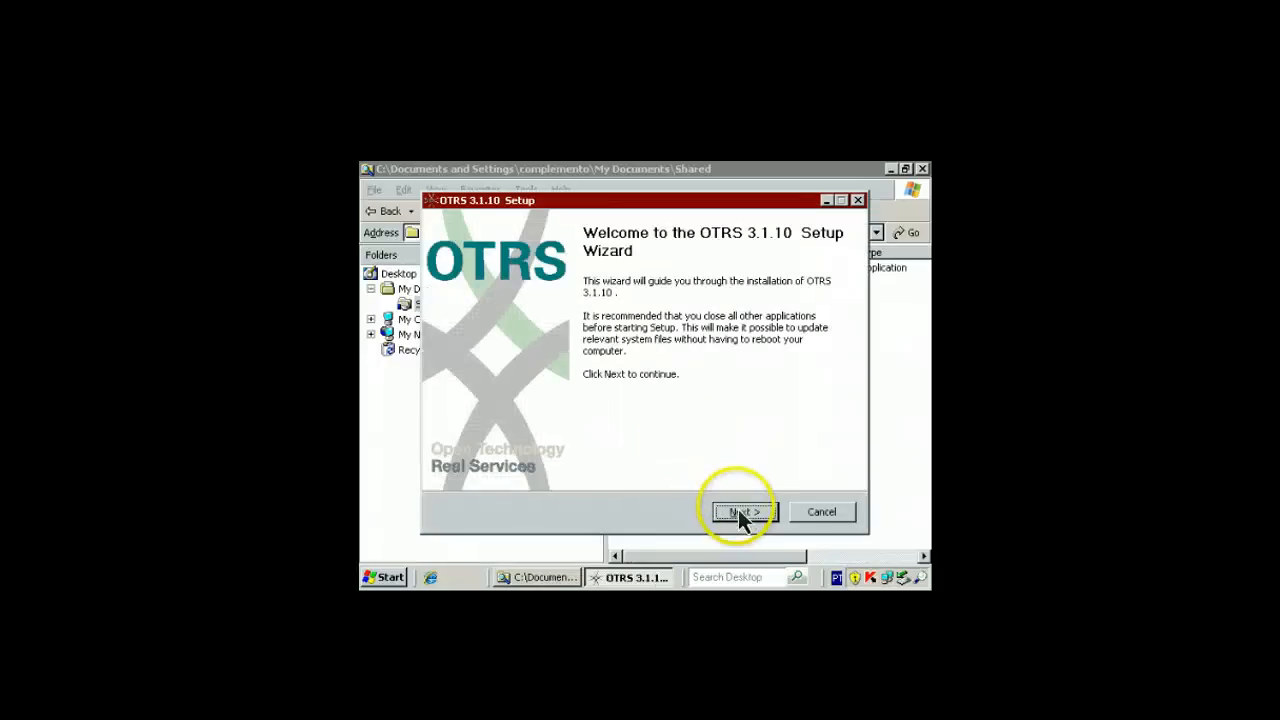
Accept the GNU Affero, GPL v2, GPL v1 and Apache 2.0 license agreements
{"action": "left_click", "coordinate": [740, 513]}
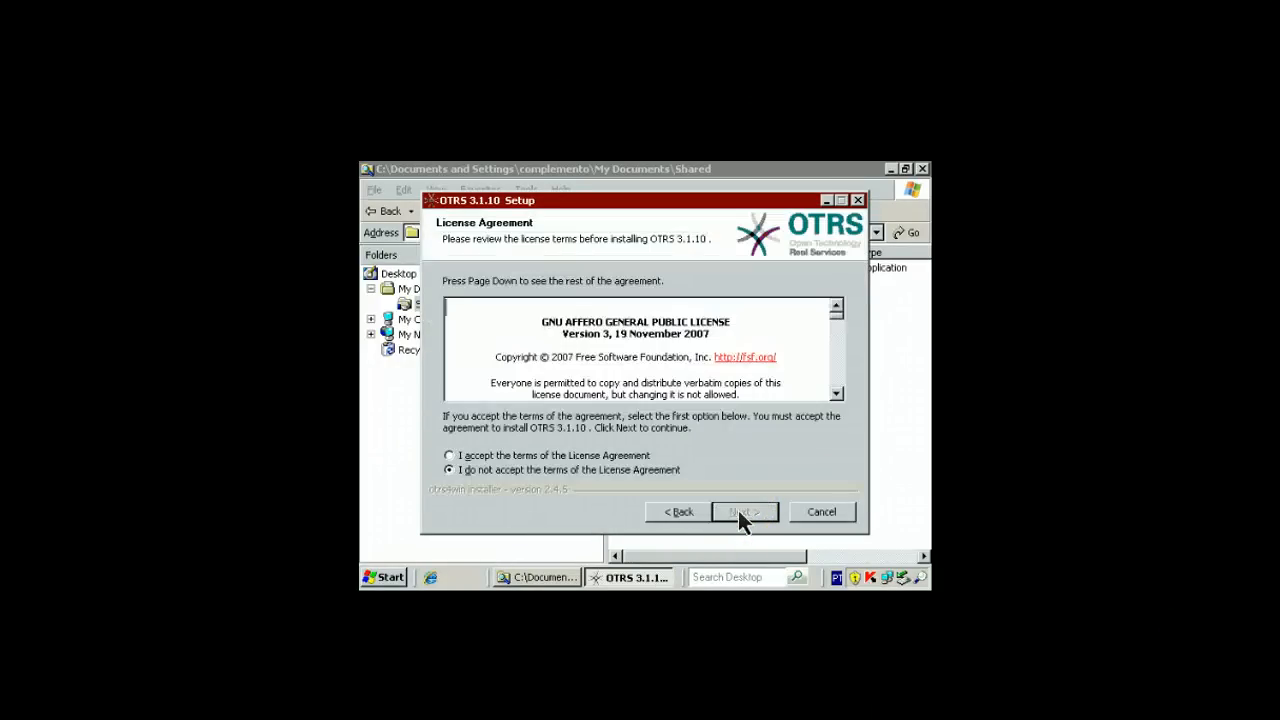
{"action": "left_click", "coordinate": [449, 456]}
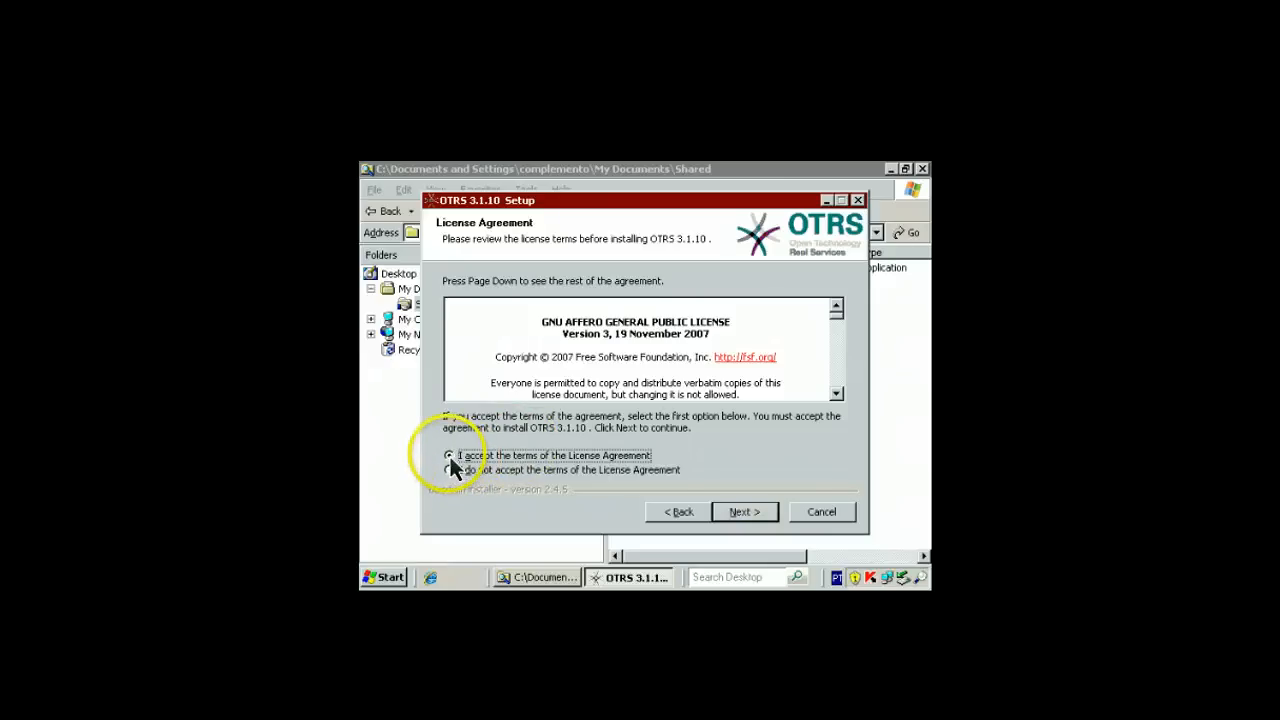
{"action": "left_click", "coordinate": [745, 512]}
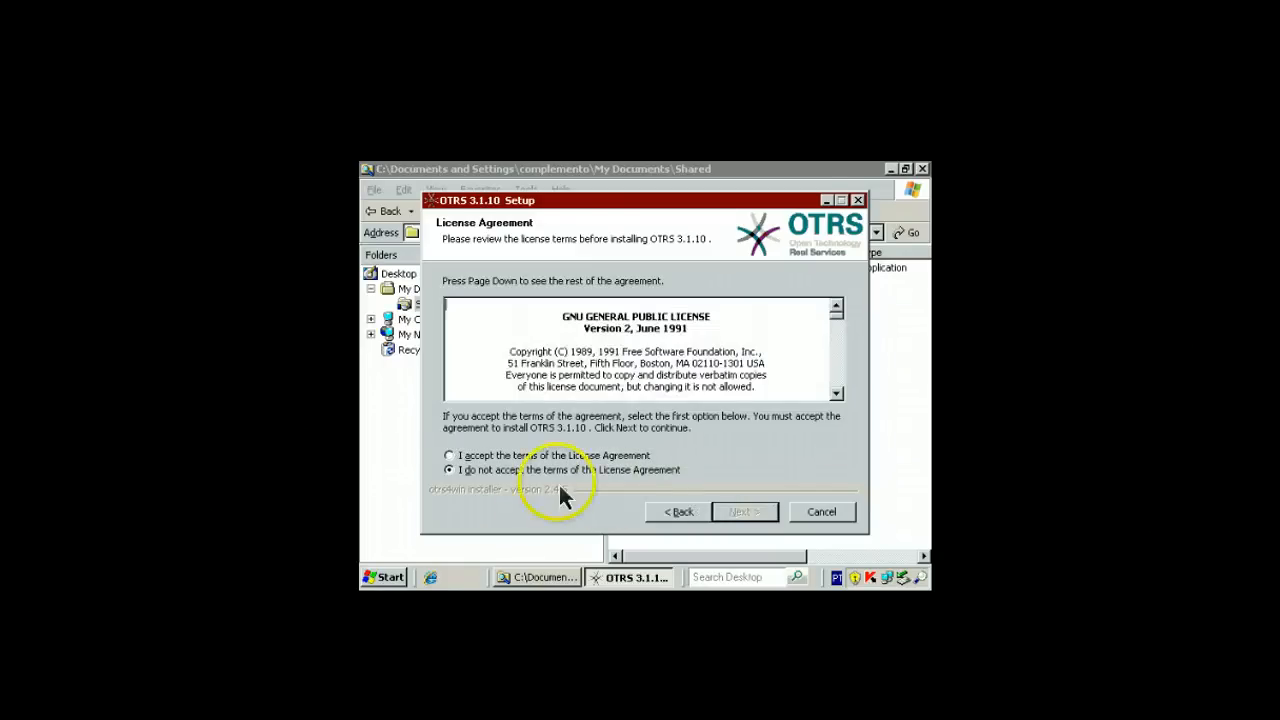
{"action": "left_click", "coordinate": [452, 457]}
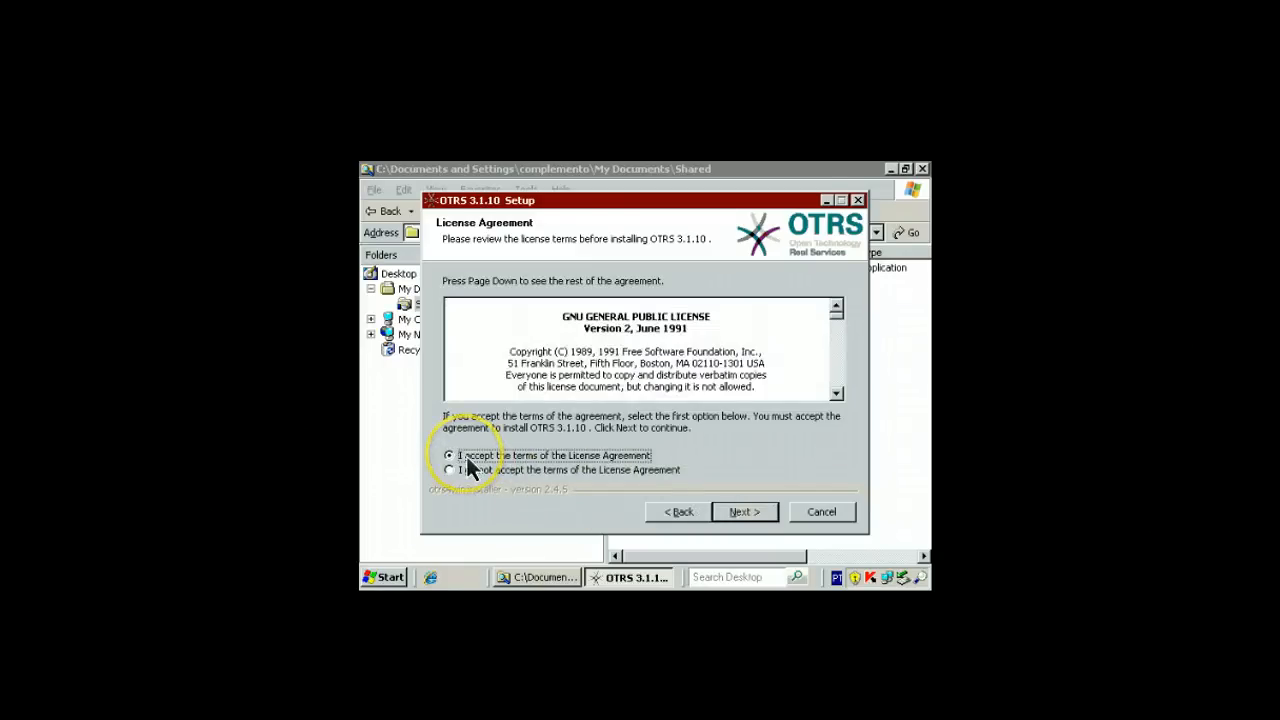
{"action": "left_click", "coordinate": [752, 513]}
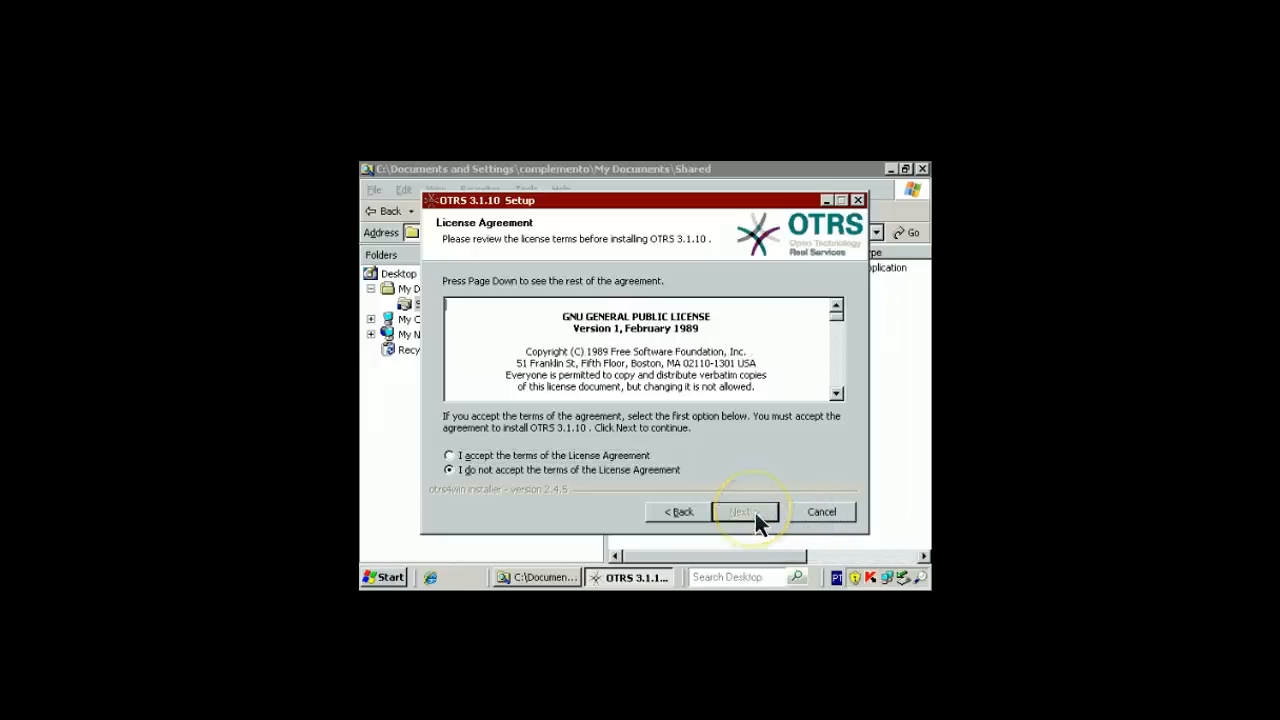
{"action": "left_click", "coordinate": [598, 458]}
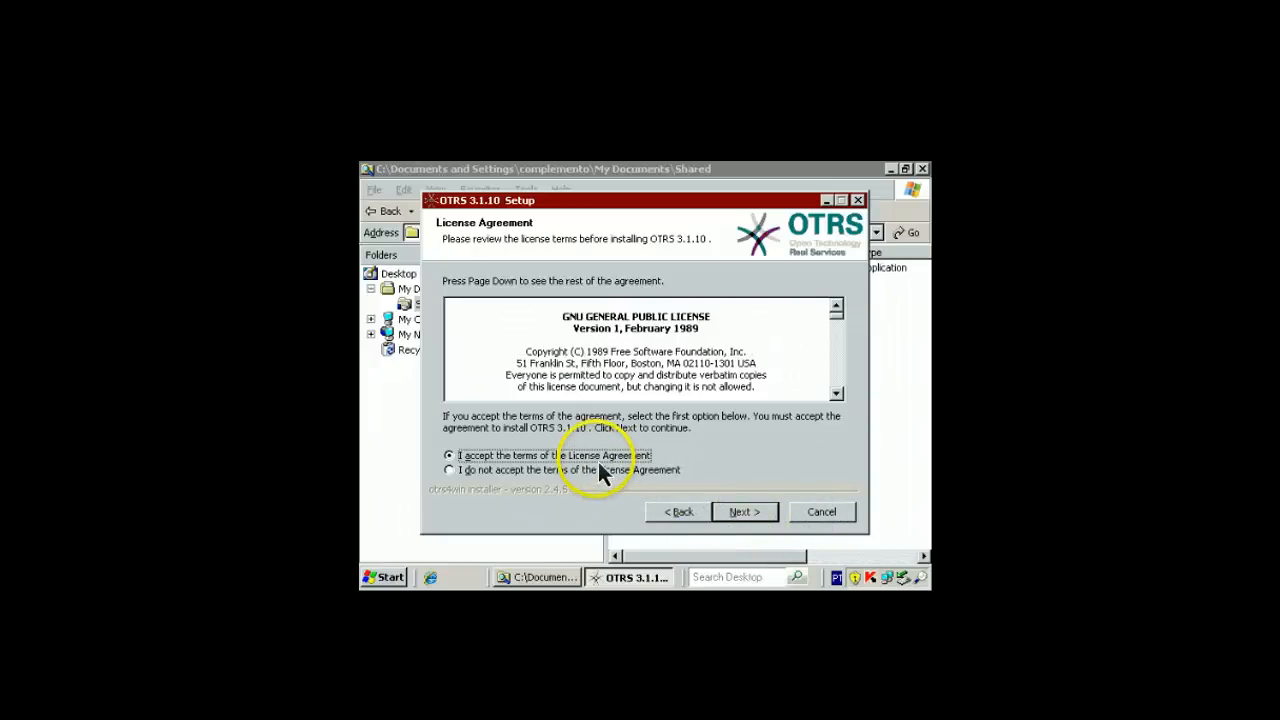
{"action": "left_click", "coordinate": [741, 513]}
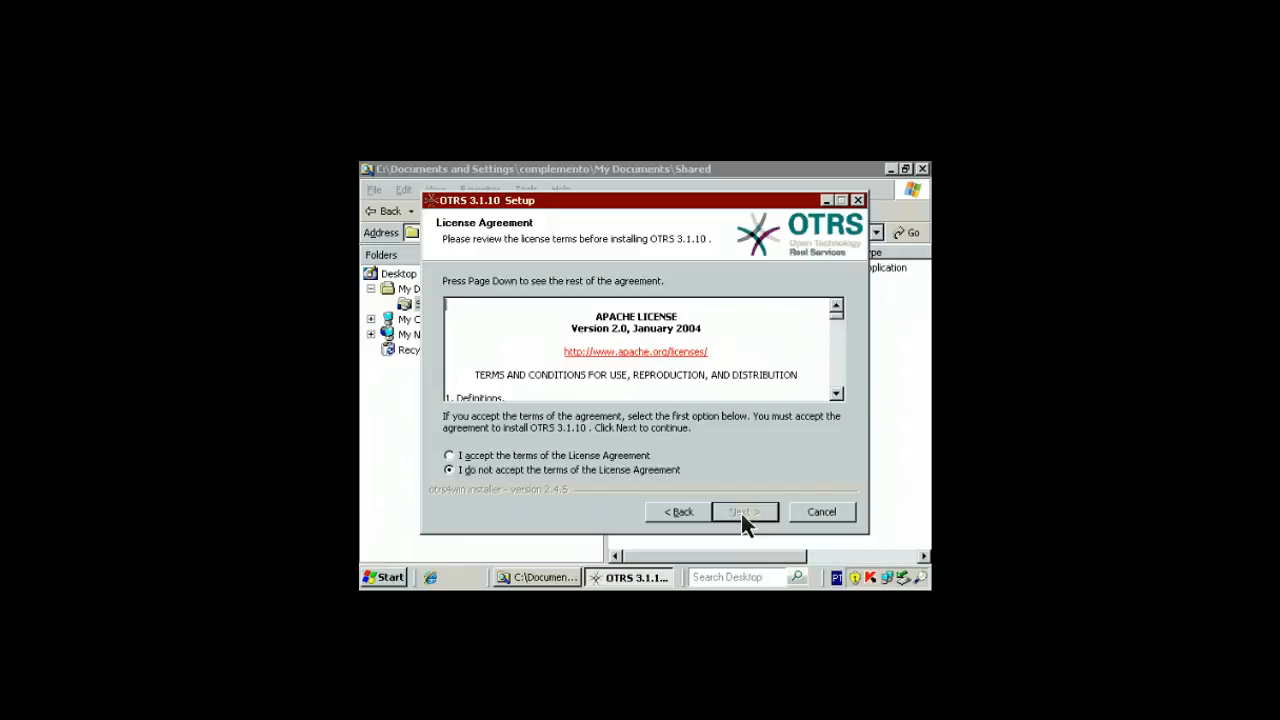
{"action": "left_click", "coordinate": [590, 457]}
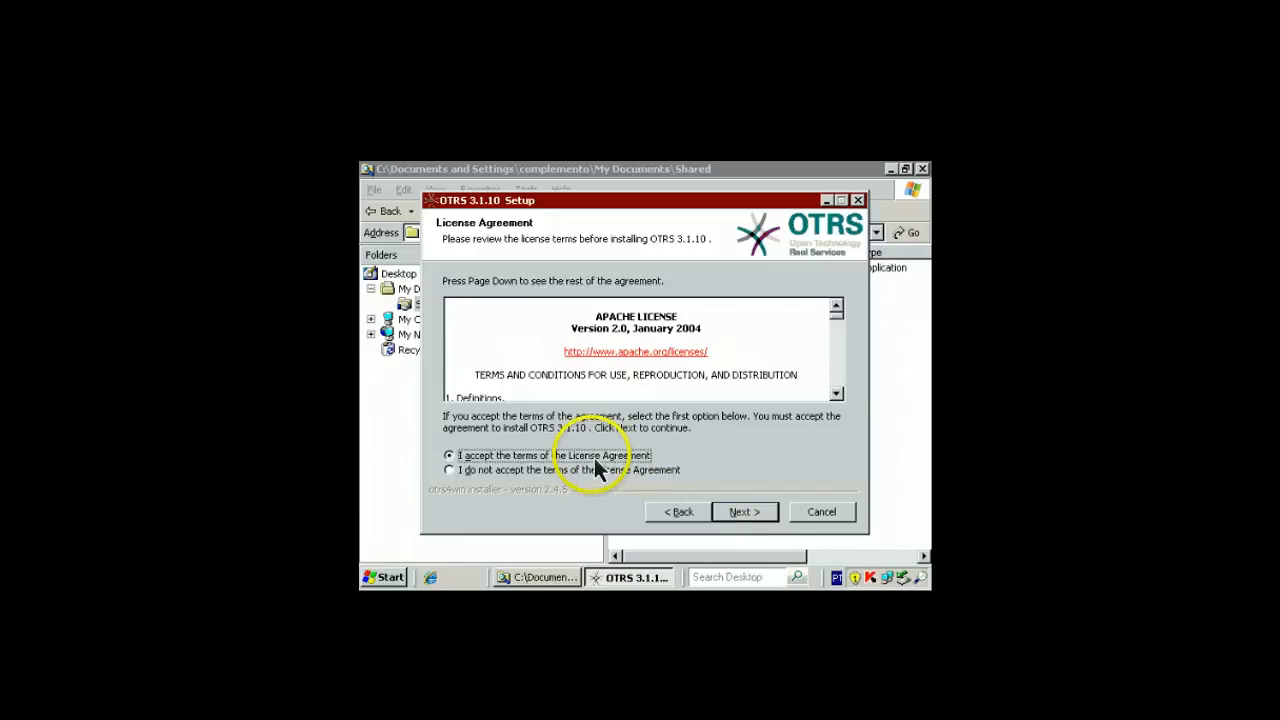
{"action": "left_click", "coordinate": [755, 515]}
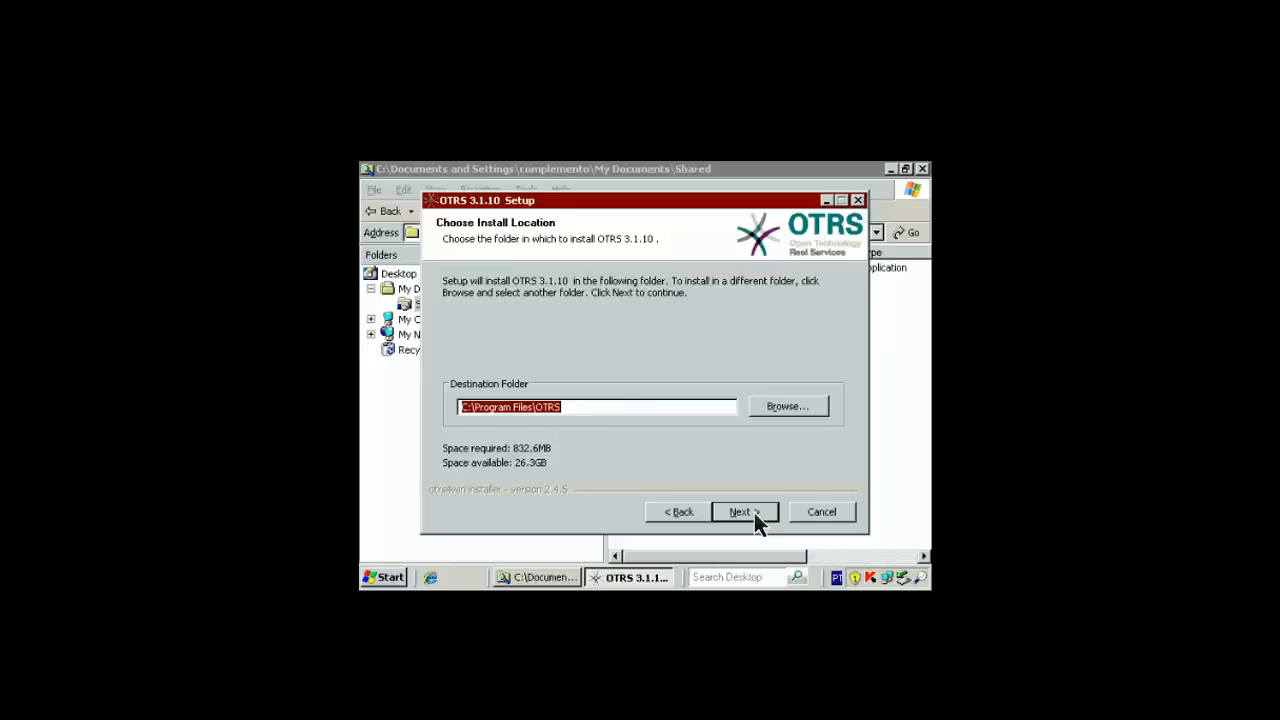
Install OTRS into C:\Program Files\OTRS and finish with 'Continue with Web Installer' checked
{"action": "left_click", "coordinate": [745, 512]}
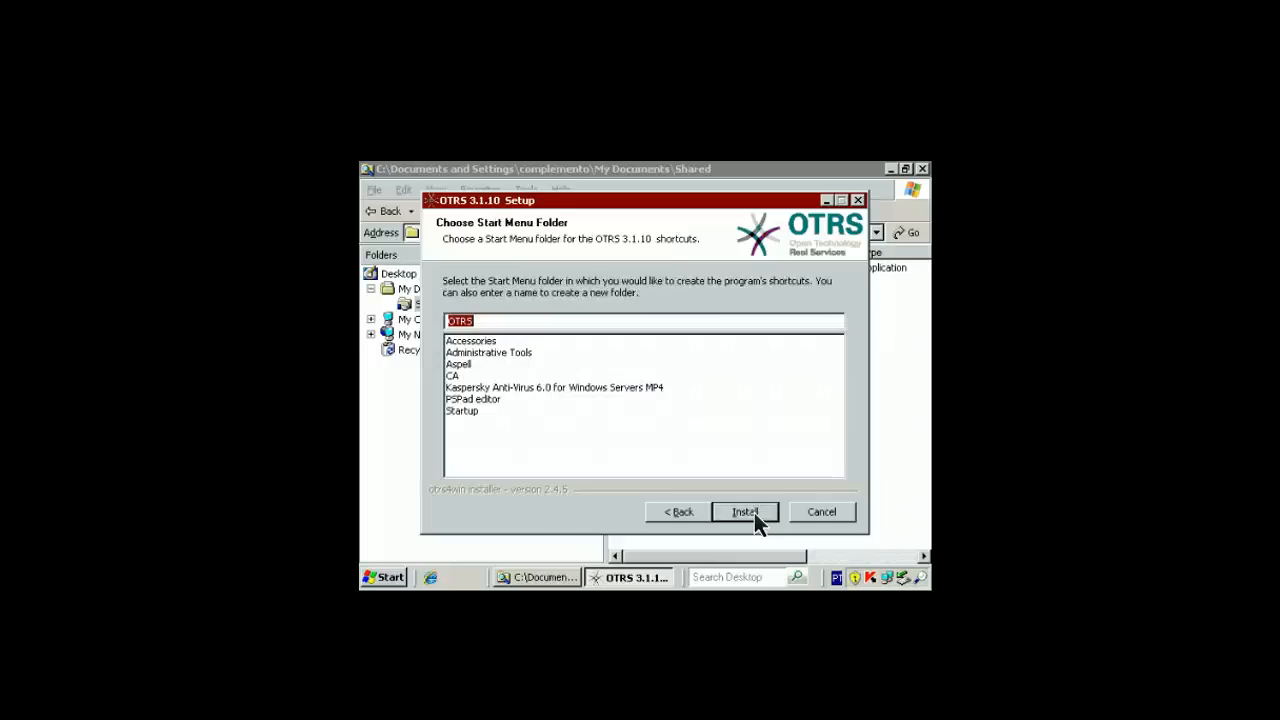
{"action": "left_click", "coordinate": [754, 512]}
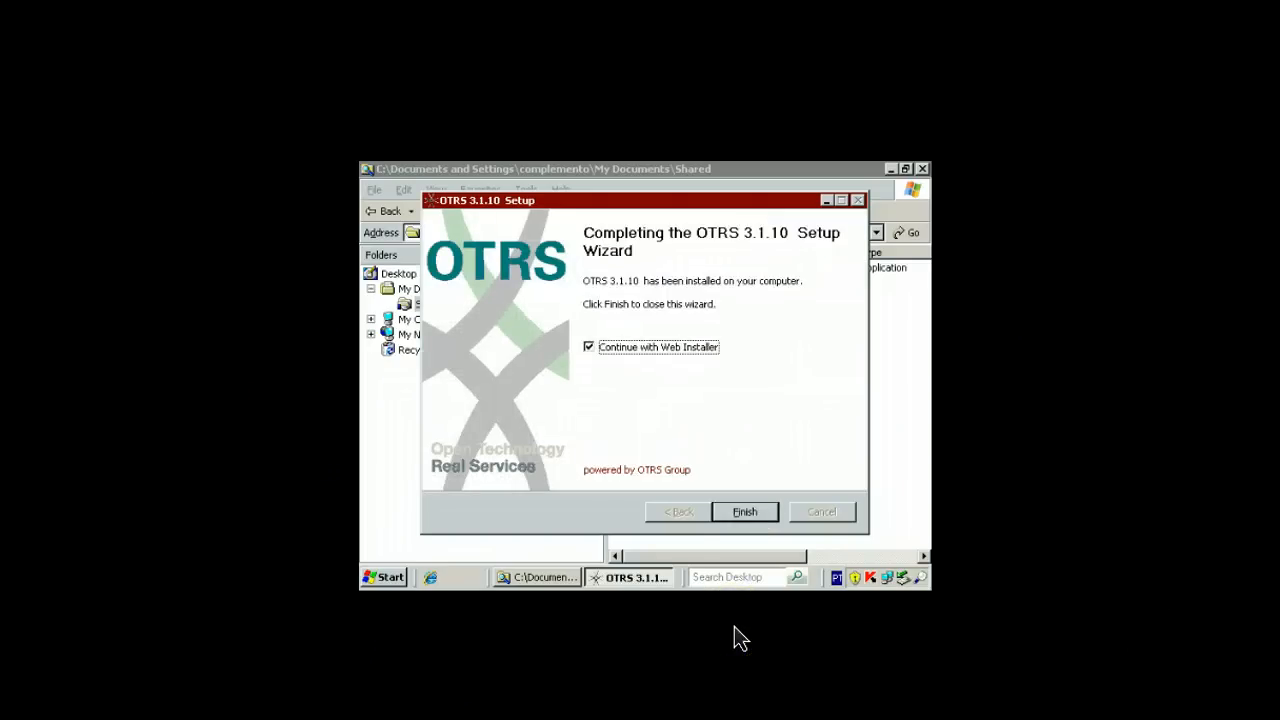
{"action": "left_click", "coordinate": [738, 515]}
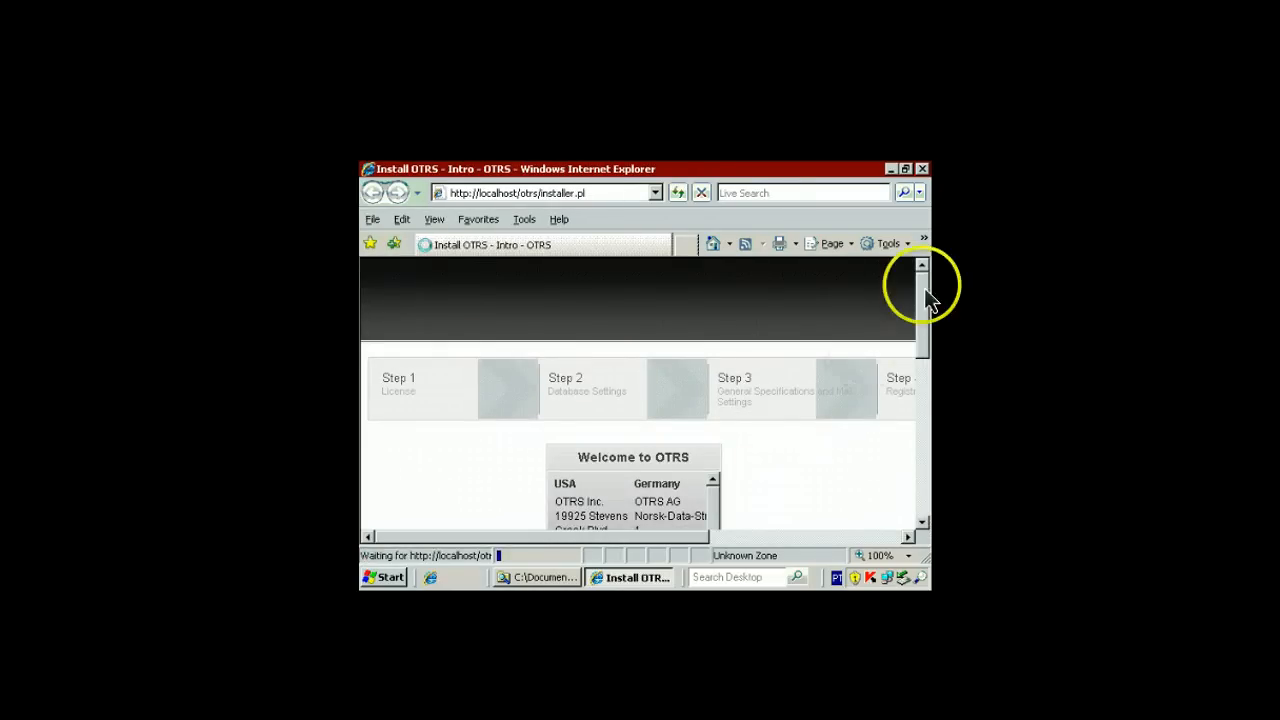
Close the Internet Explorer window showing the OTRS web installer
{"action": "mouse_move", "coordinate": [929, 281]}
{"action": "left_mouse_down"}
{"action": "mouse_move", "coordinate": [933, 463]}
{"action": "mouse_move", "coordinate": [911, 348]}
{"action": "mouse_move", "coordinate": [919, 270]}
{"action": "left_mouse_up"}
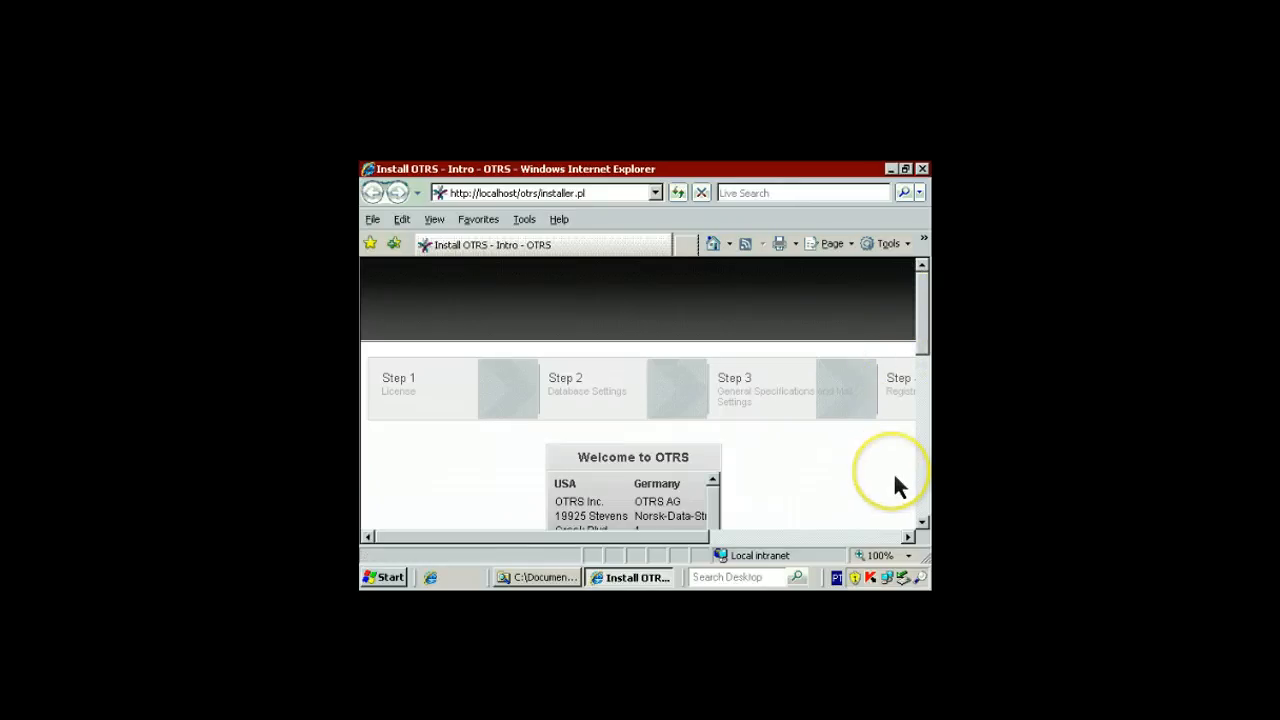
{"action": "left_click_drag", "start_coordinate": [895, 476], "coordinate": [830, 451]}
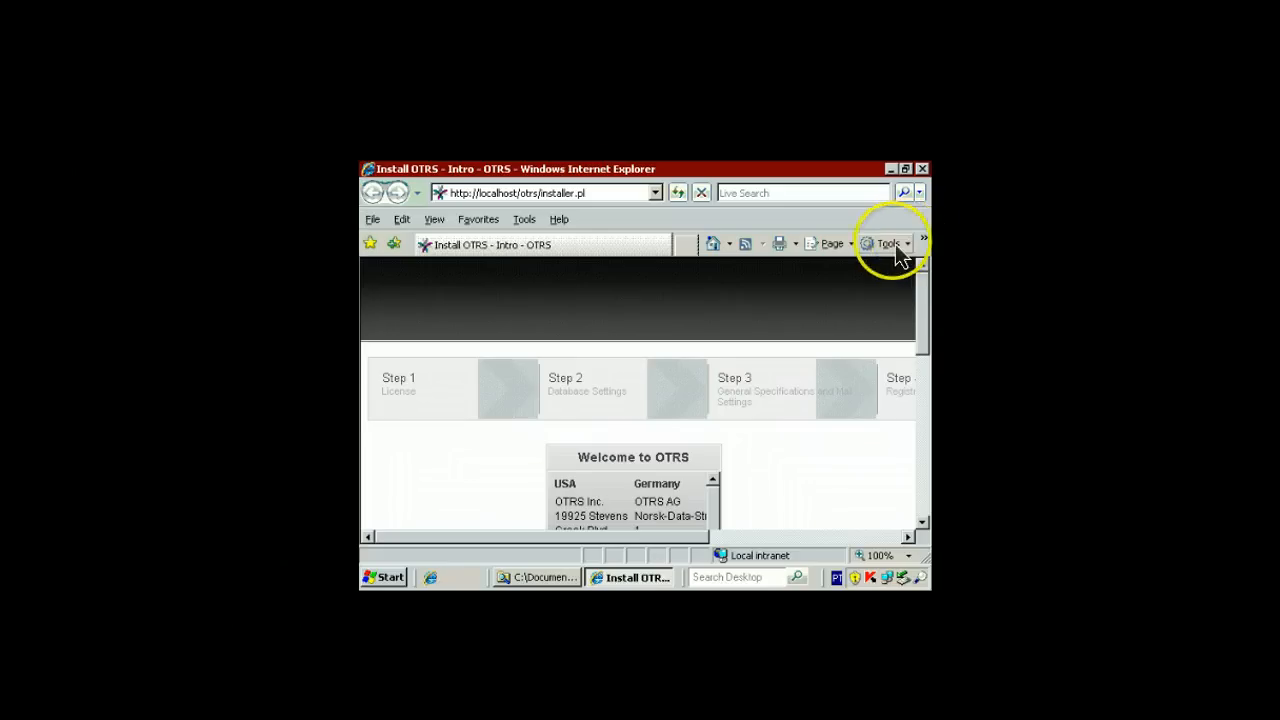
{"action": "left_click", "coordinate": [923, 170]}
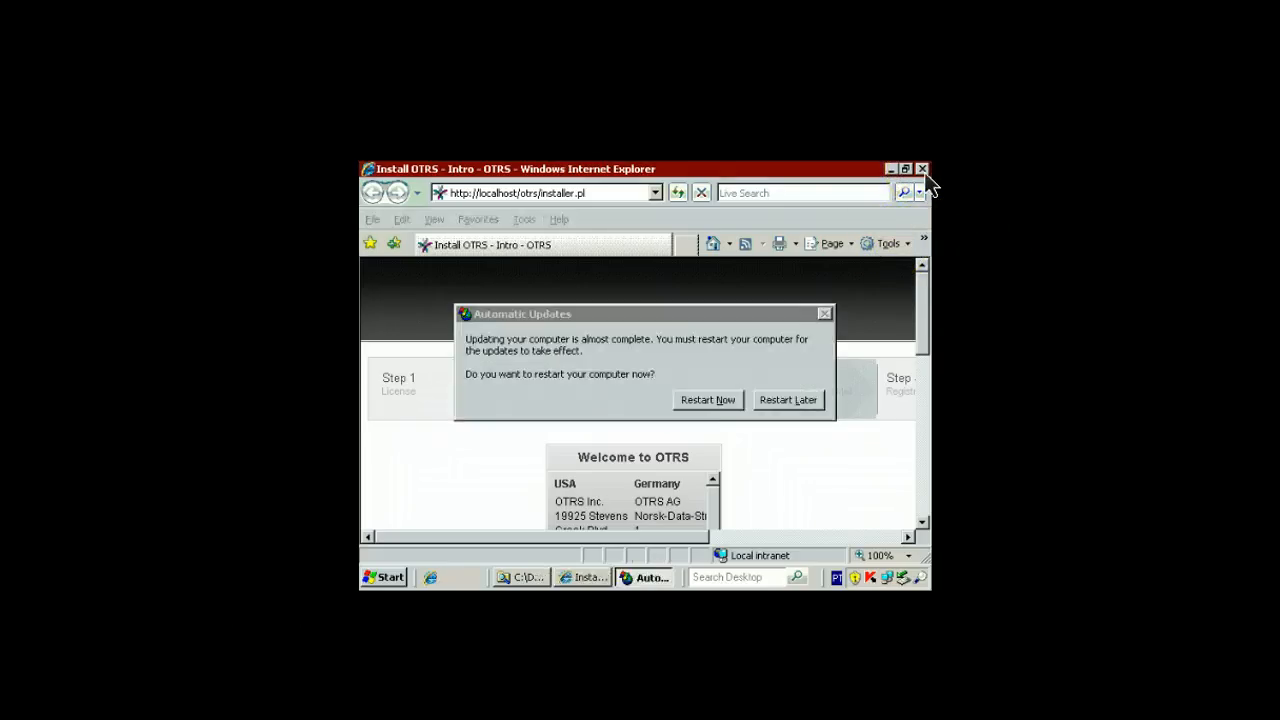
Postpone the update restart, close the Shared folder, and start SQL Server Management Studio 2008 R2
{"action": "left_click", "coordinate": [805, 402]}
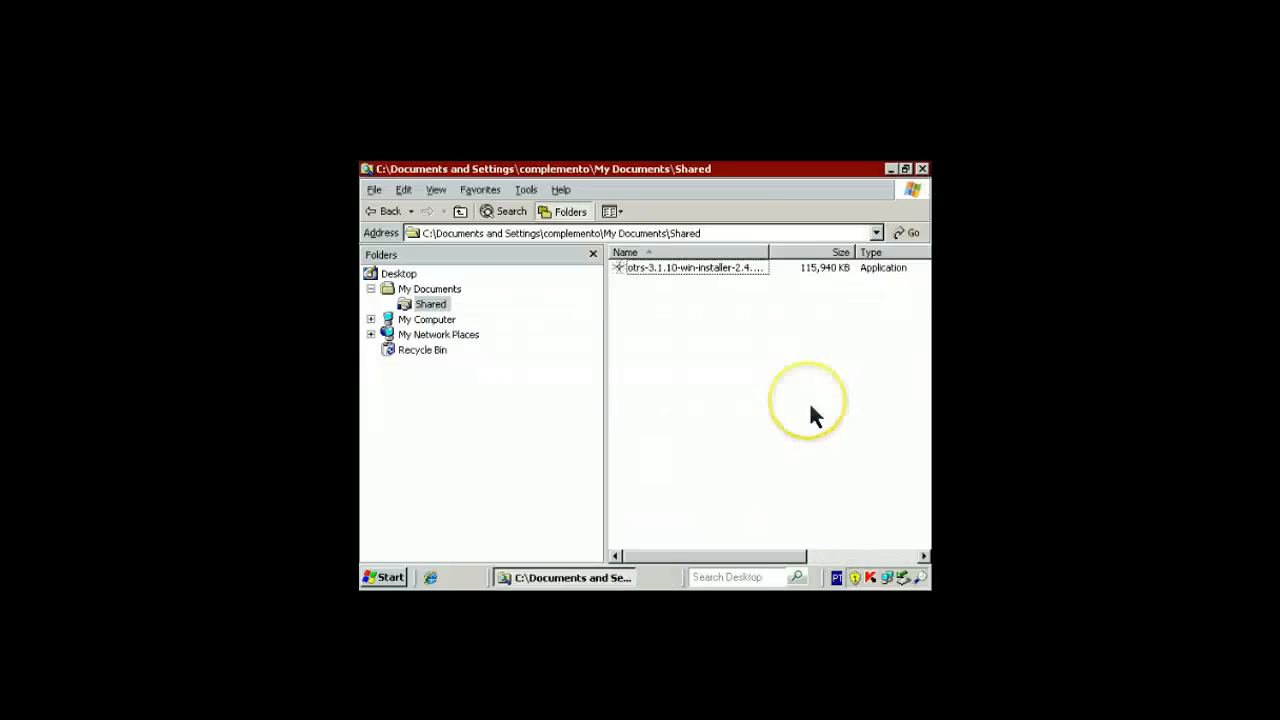
{"action": "left_click", "coordinate": [921, 169]}
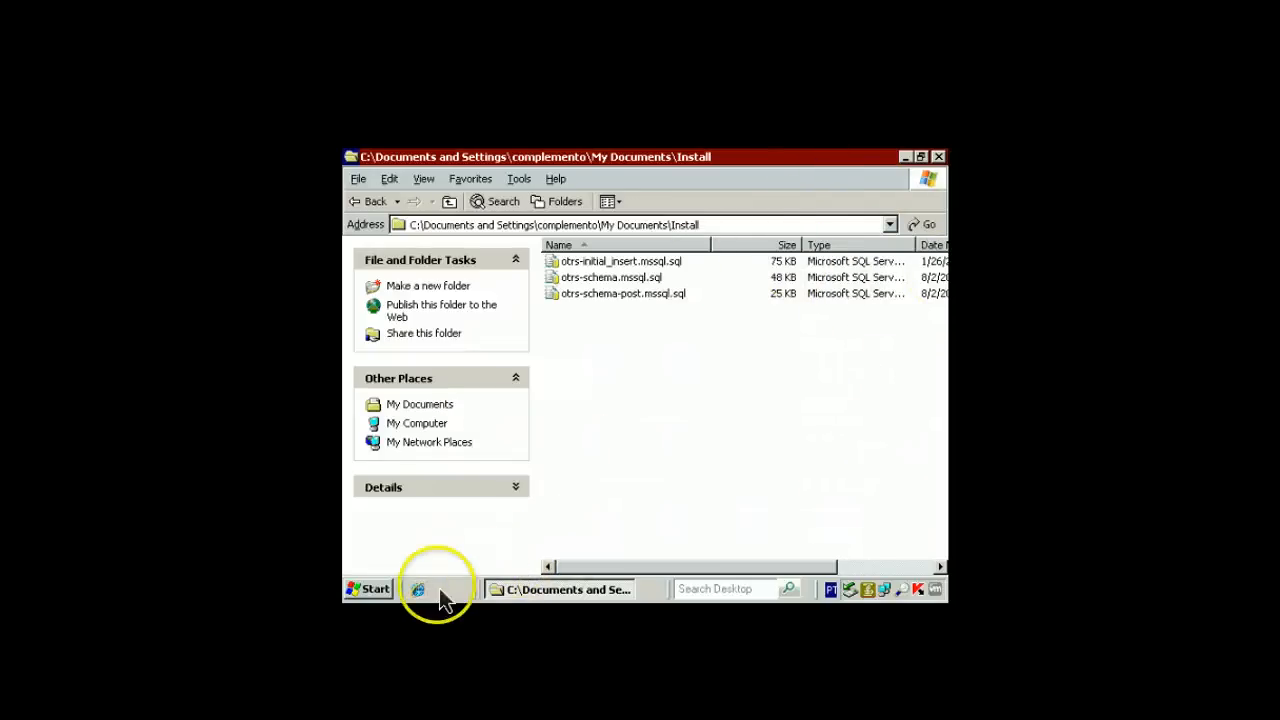
{"action": "left_click", "coordinate": [372, 590]}
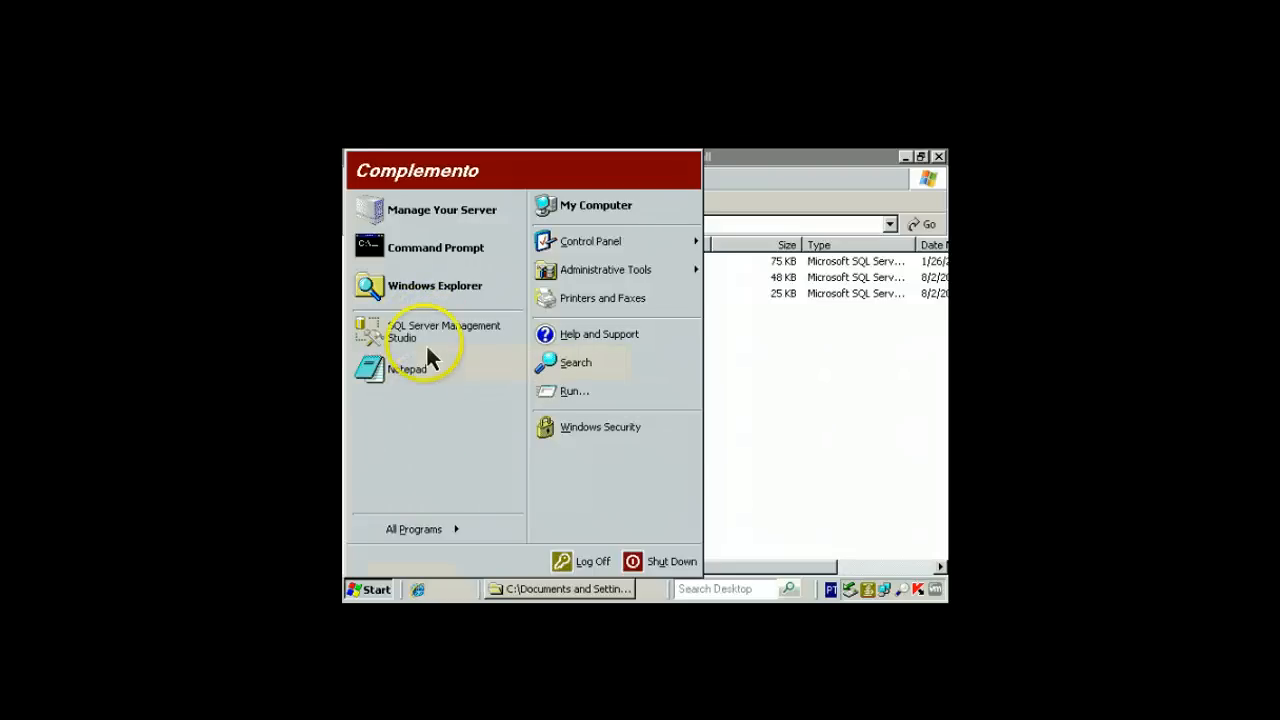
{"action": "left_click", "coordinate": [410, 530]}
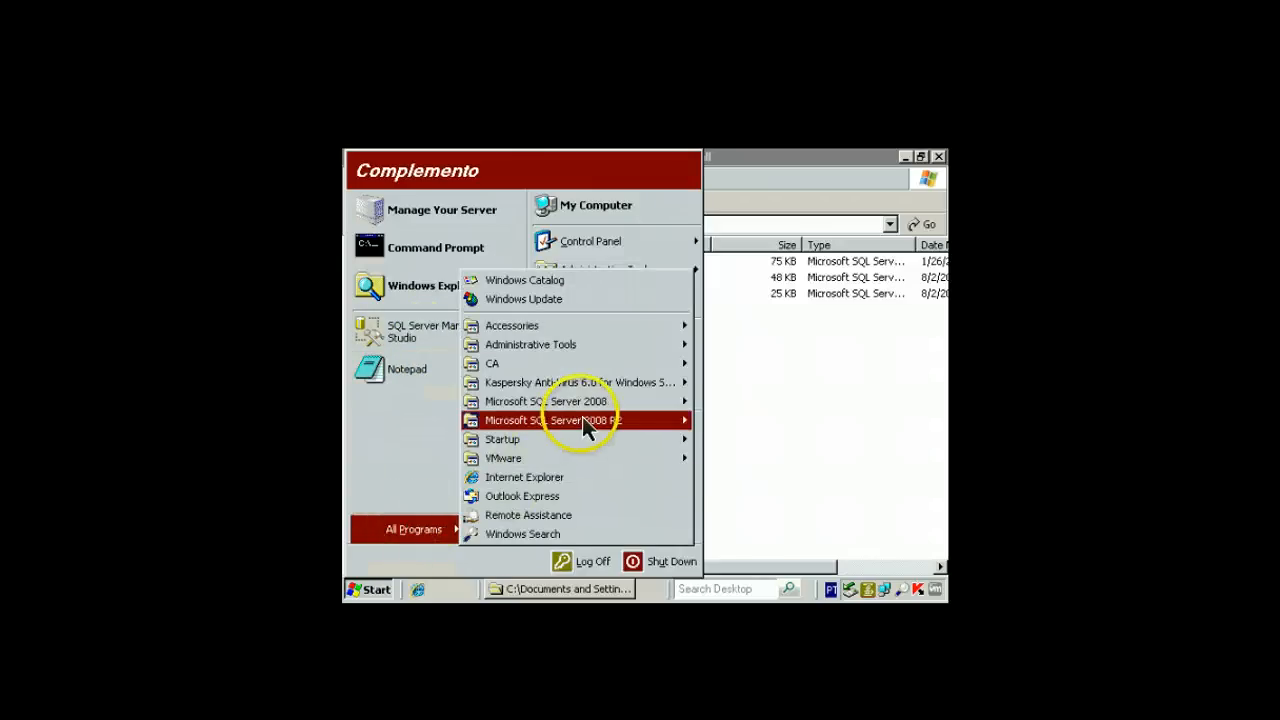
{"action": "mouse_move", "coordinate": [582, 420]}
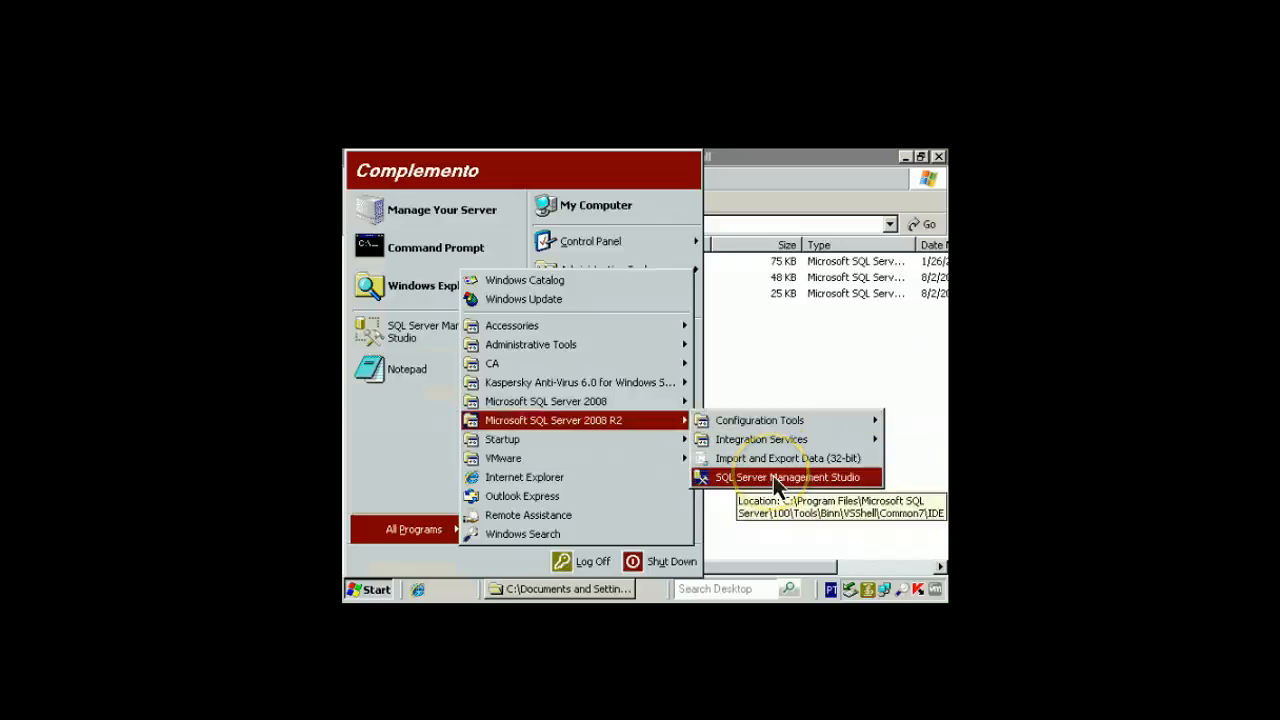
{"action": "left_click", "coordinate": [776, 480]}
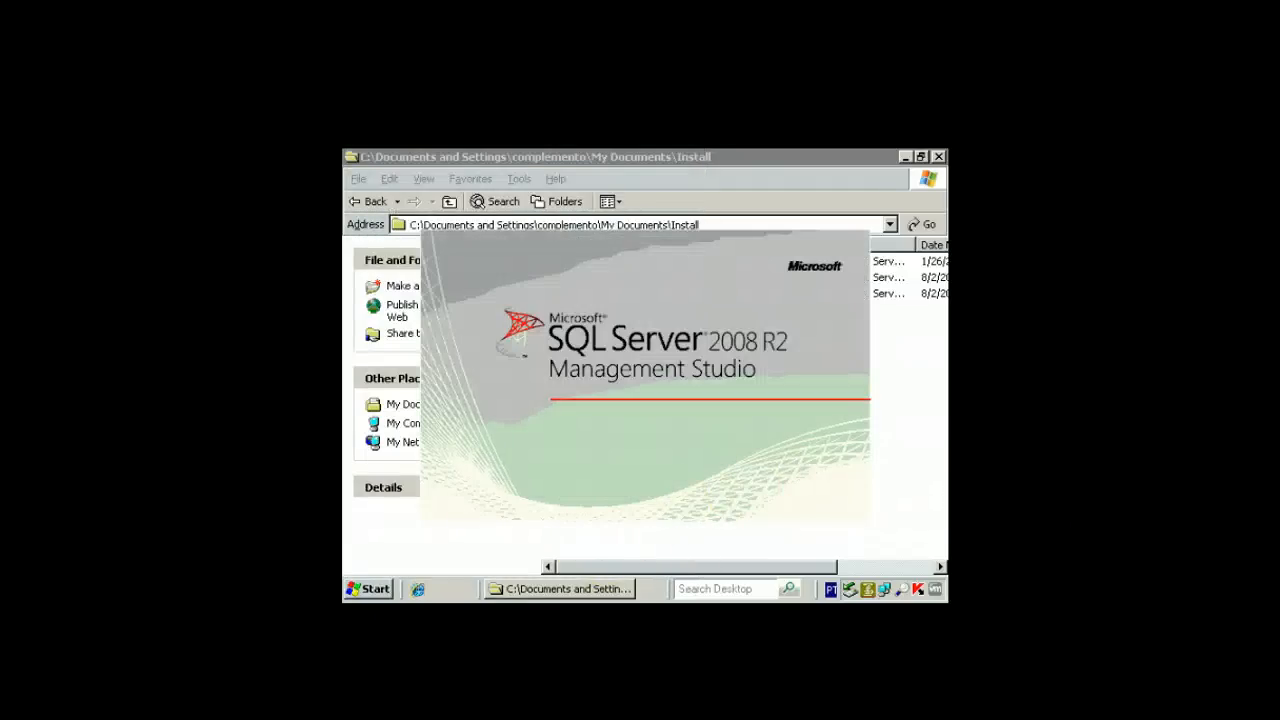
Connect to SRV-APP-06\SQLEXPRESS and create a new database named otrs_suporte
{"action": "left_click", "coordinate": [556, 416]}
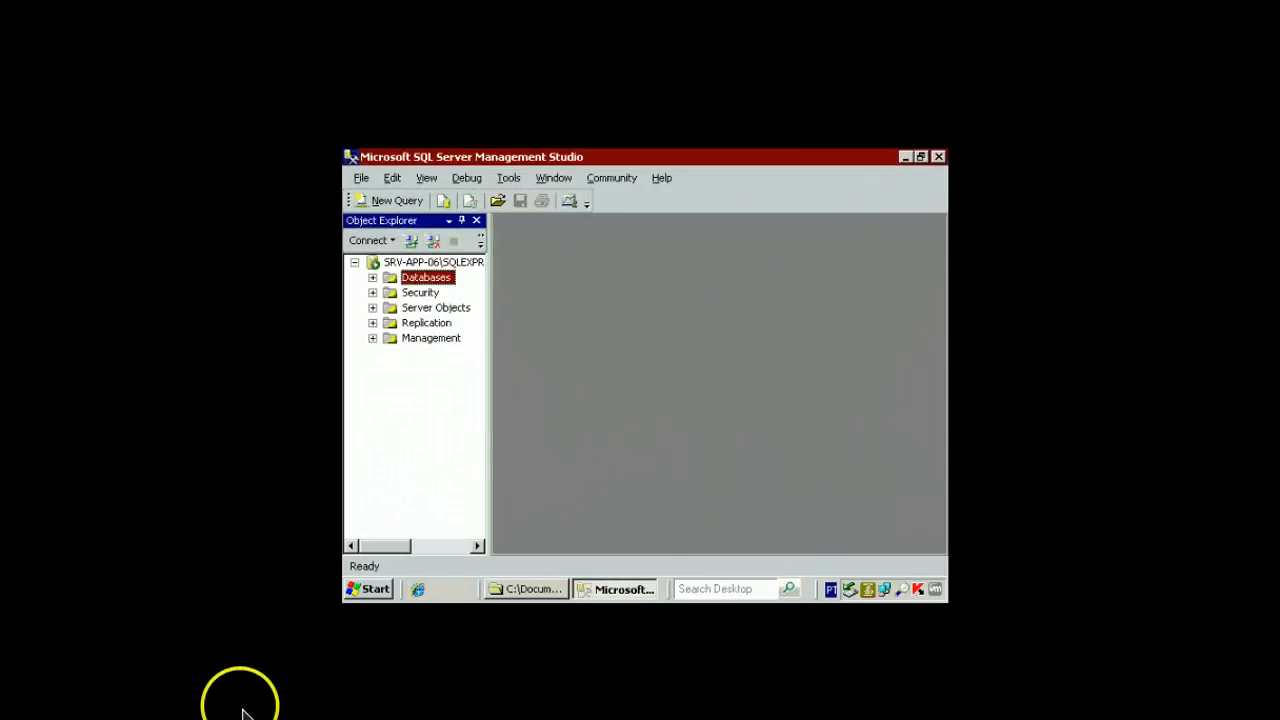
{"action": "right_click", "coordinate": [441, 279]}
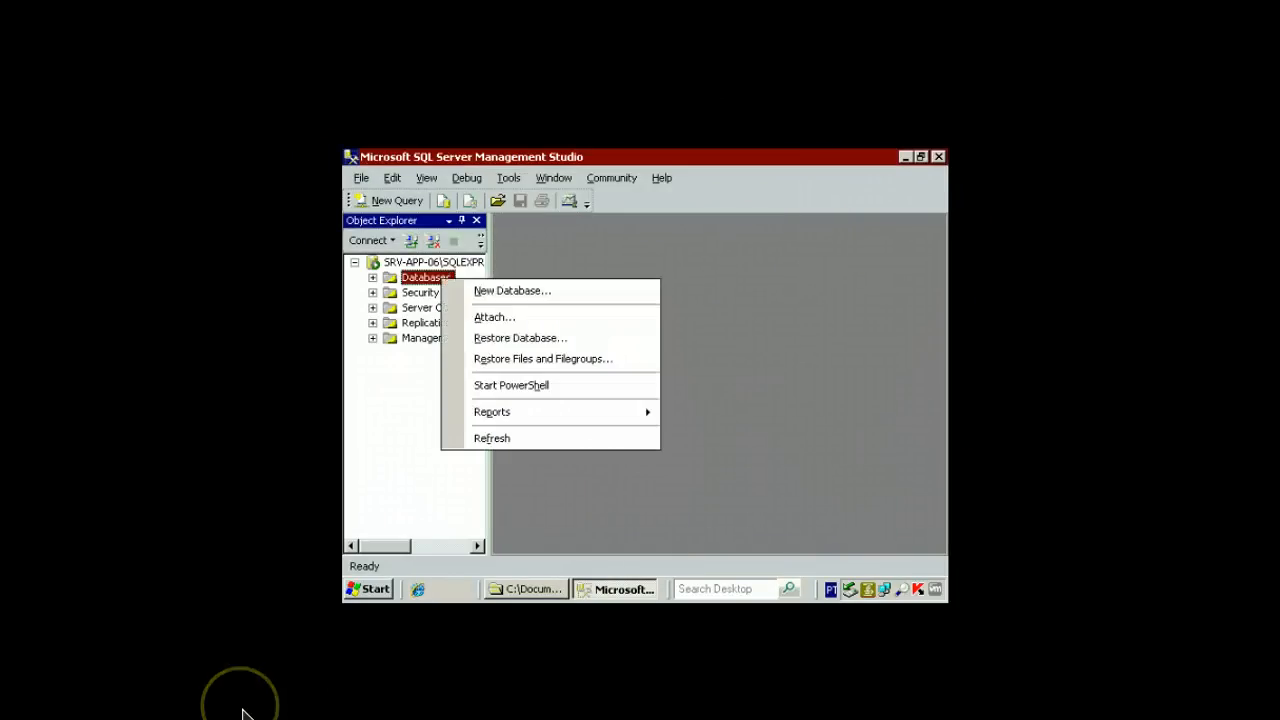
{"action": "left_click", "coordinate": [500, 291]}
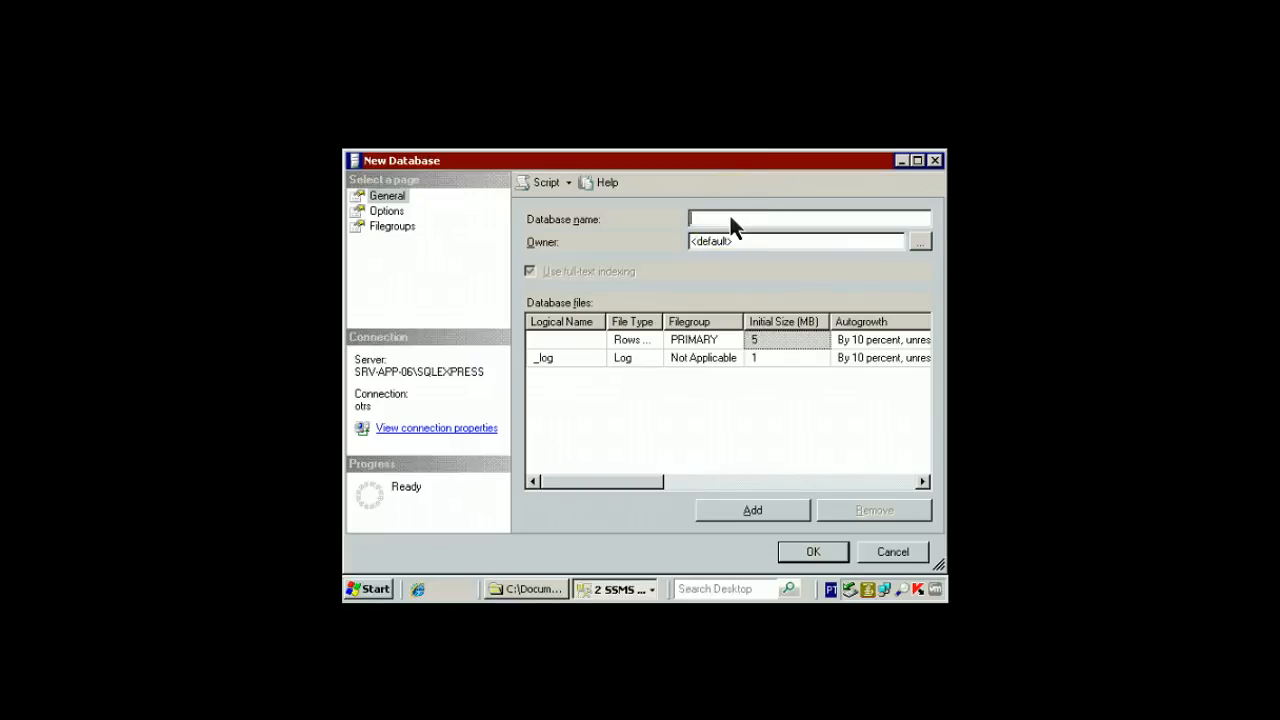
{"action": "type", "text": "otrs_suporte"}
{"action": "left_click", "coordinate": [833, 522]}
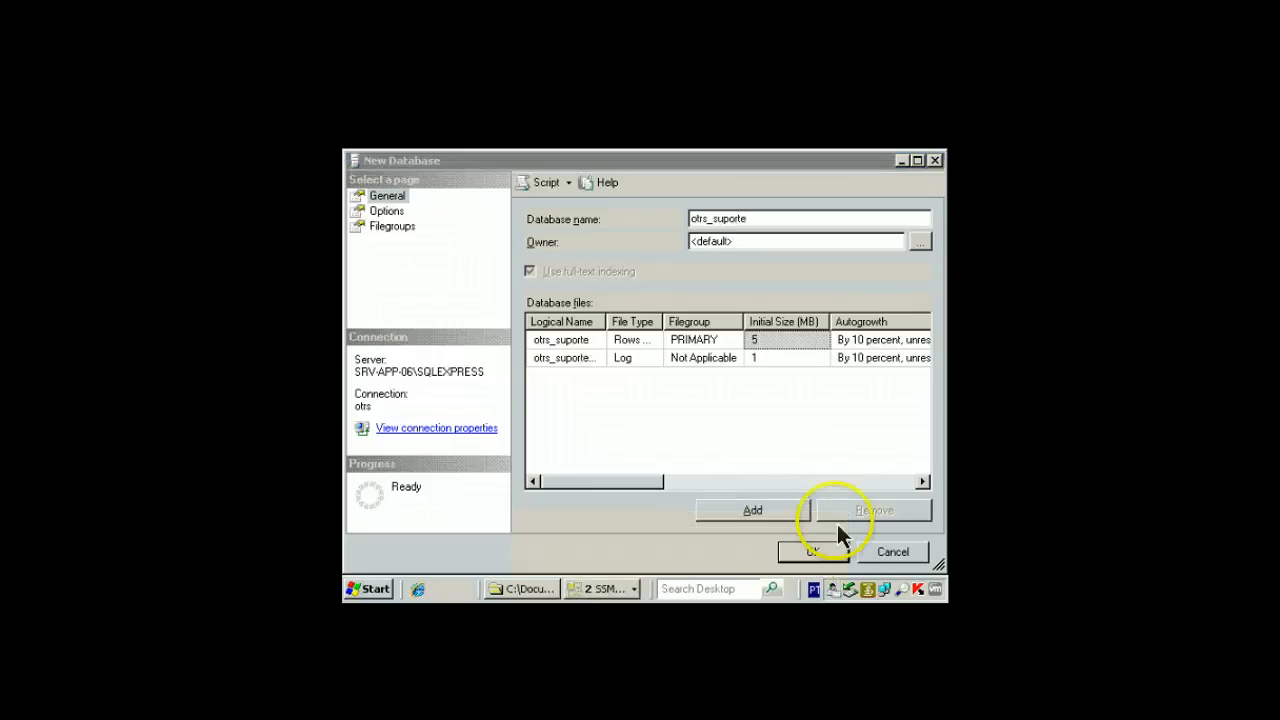
{"action": "left_click", "coordinate": [813, 551]}
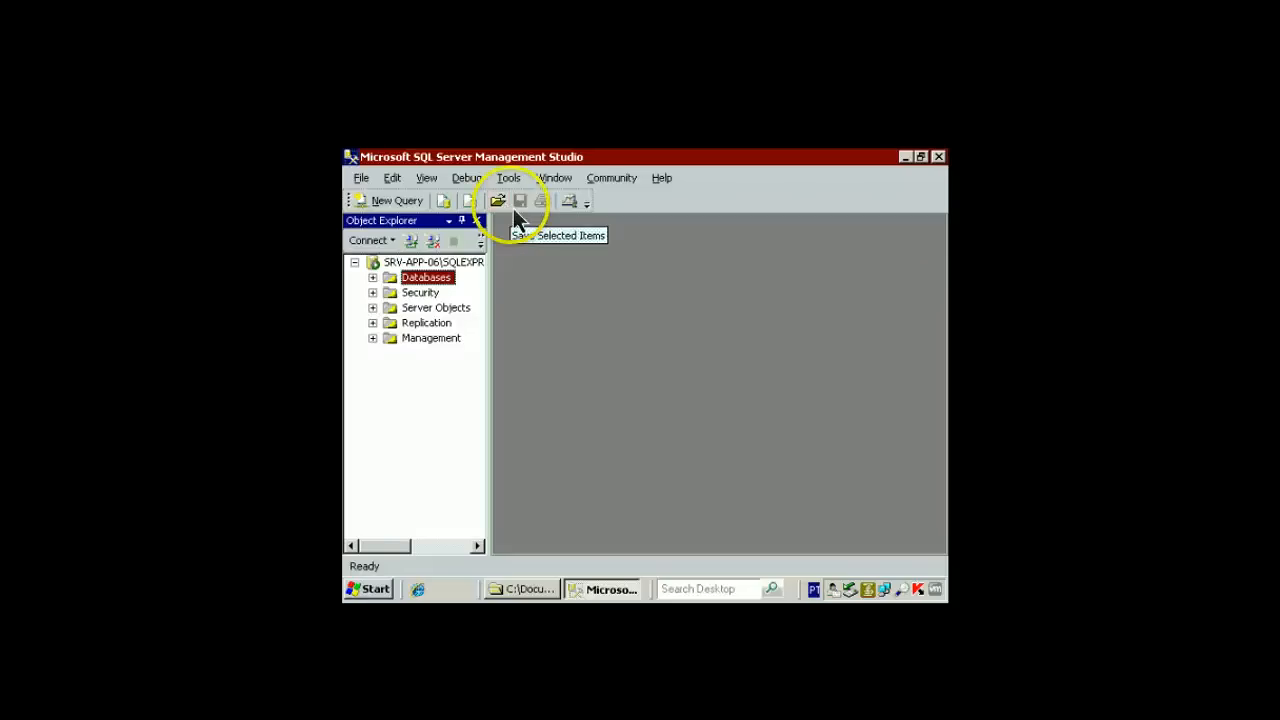
Open otrs-schema.mssql.sql from the Install folder and execute it on otrs_suporte
{"action": "left_click", "coordinate": [500, 203]}
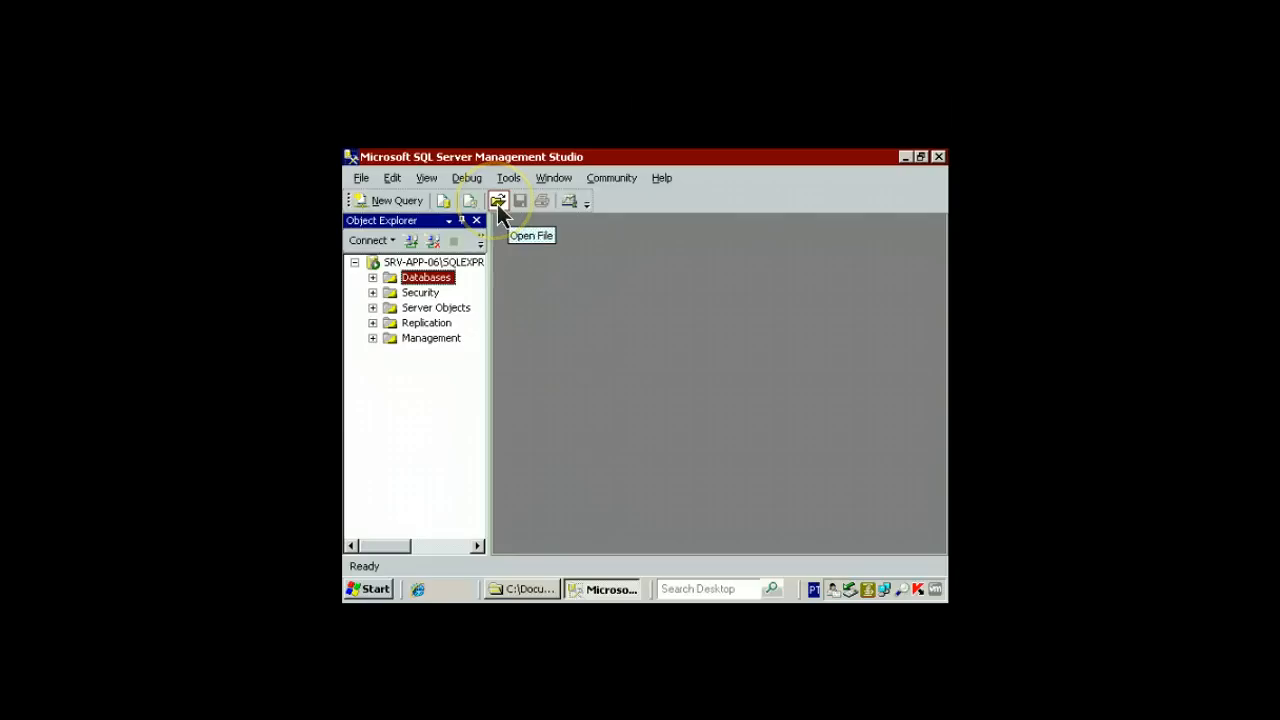
{"action": "left_click", "coordinate": [498, 203]}
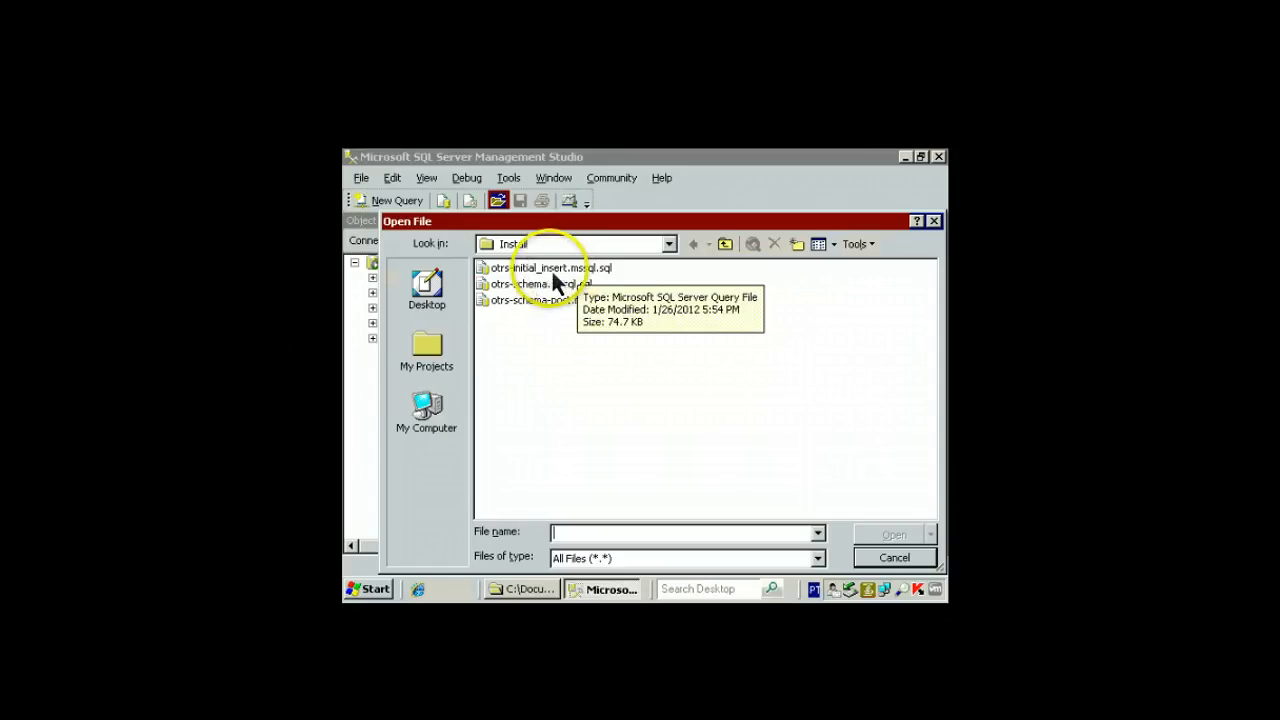
{"action": "left_click", "coordinate": [582, 272]}
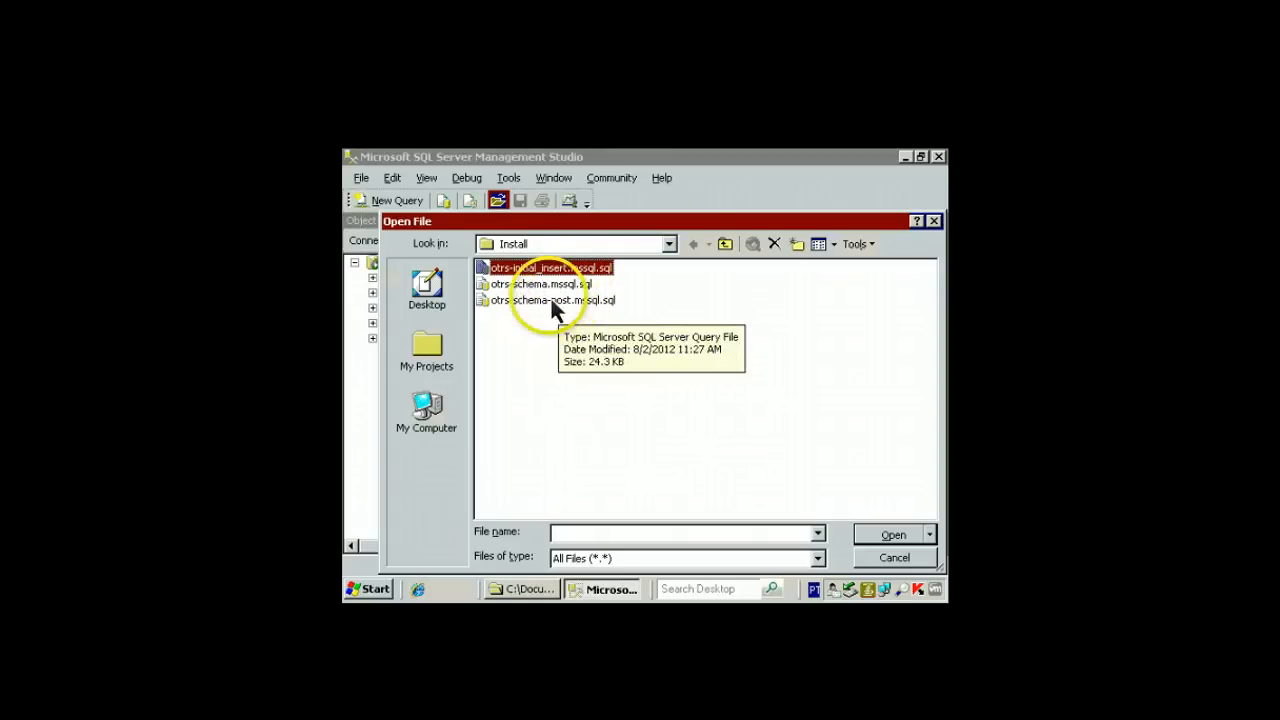
{"action": "left_click", "coordinate": [549, 285]}
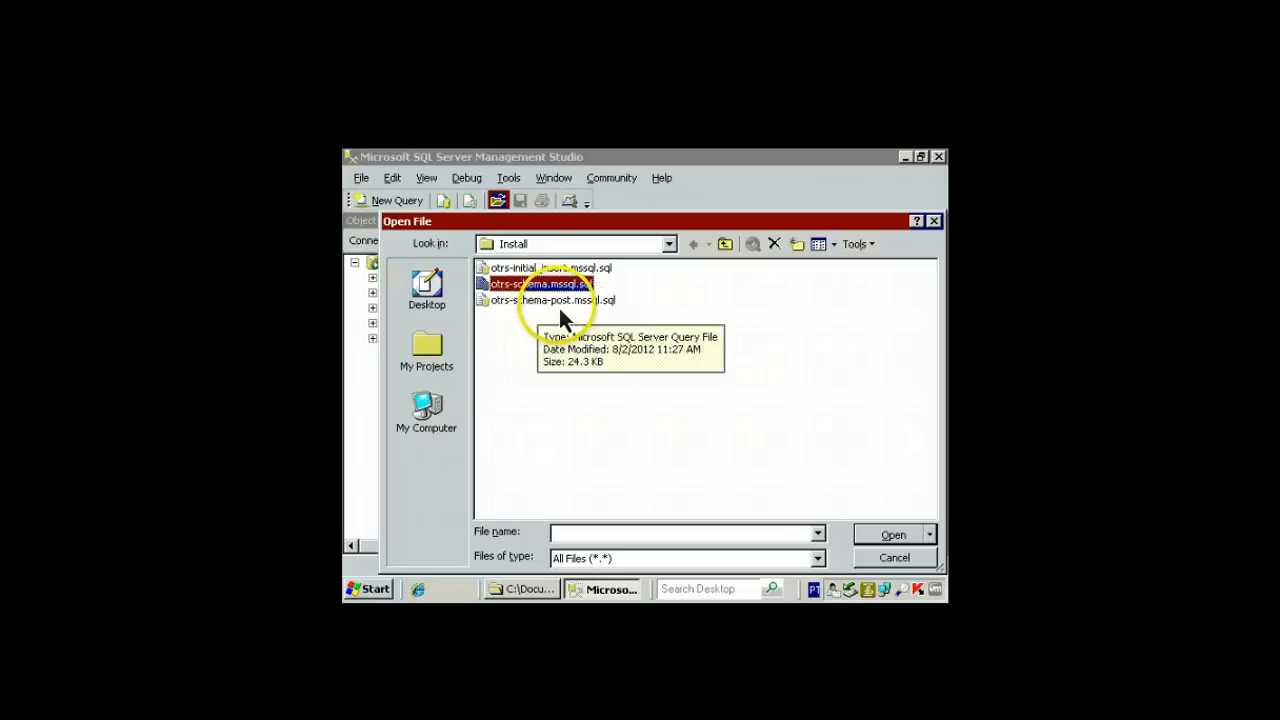
{"action": "double_click", "coordinate": [528, 286]}
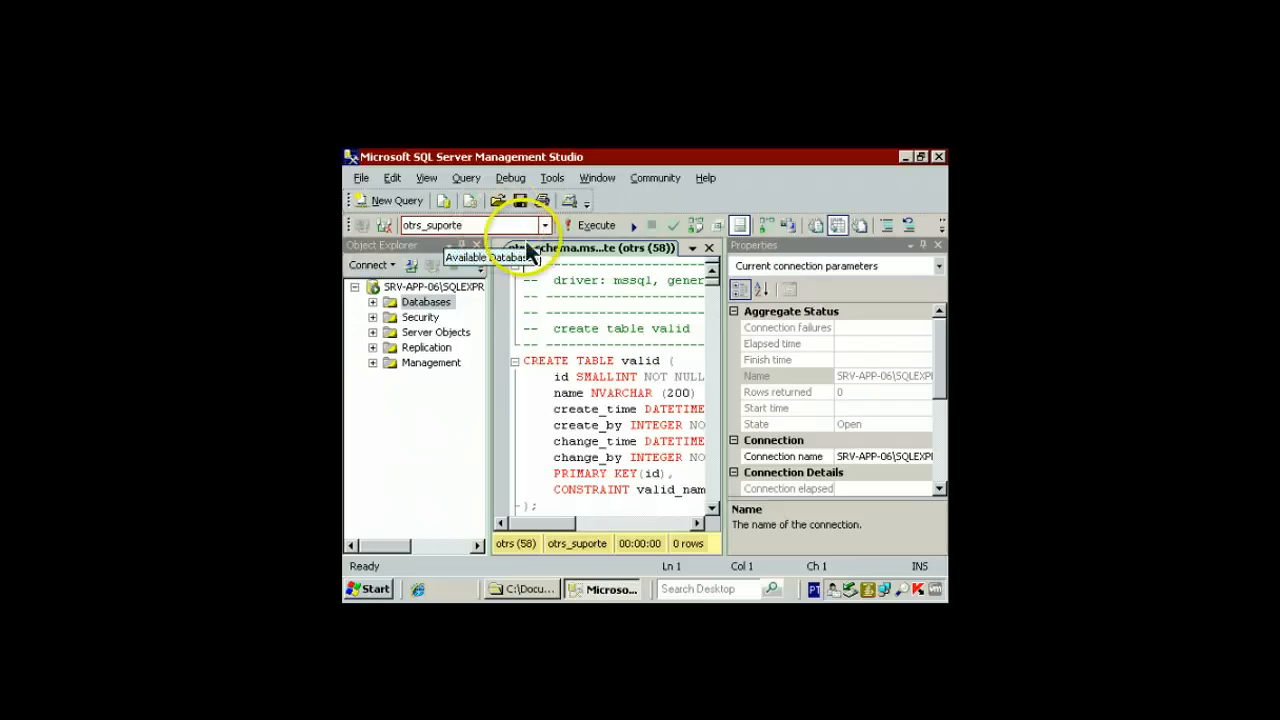
{"action": "left_click", "coordinate": [592, 225]}
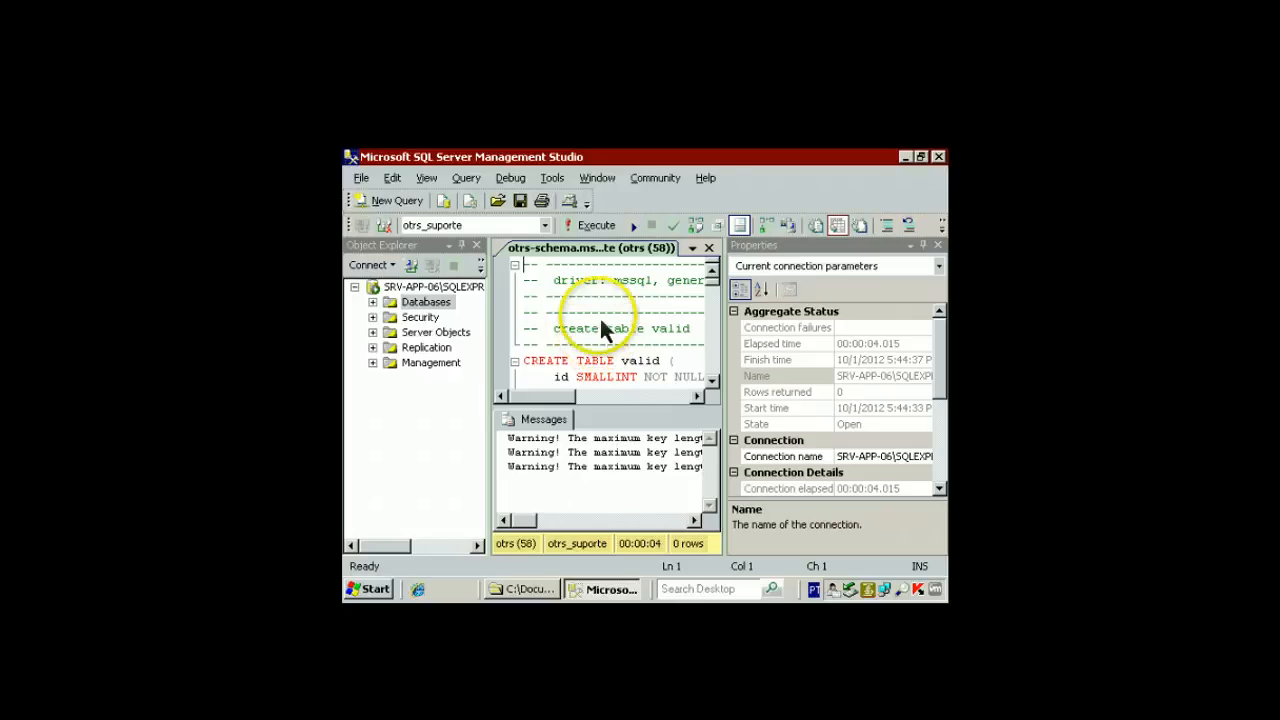
Open and execute the otrs-initial_insert.mssql.sql script on otrs_suporte
{"action": "left_click", "coordinate": [499, 201]}
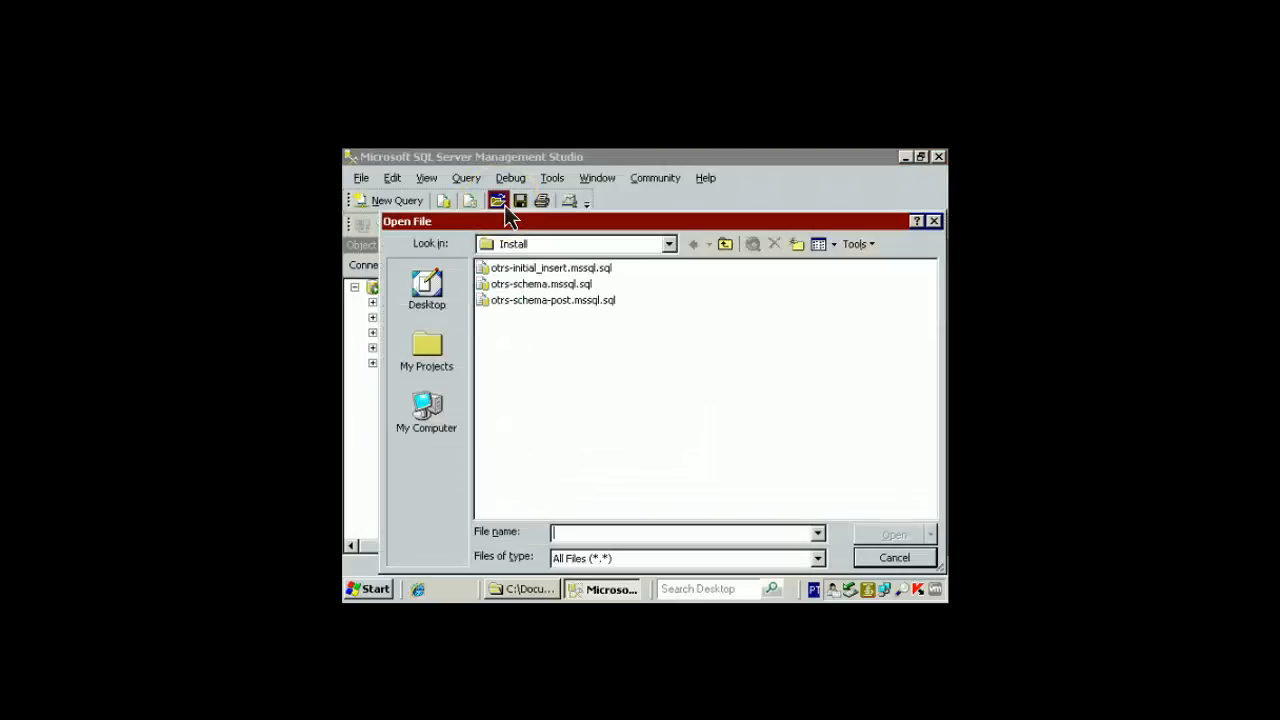
{"action": "left_click", "coordinate": [526, 274]}
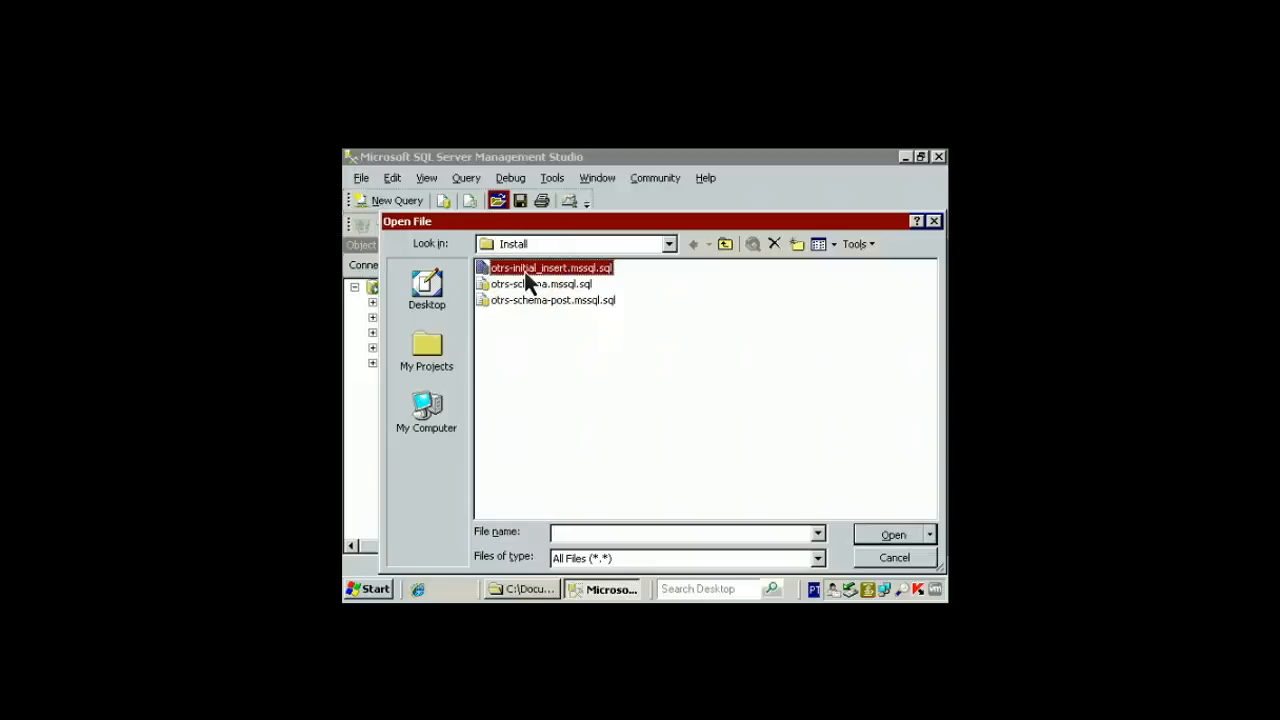
{"action": "double_click", "coordinate": [525, 274]}
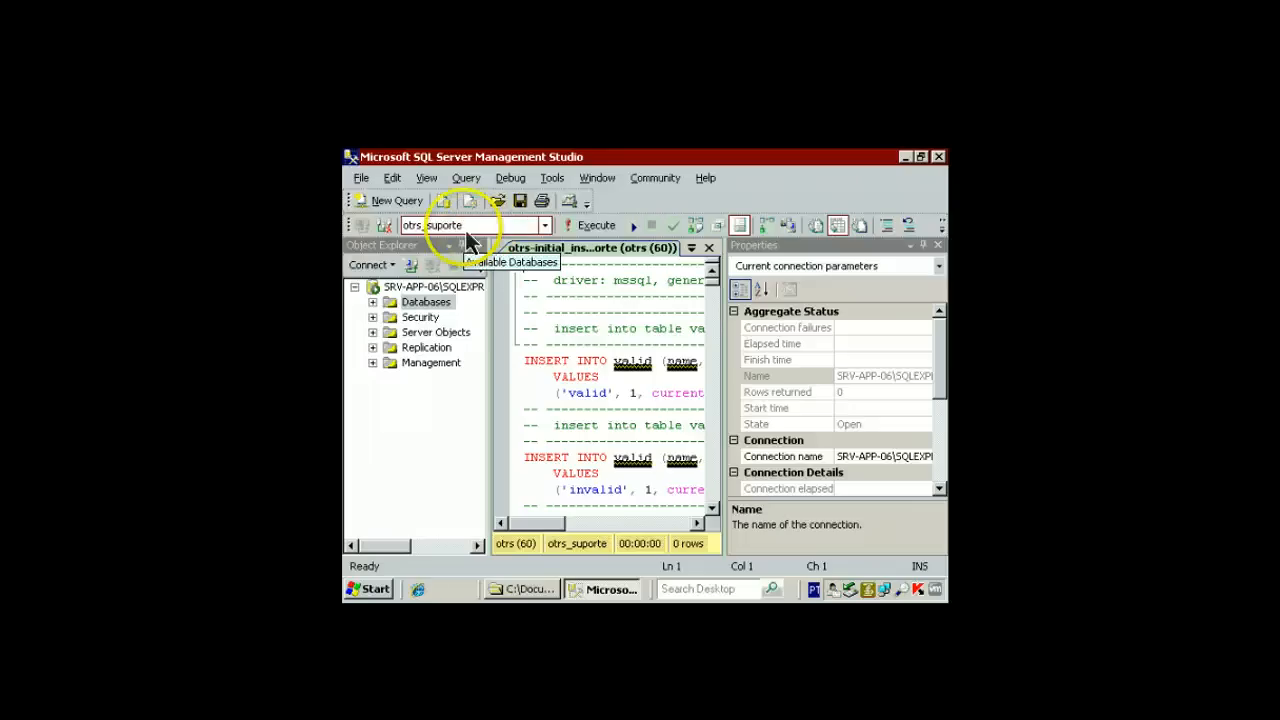
{"action": "left_click", "coordinate": [593, 226]}
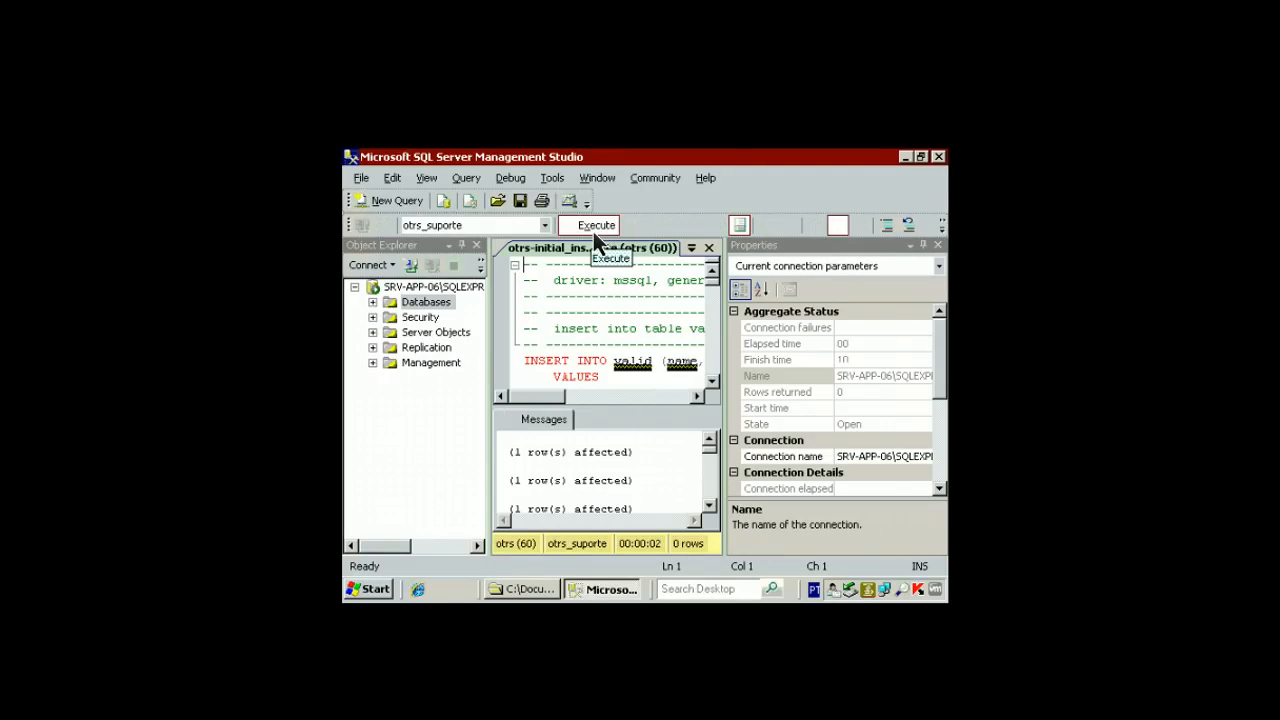
Open and execute the otrs-schema-post.mssql.sql script on otrs_suporte
{"action": "left_click", "coordinate": [496, 203]}
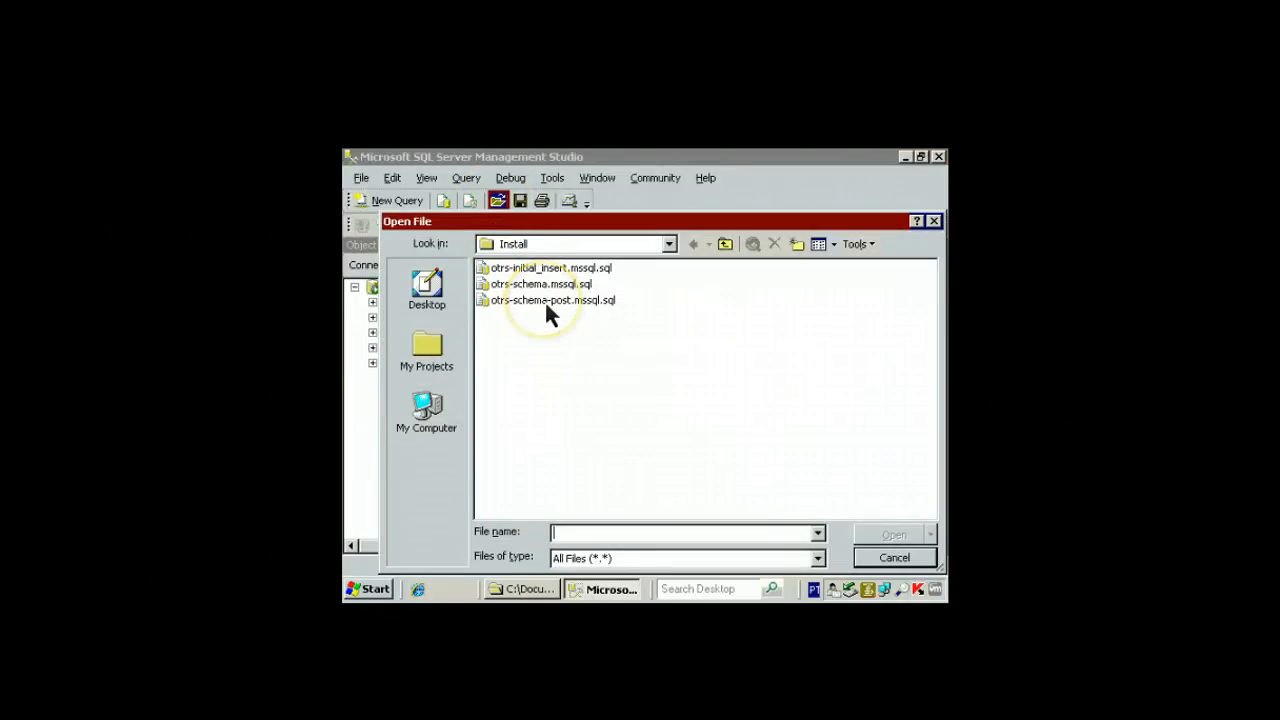
{"action": "double_click", "coordinate": [546, 301]}
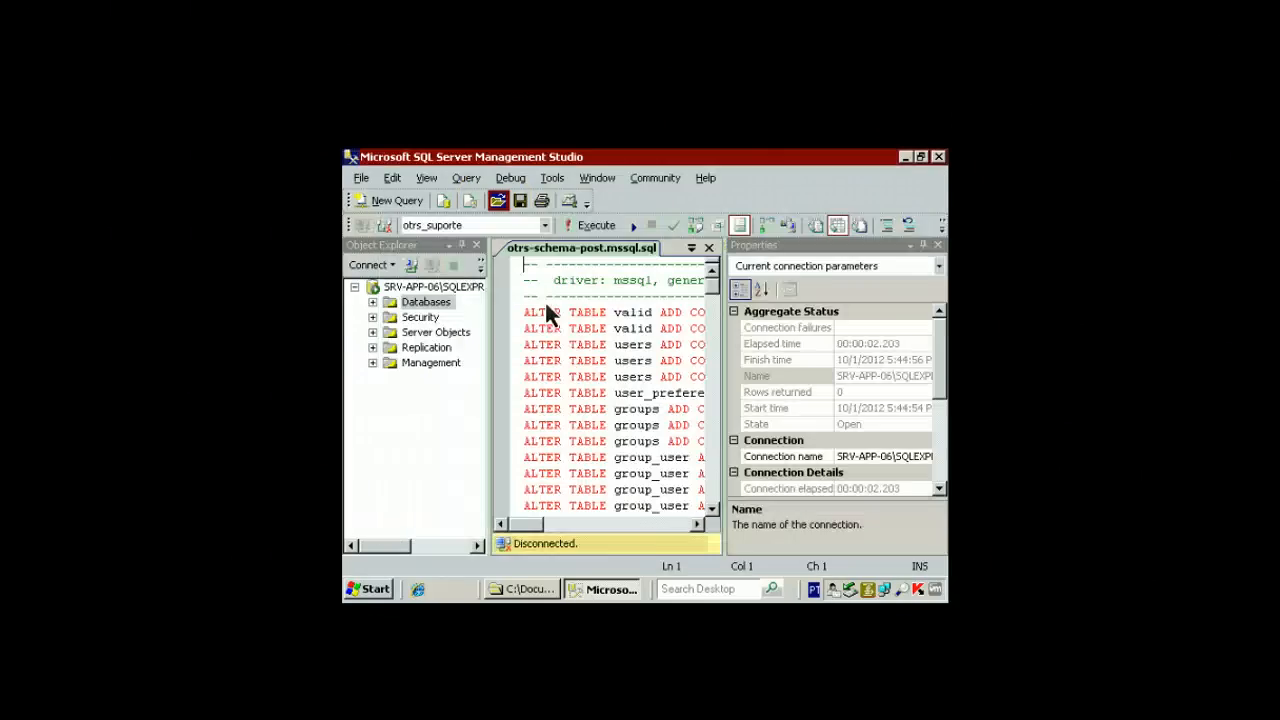
{"action": "left_click", "coordinate": [584, 226]}
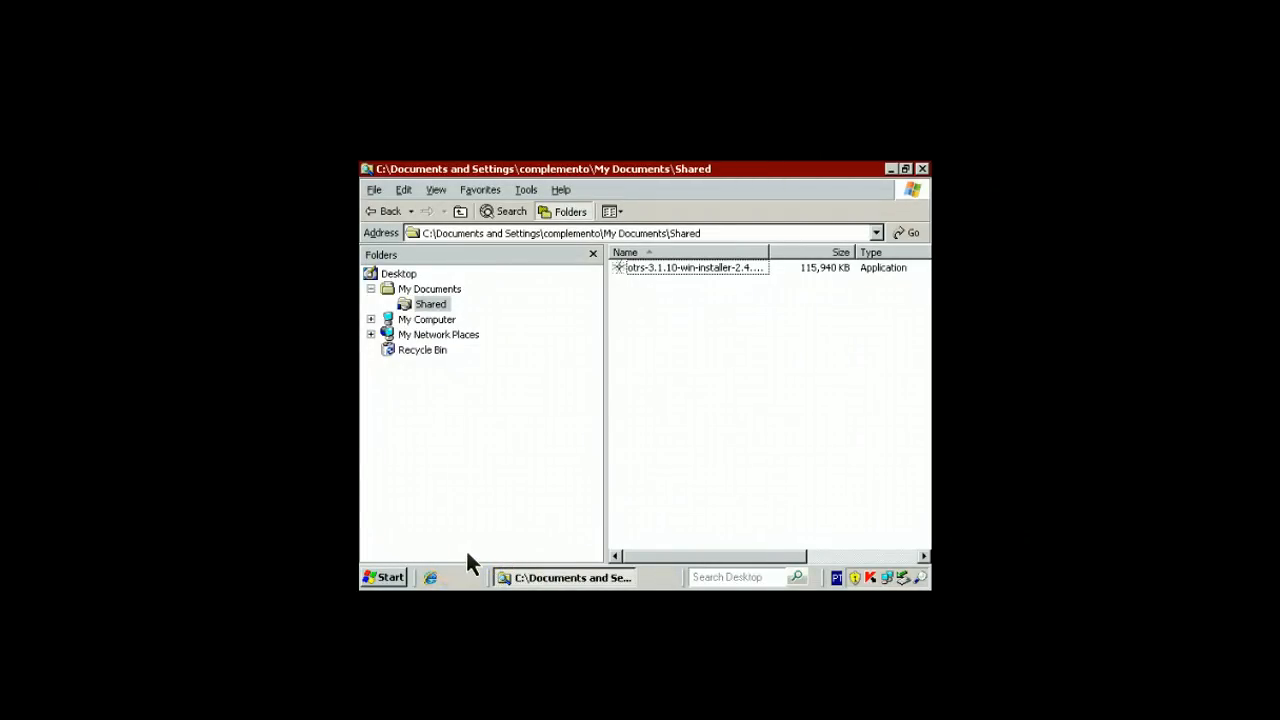
Open Windows Services from Administrative Tools and browse the service list
{"action": "left_click", "coordinate": [395, 580]}
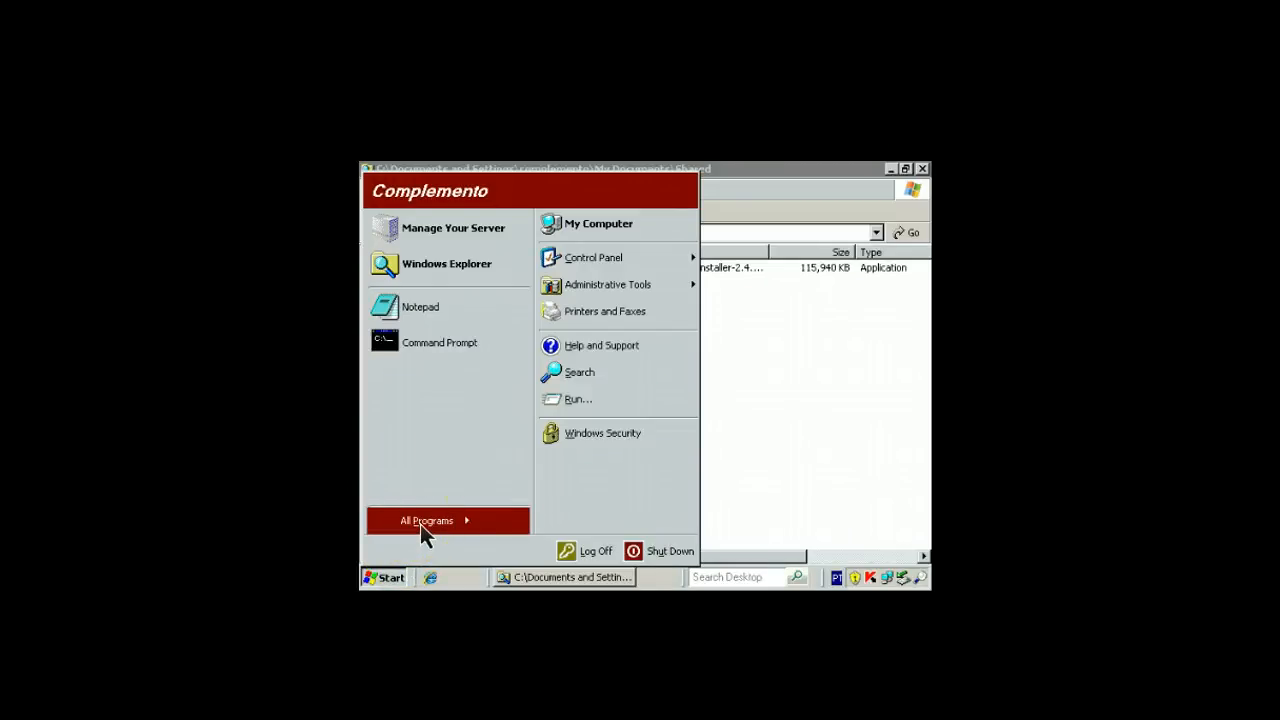
{"action": "mouse_move", "coordinate": [420, 524]}
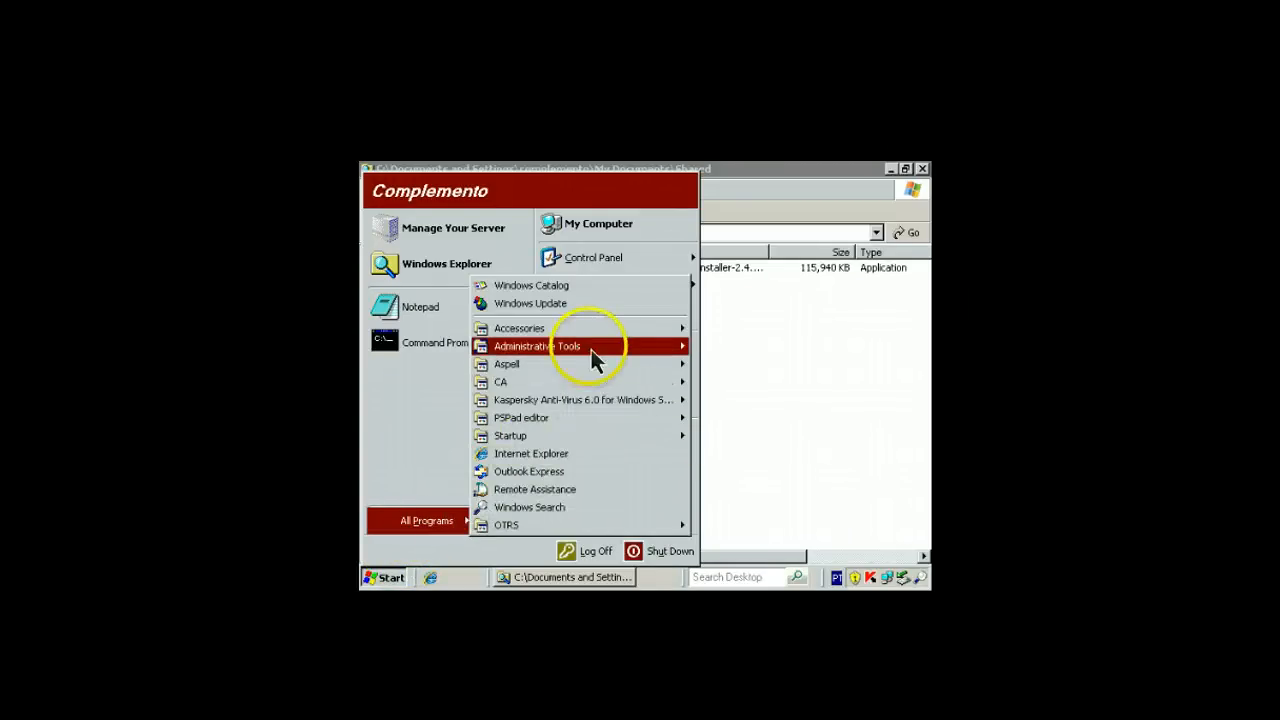
{"action": "mouse_move", "coordinate": [592, 348]}
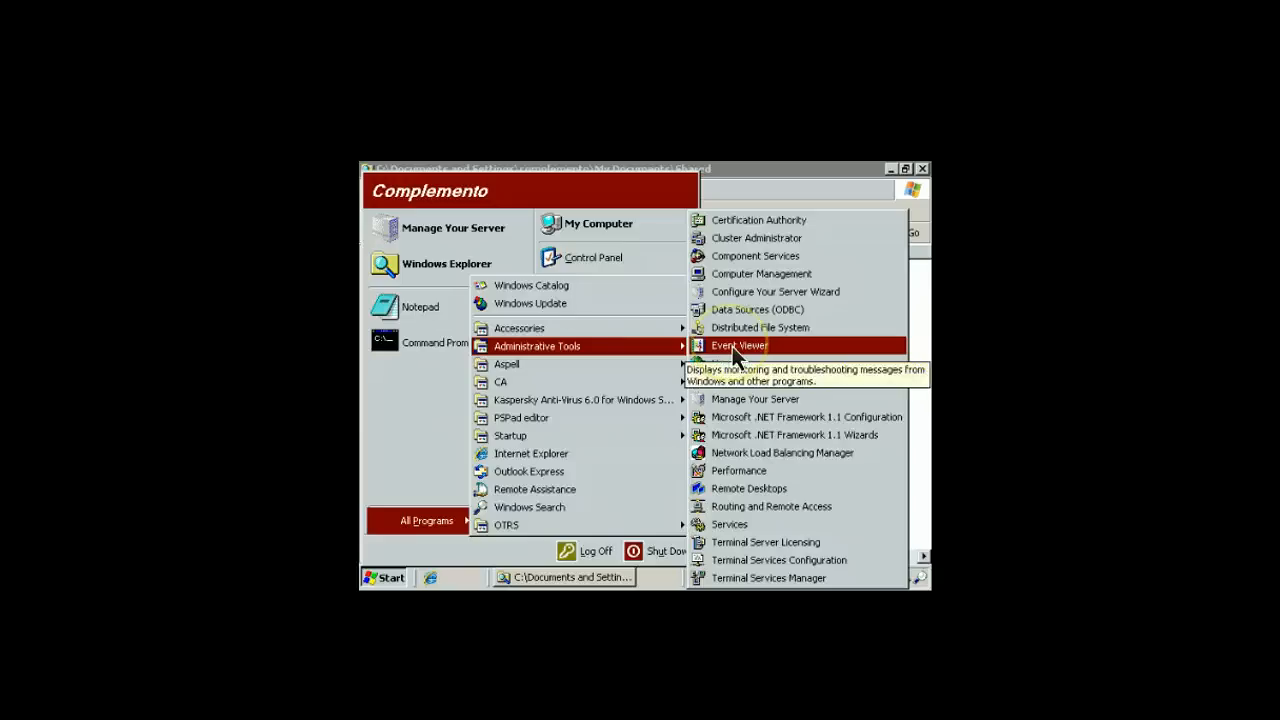
{"action": "left_click", "coordinate": [742, 531]}
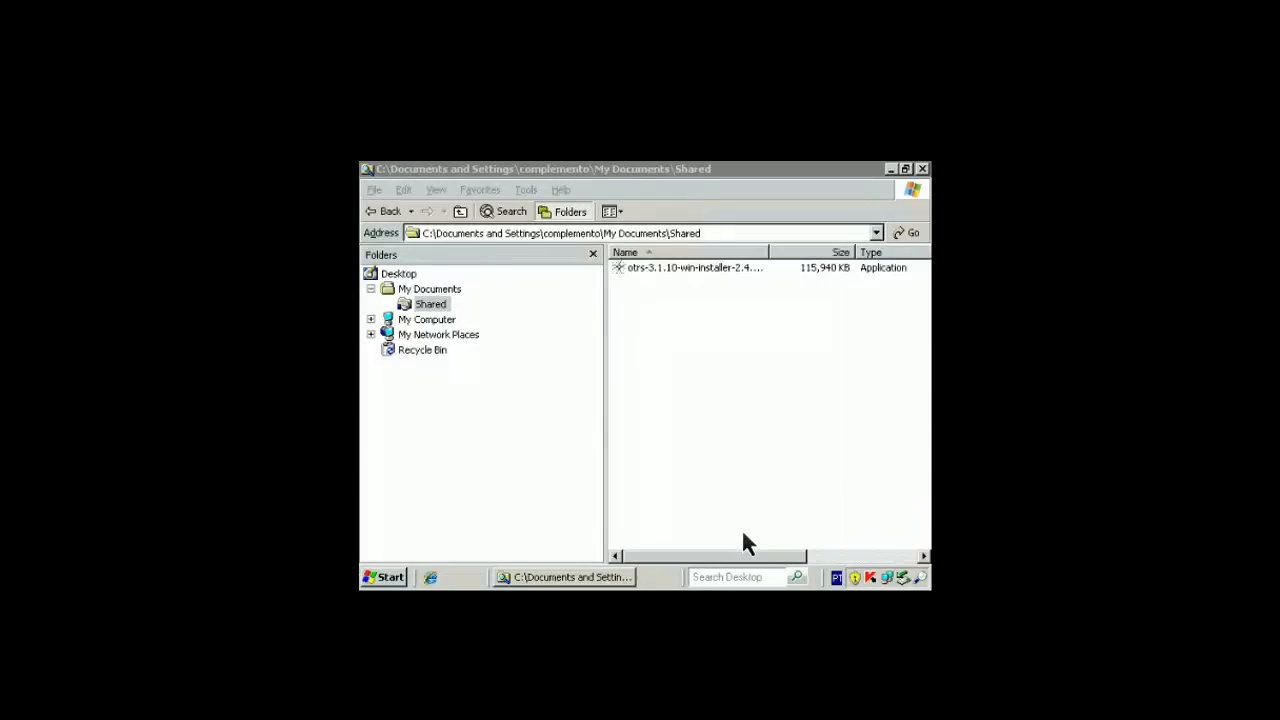
{"action": "left_click", "coordinate": [733, 440]}
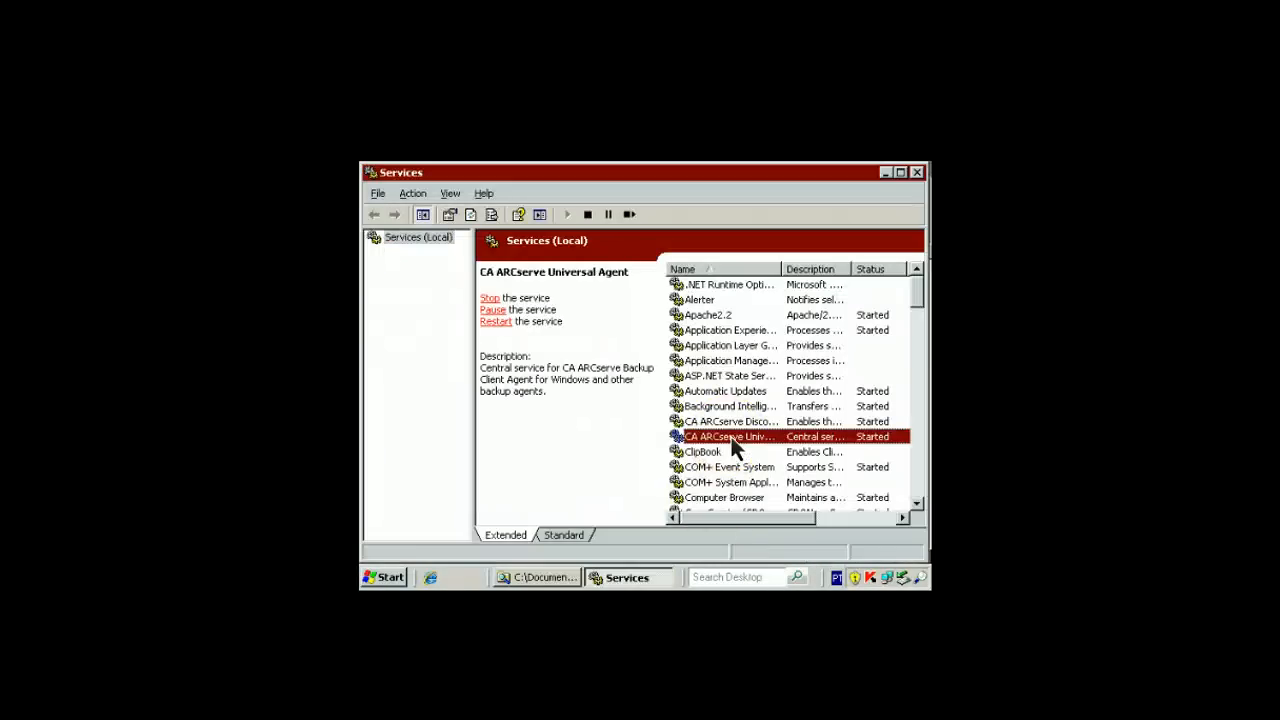
{"action": "scroll", "coordinate": [733, 448], "scroll_direction": "down", "scroll_amount": 12}
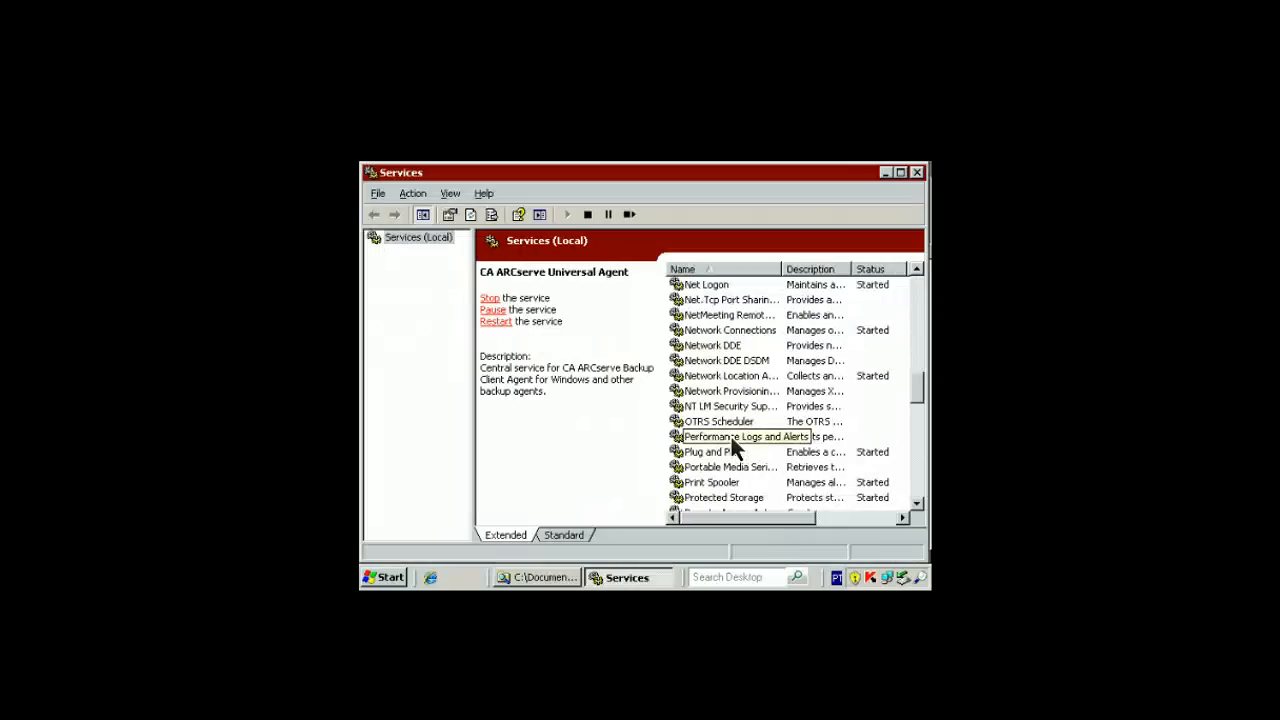
{"action": "scroll", "coordinate": [722, 336], "scroll_direction": "up", "scroll_amount": 2}
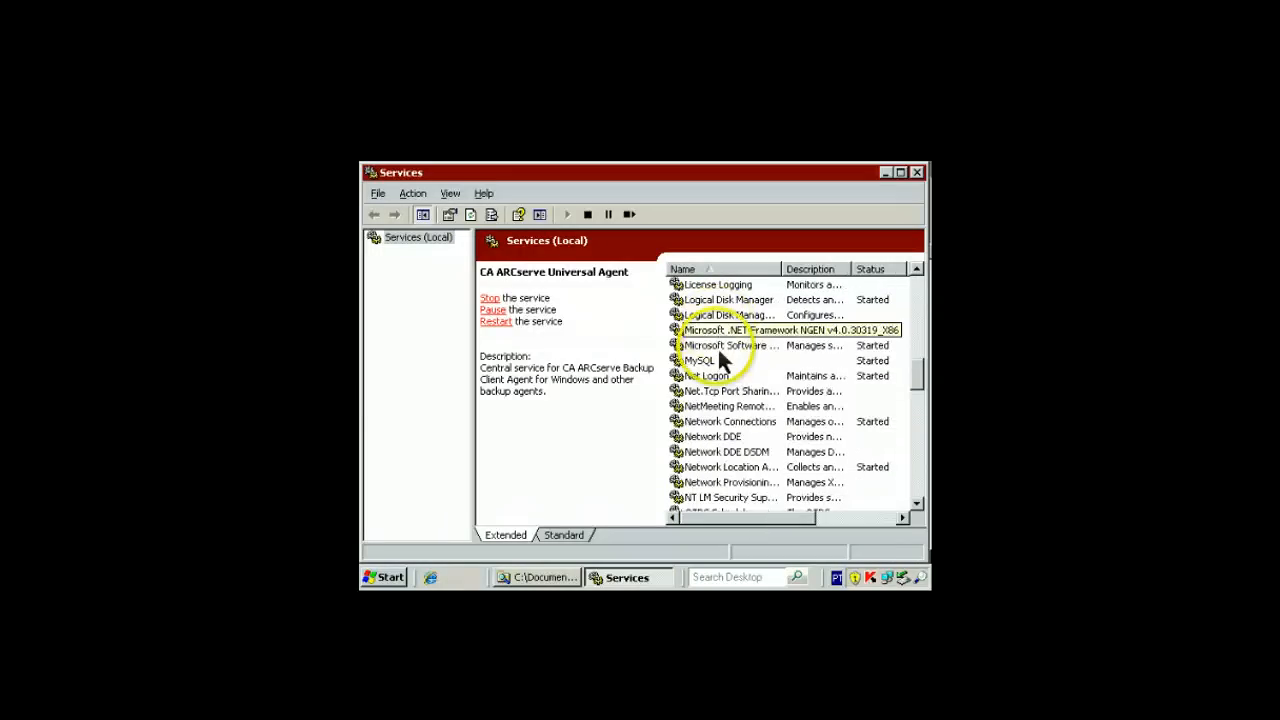
Stop the MySQL service and set its startup type to Disabled in its Properties
{"action": "left_click", "coordinate": [707, 361]}
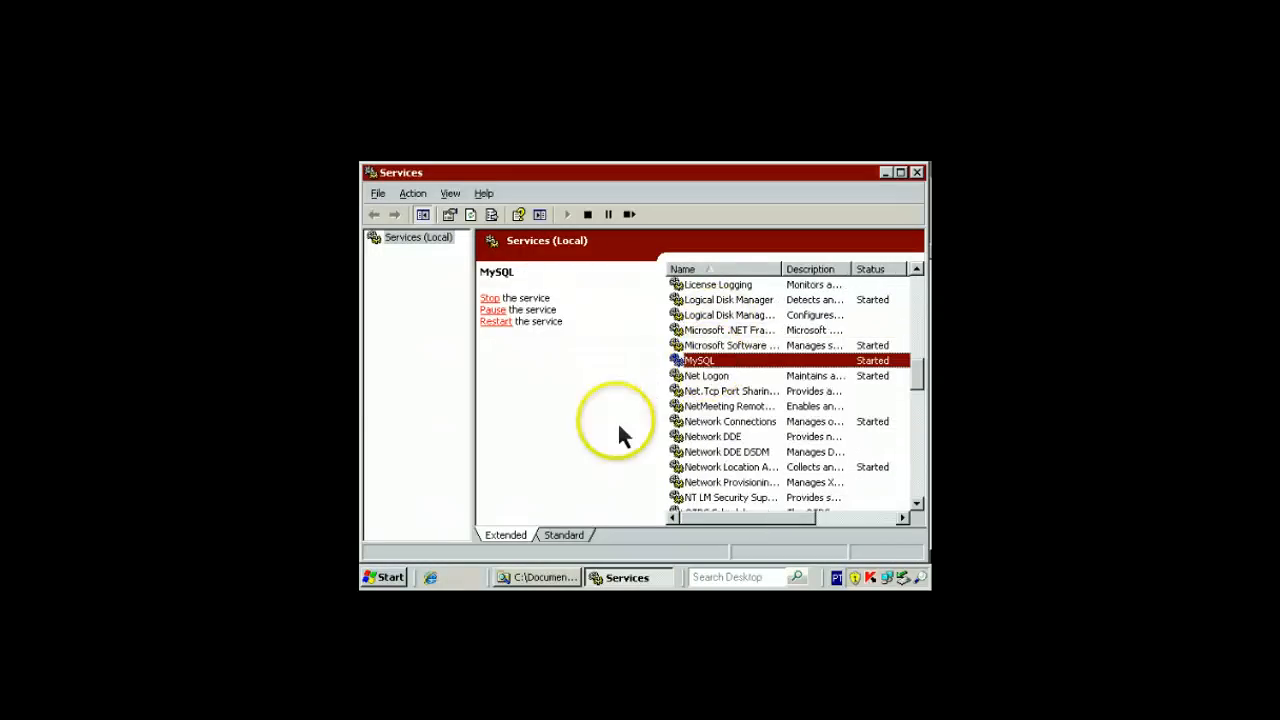
{"action": "right_click", "coordinate": [725, 366]}
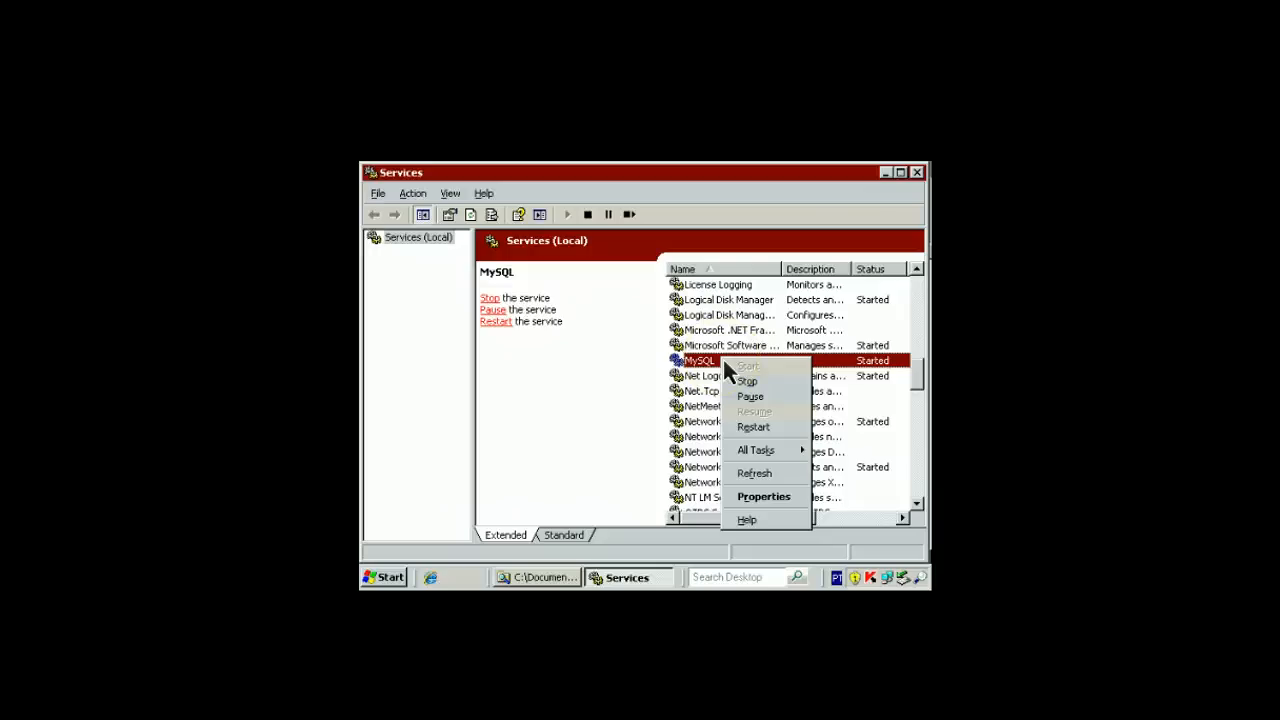
{"action": "left_click", "coordinate": [756, 500]}
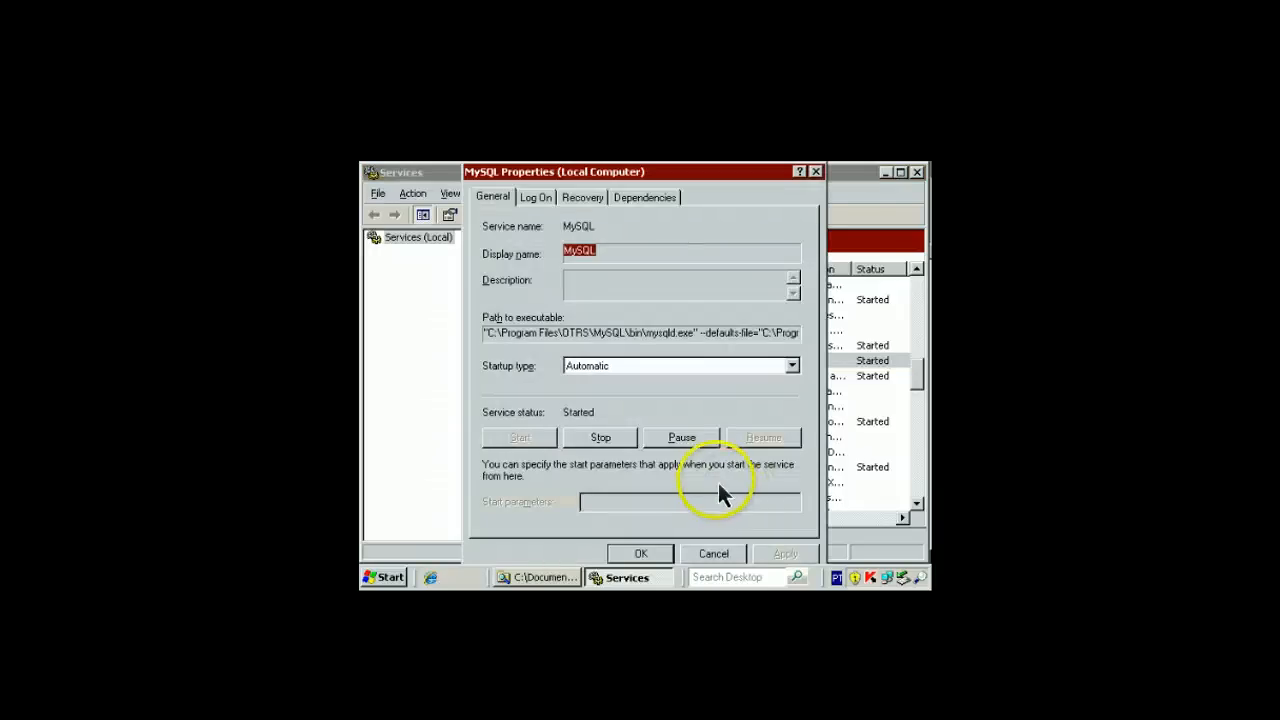
{"action": "left_click", "coordinate": [600, 440]}
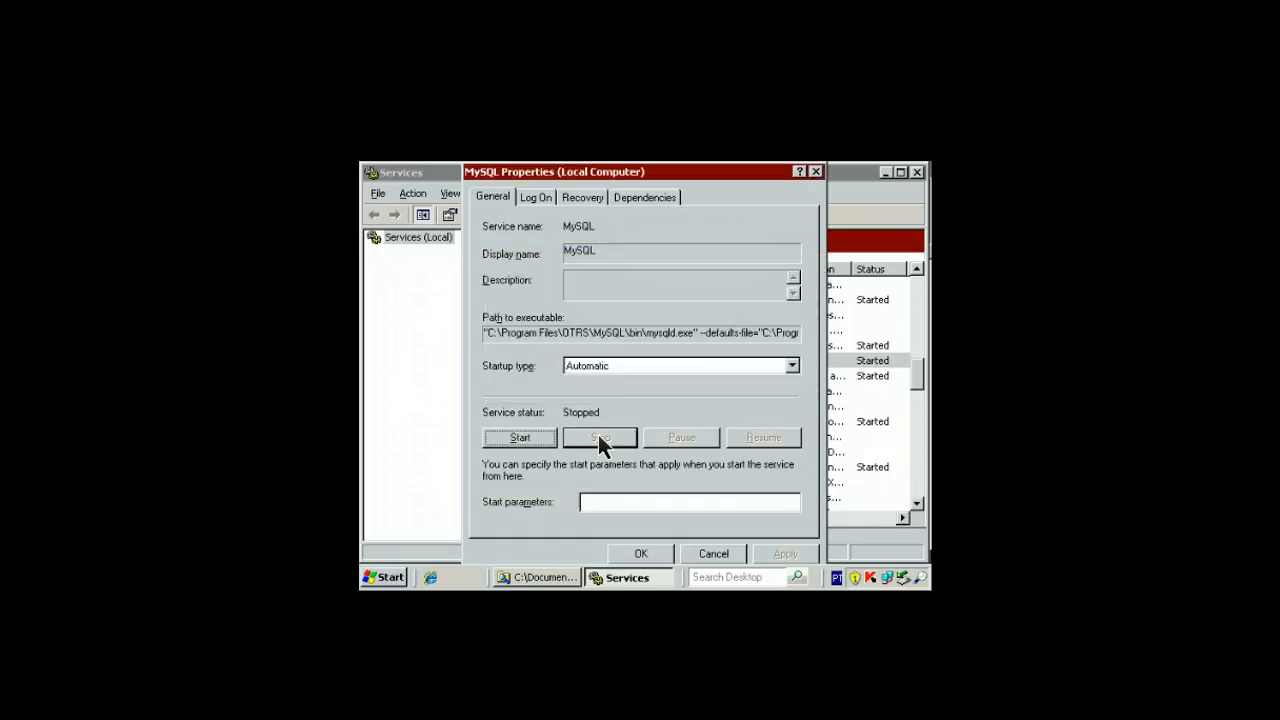
{"action": "left_click", "coordinate": [669, 366]}
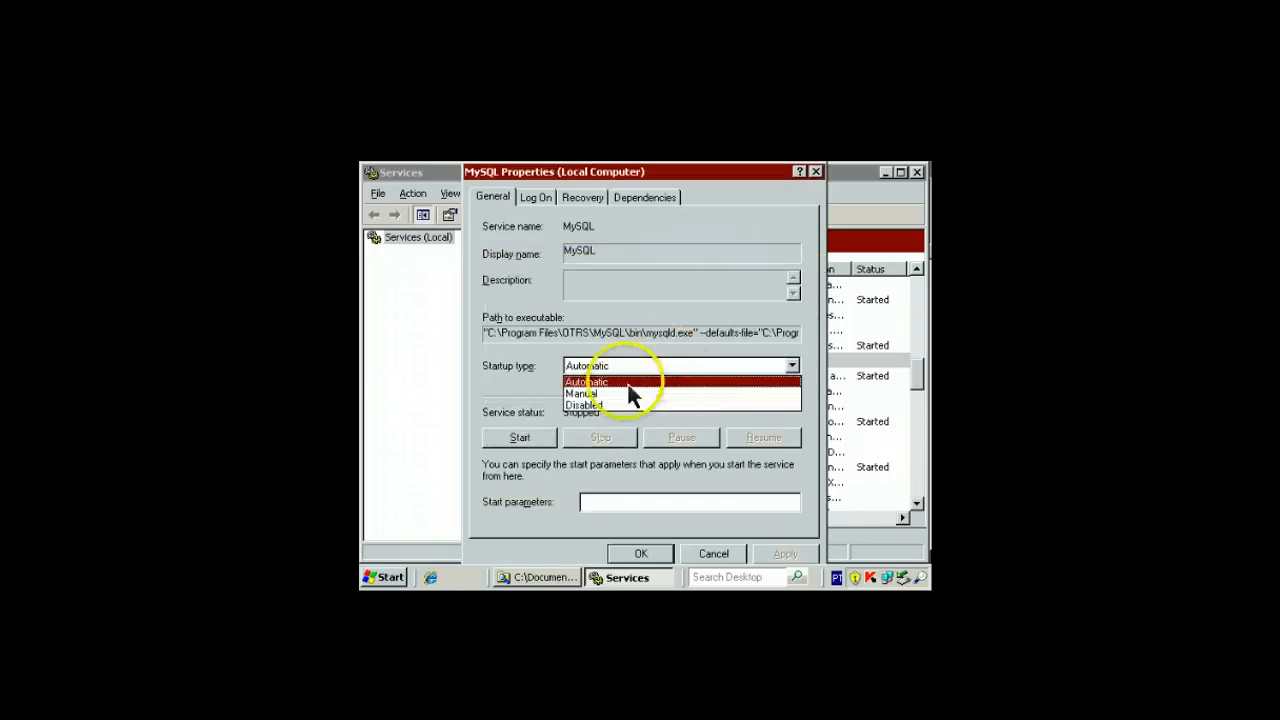
{"action": "left_click", "coordinate": [585, 406]}
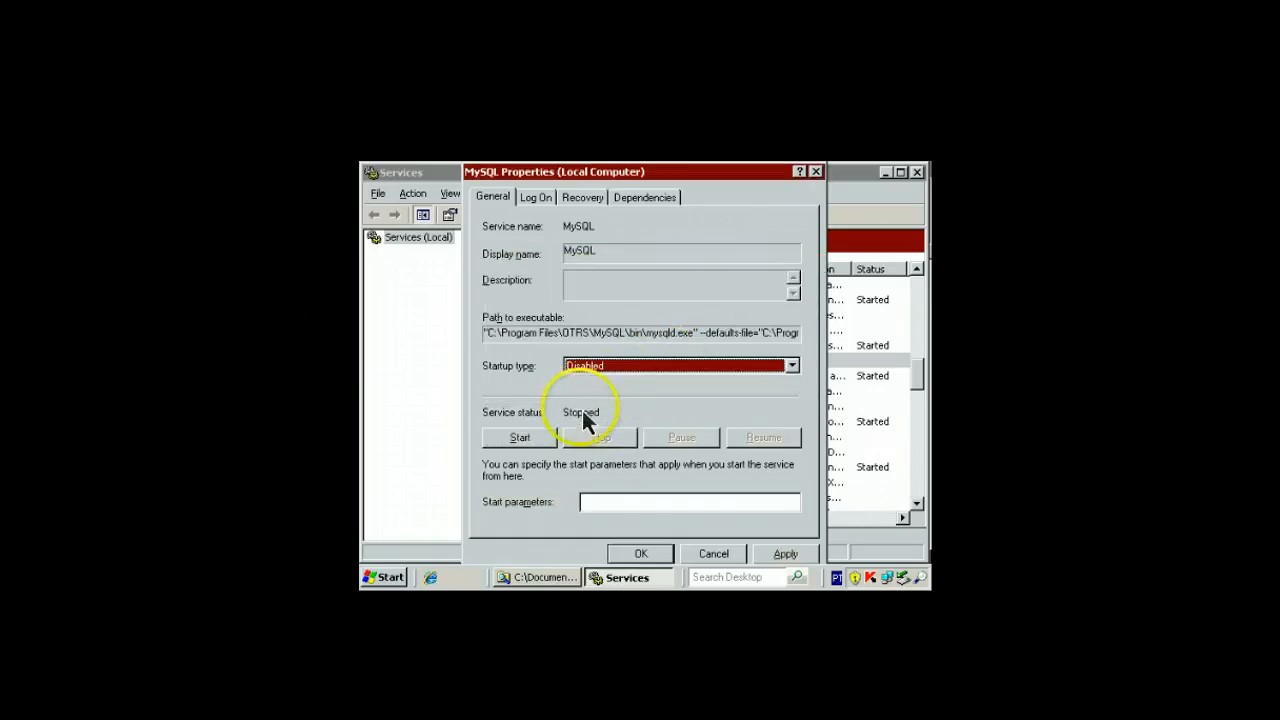
{"action": "left_click", "coordinate": [641, 556]}
{"action": "left_click", "coordinate": [568, 580]}
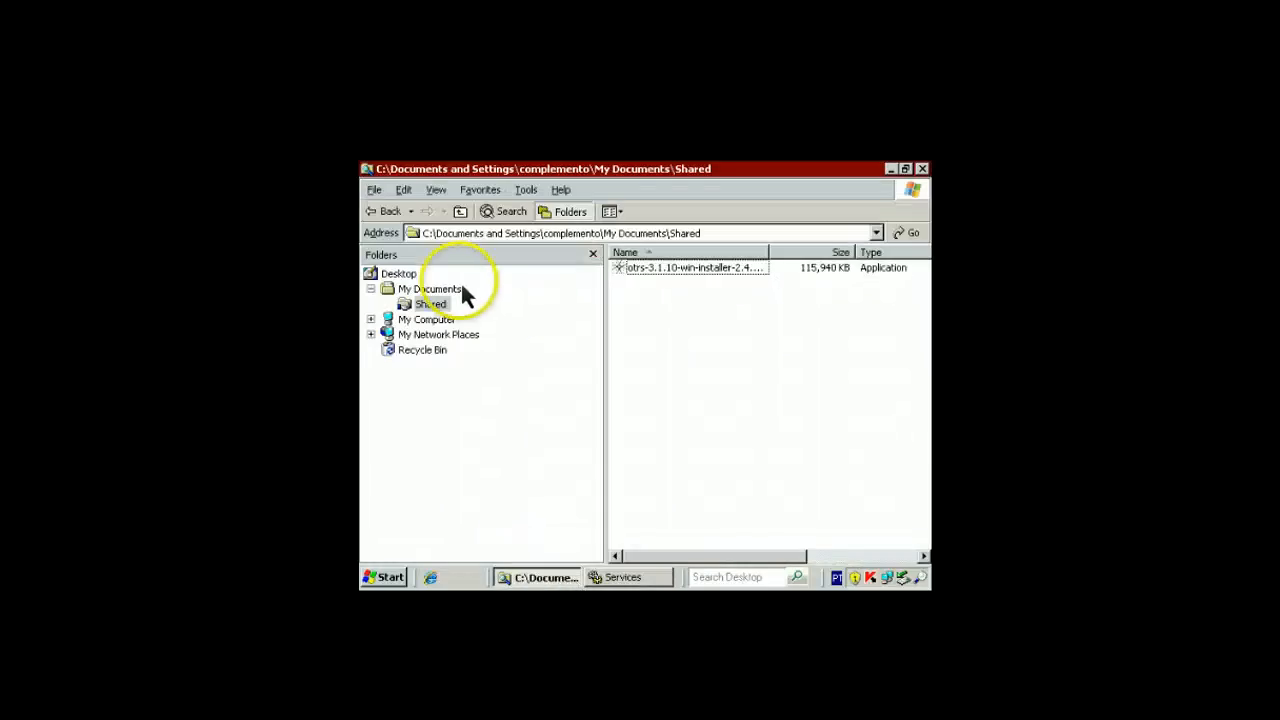
Browse to C:\Program Files\OTRS\OTRS\Kernel and select Config.pm
{"action": "left_click", "coordinate": [371, 320]}
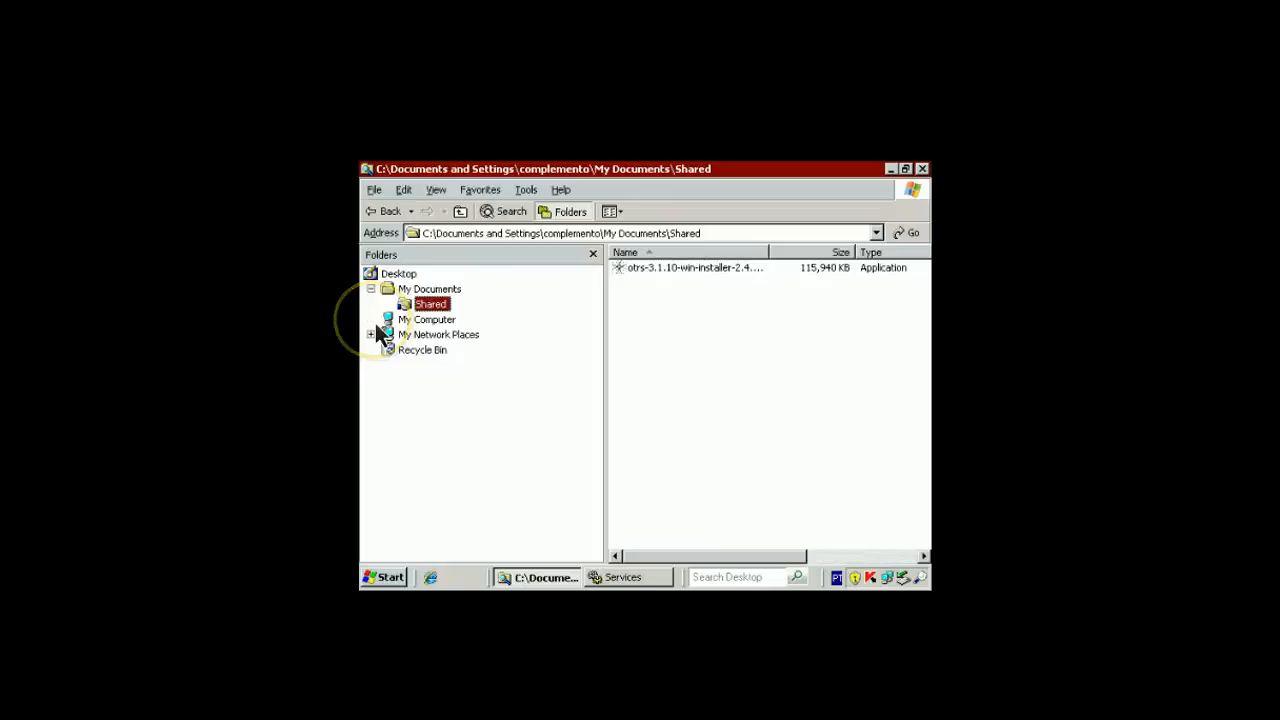
{"action": "left_click", "coordinate": [389, 350]}
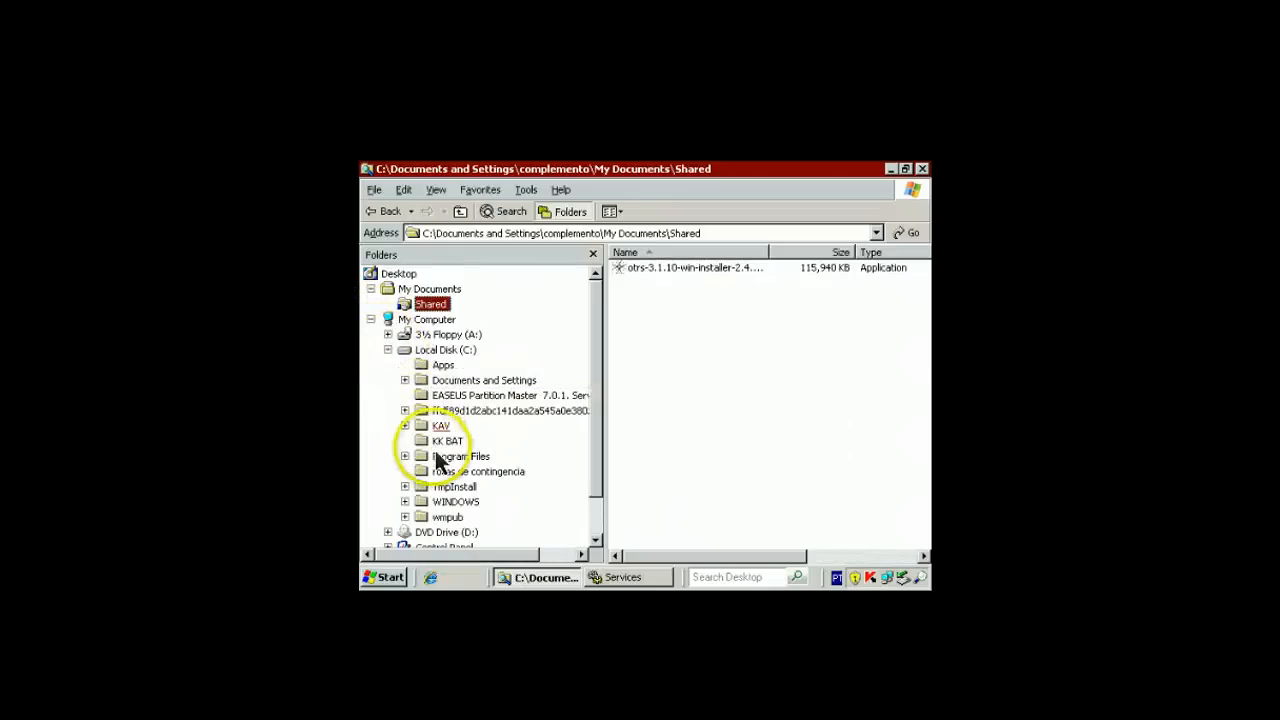
{"action": "left_click", "coordinate": [440, 458]}
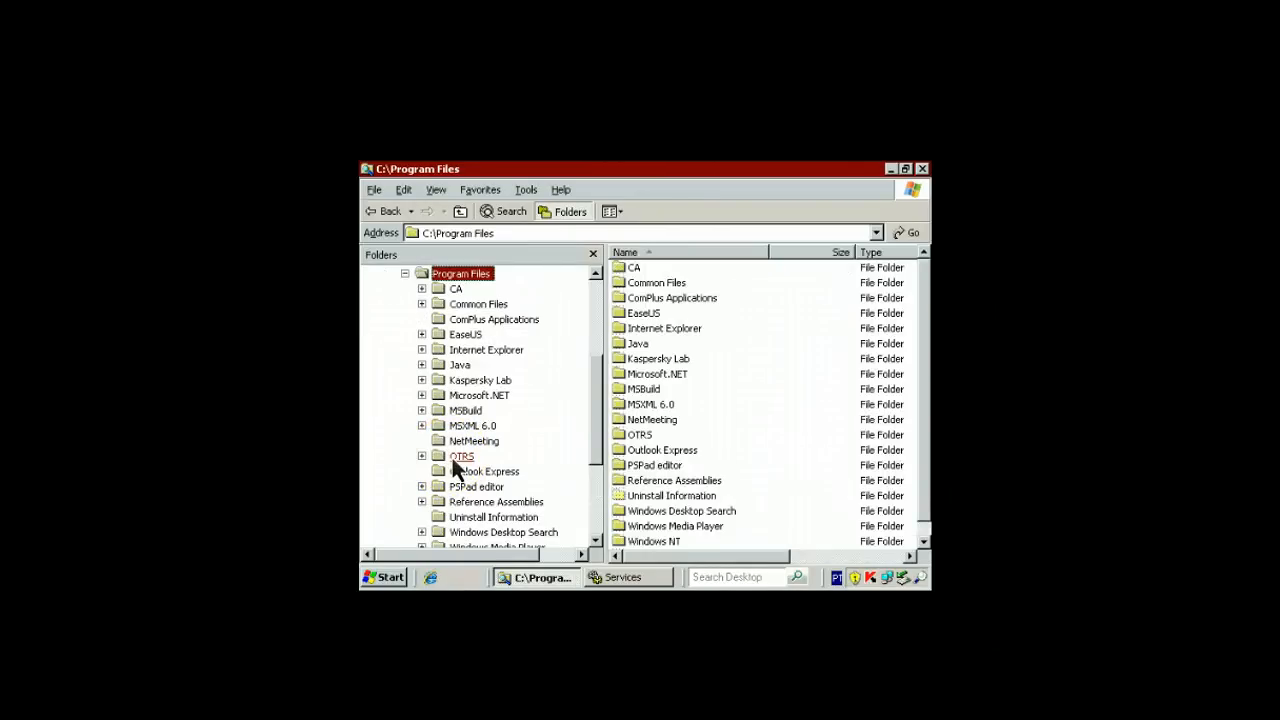
{"action": "left_click", "coordinate": [460, 457]}
{"action": "left_click", "coordinate": [476, 502]}
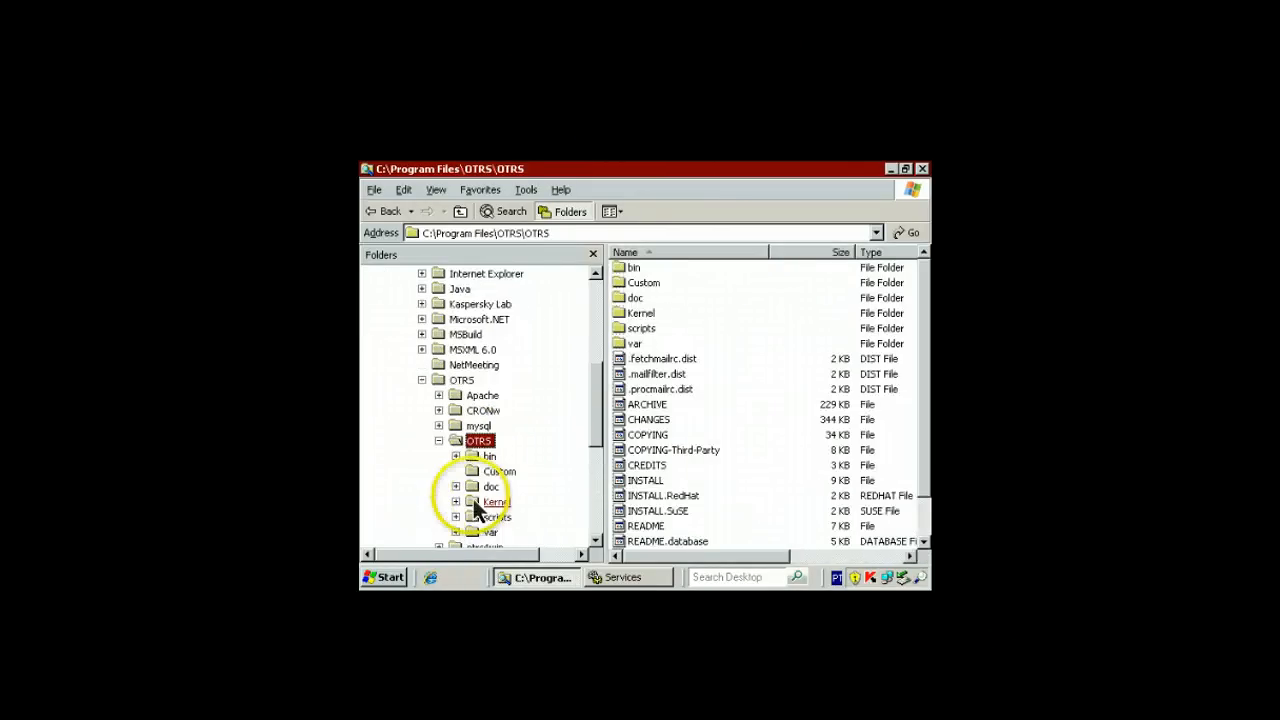
{"action": "left_click", "coordinate": [478, 503]}
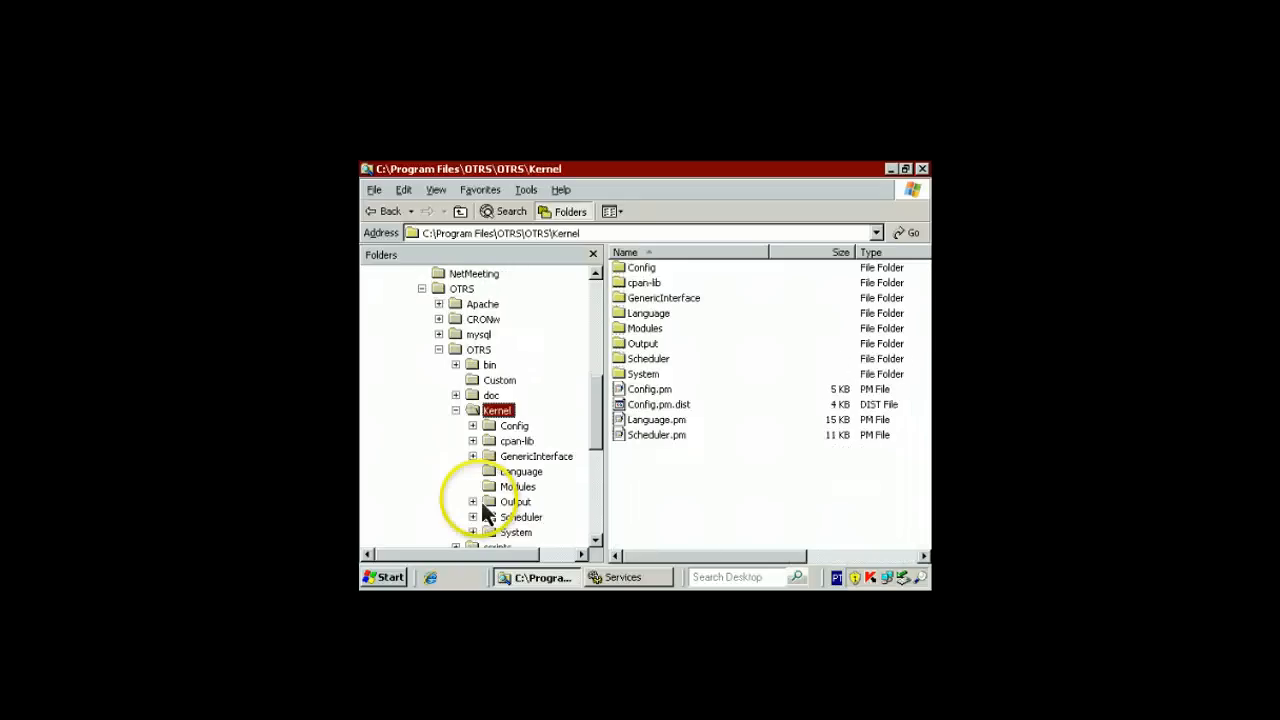
{"action": "left_click", "coordinate": [655, 389]}
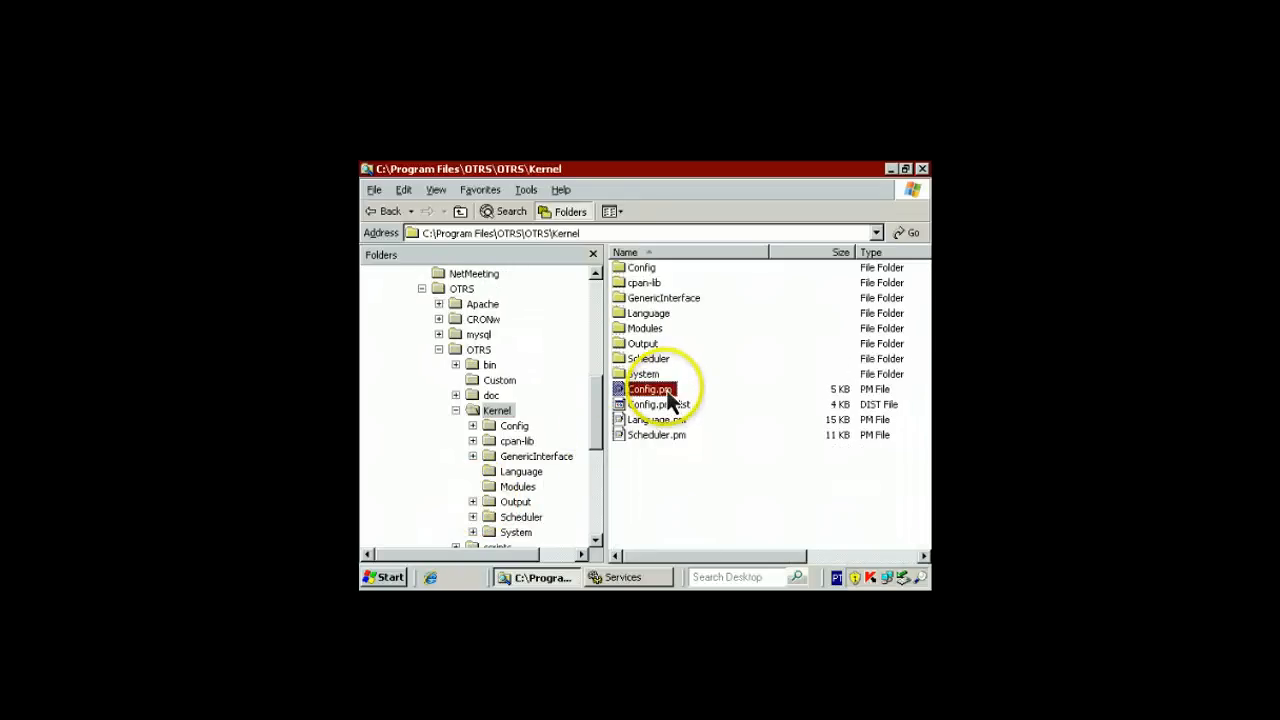
Open Config.pm in a maximized WordPad window and look over its settings
{"action": "double_click", "coordinate": [669, 397]}
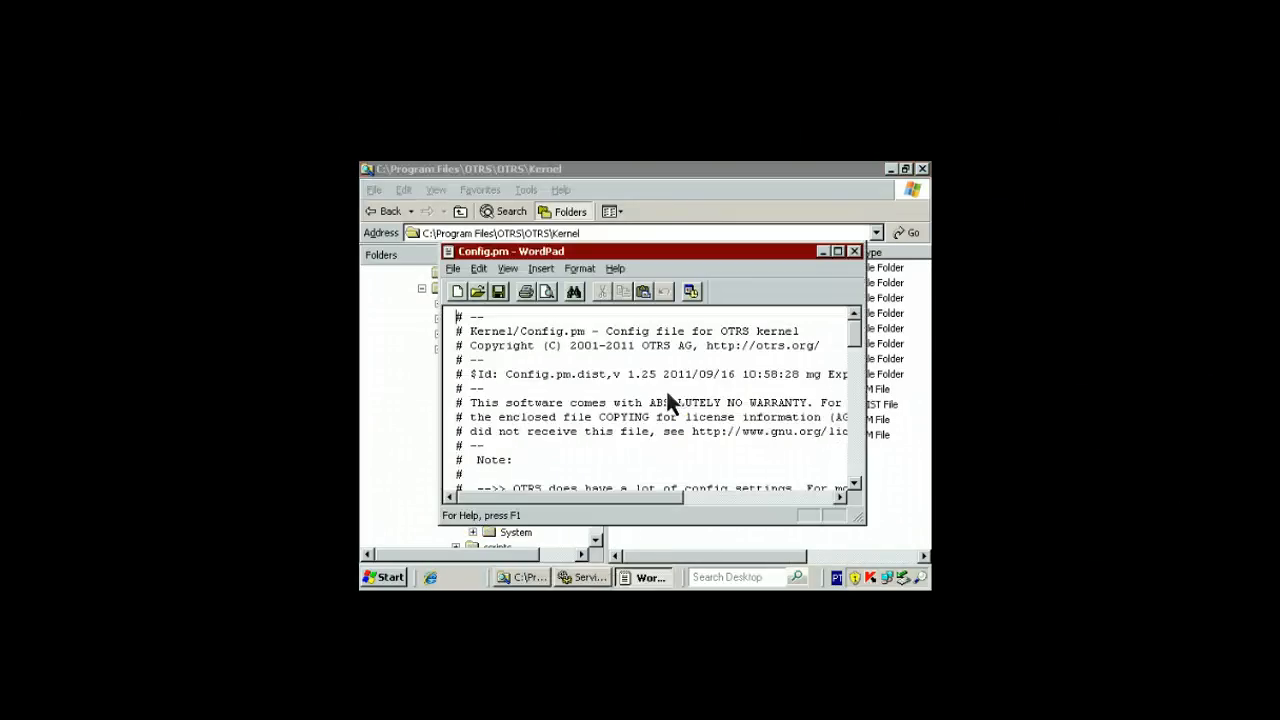
{"action": "left_click", "coordinate": [838, 251]}
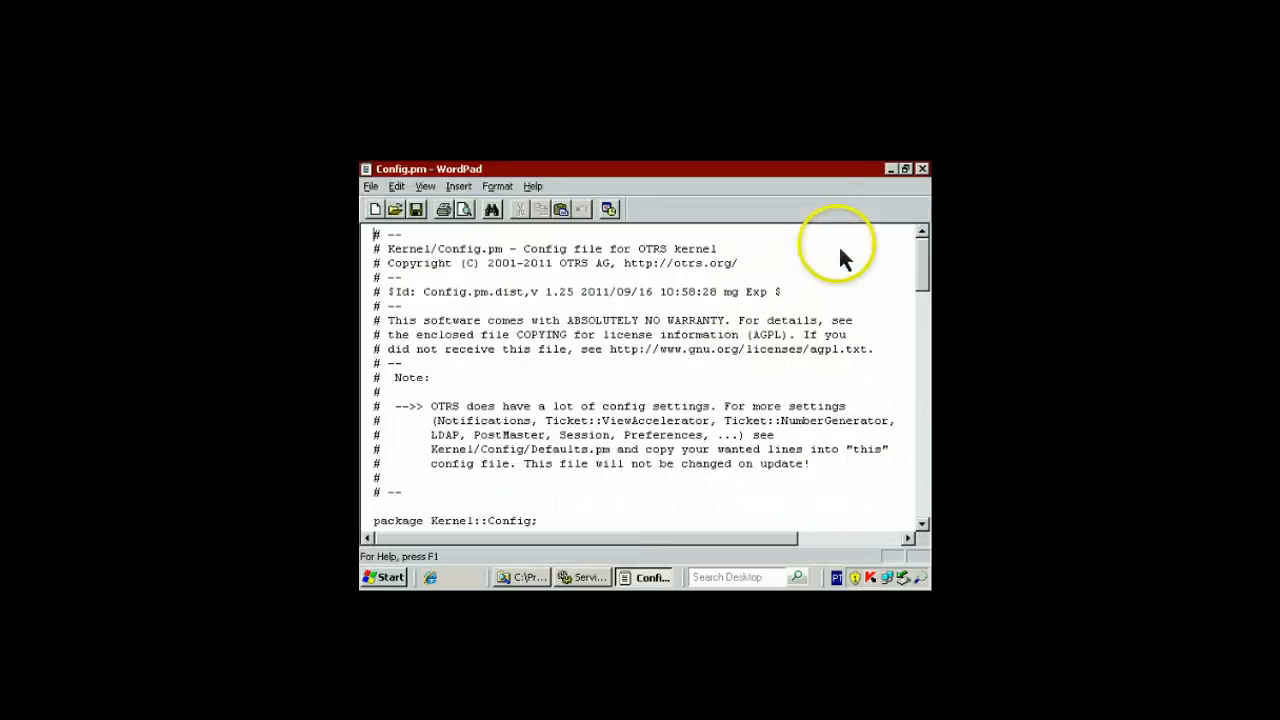
{"action": "scroll", "coordinate": [574, 424], "scroll_direction": "down", "scroll_amount": 15}
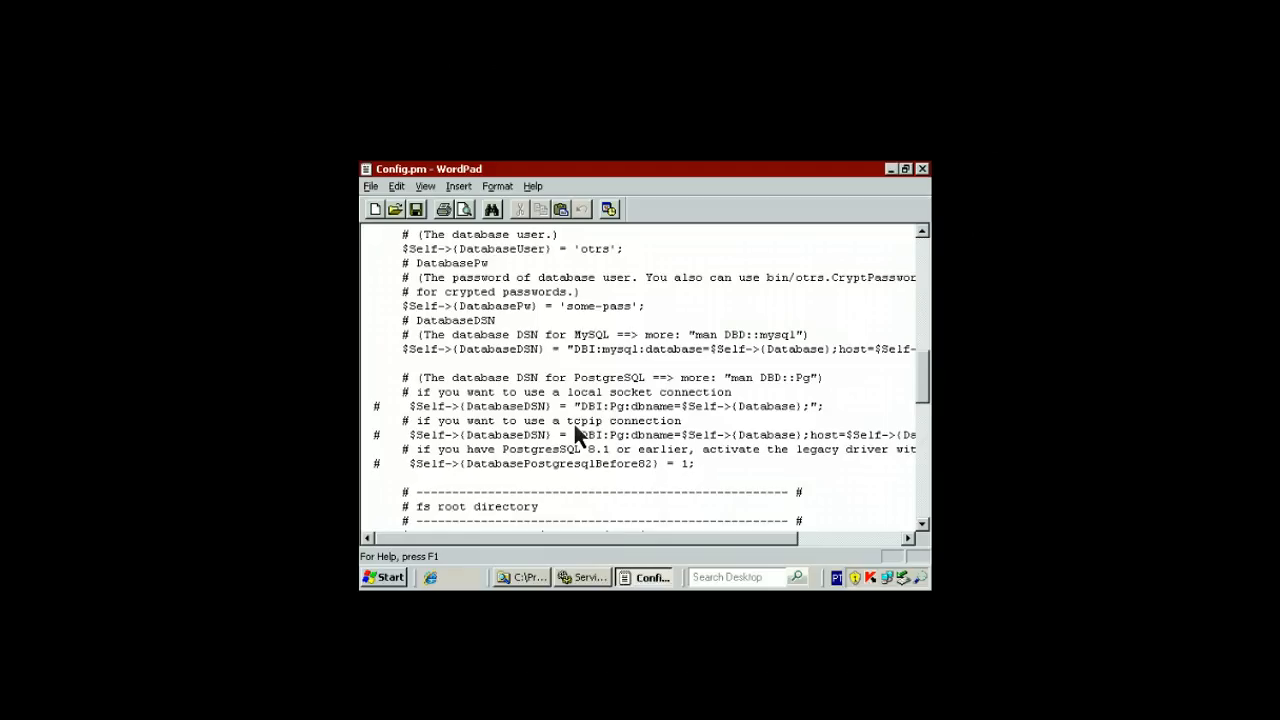
{"action": "scroll", "coordinate": [574, 428], "scroll_direction": "down", "scroll_amount": 2}
{"action": "scroll", "coordinate": [574, 428], "scroll_direction": "up", "scroll_amount": 2}
{"action": "scroll", "coordinate": [574, 424], "scroll_direction": "up", "scroll_amount": 4}
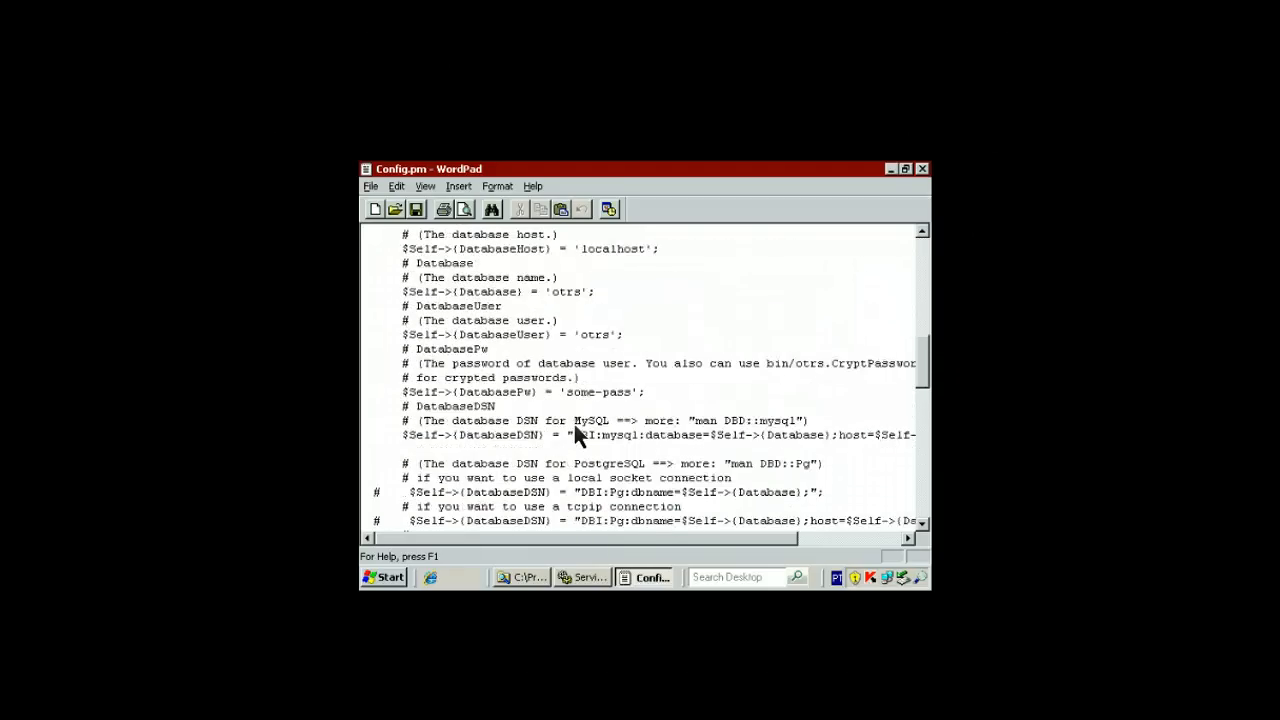
Prefix the DatabaseHost, Database, DatabaseUser and DatabasePw lines with #
{"action": "left_click", "coordinate": [424, 350]}
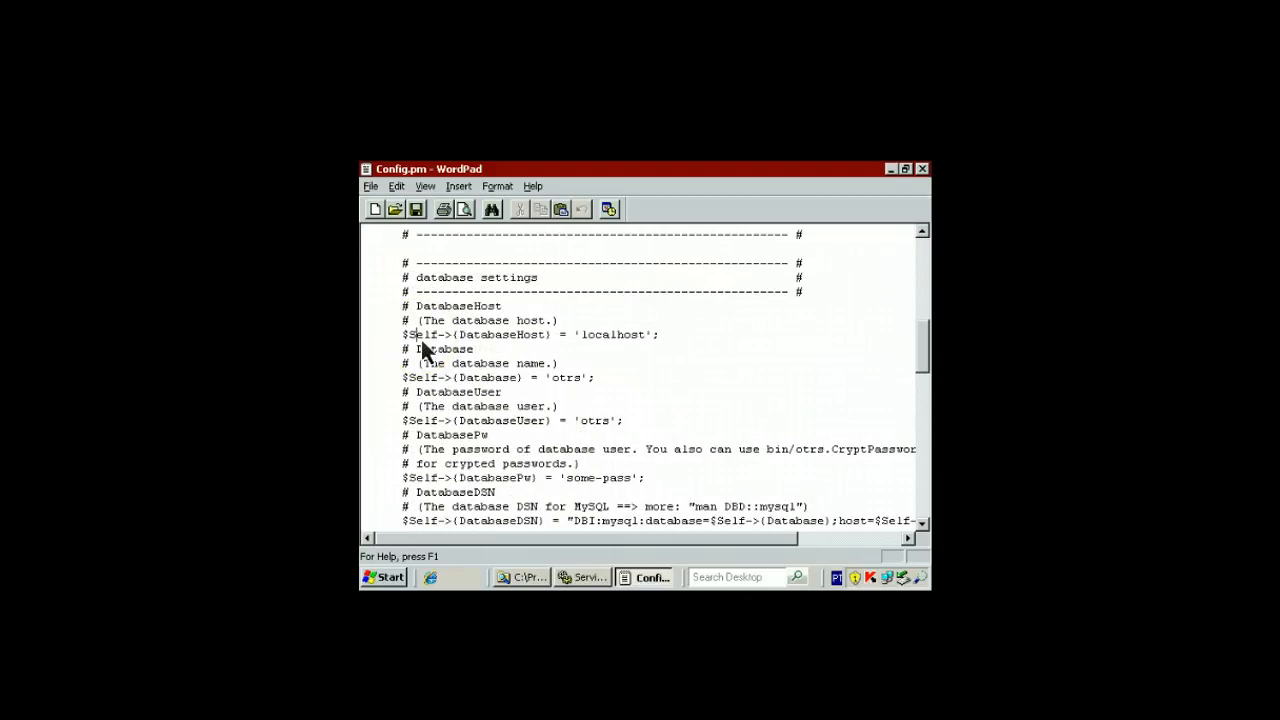
{"action": "key", "text": "Home"}
{"action": "type", "text": "#"}
{"action": "key", "text": "Down"}
{"action": "key", "text": "Down"}
{"action": "key", "text": "Down"}
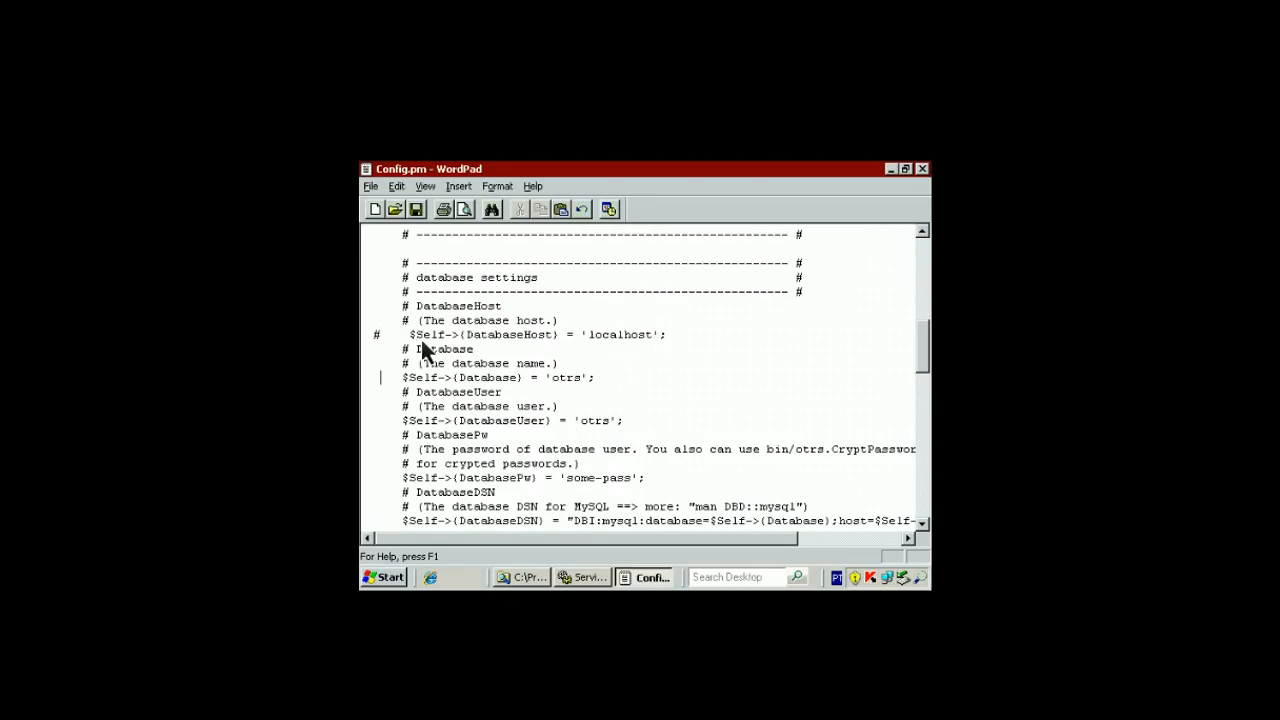
{"action": "type", "text": "#"}
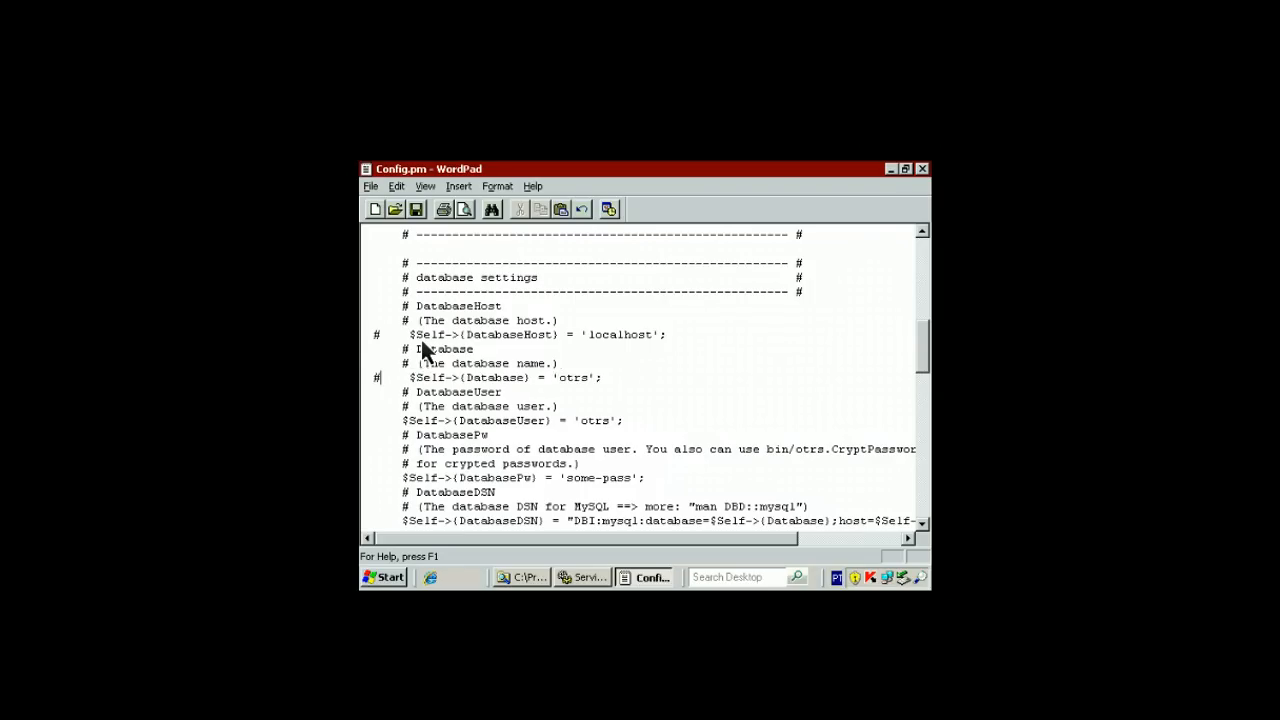
{"action": "key", "text": "Down"}
{"action": "key", "text": "Down"}
{"action": "key", "text": "Down"}
{"action": "type", "text": "#"}
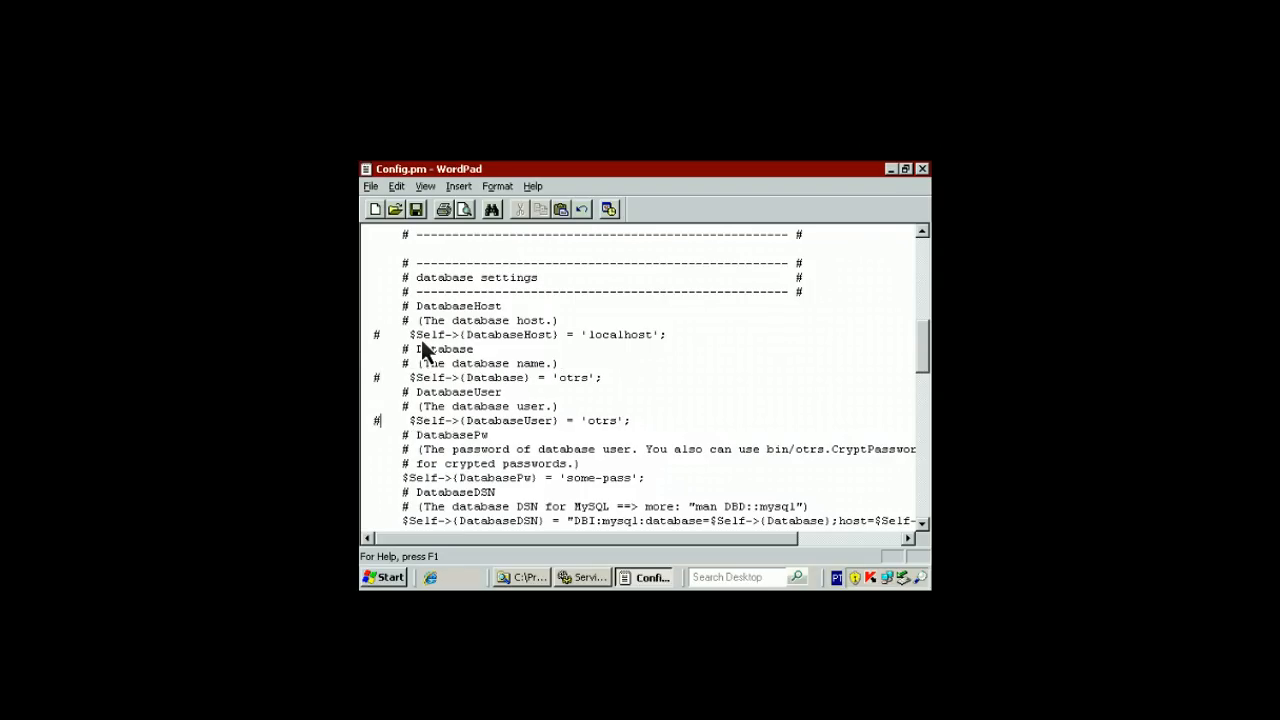
{"action": "key", "text": "Down"}
{"action": "key", "text": "Down"}
{"action": "key", "text": "Down"}
{"action": "key", "text": "Down"}
{"action": "type", "text": "#"}
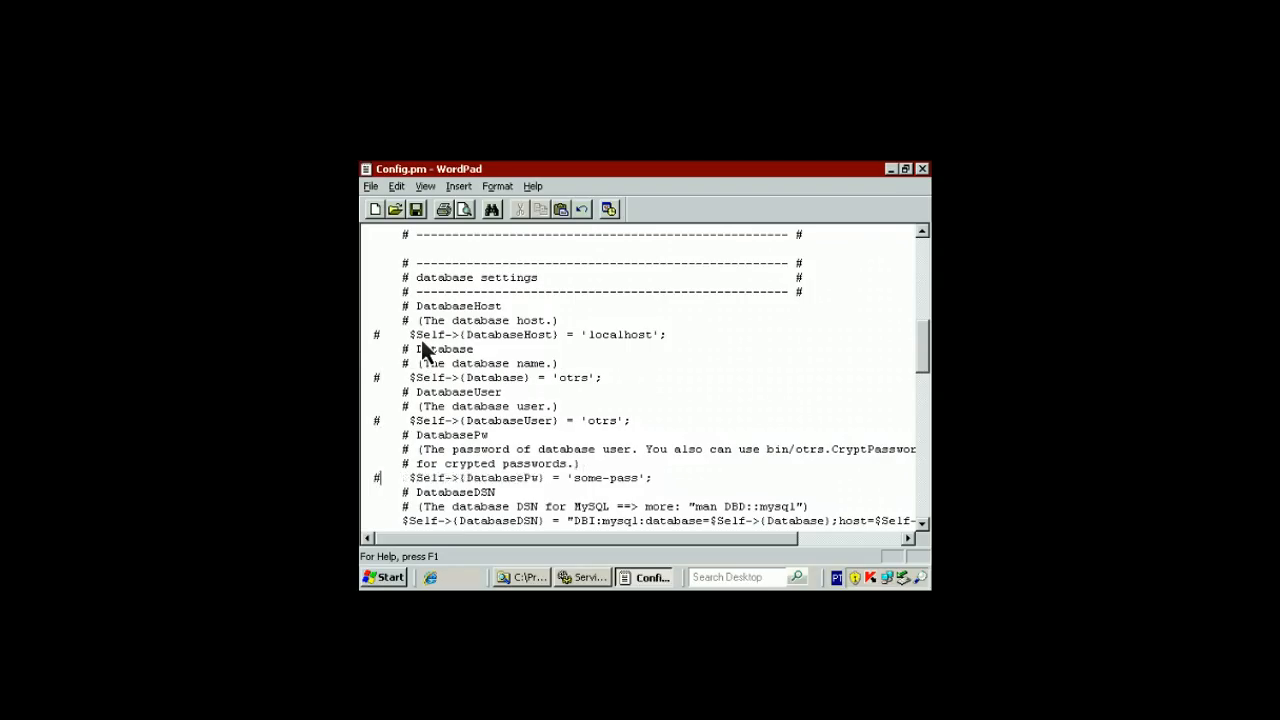
Comment out the MySQL DatabaseDSN line with #
{"action": "key", "text": "Down"}
{"action": "key", "text": "Down"}
{"action": "key", "text": "Down"}
{"action": "key", "text": "Down"}
{"action": "key", "text": "Up"}
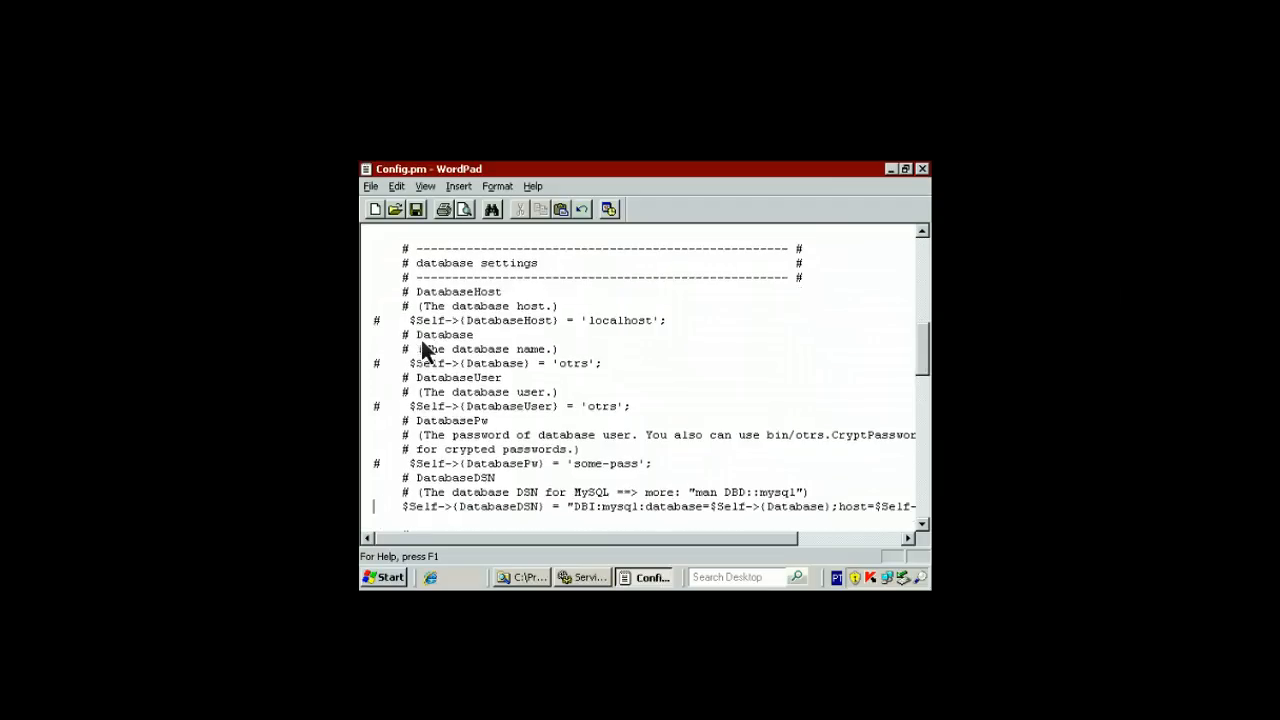
{"action": "type", "text": "#"}
{"action": "key", "text": "Down"}
{"action": "key", "text": "Down"}
{"action": "key", "text": "Down"}
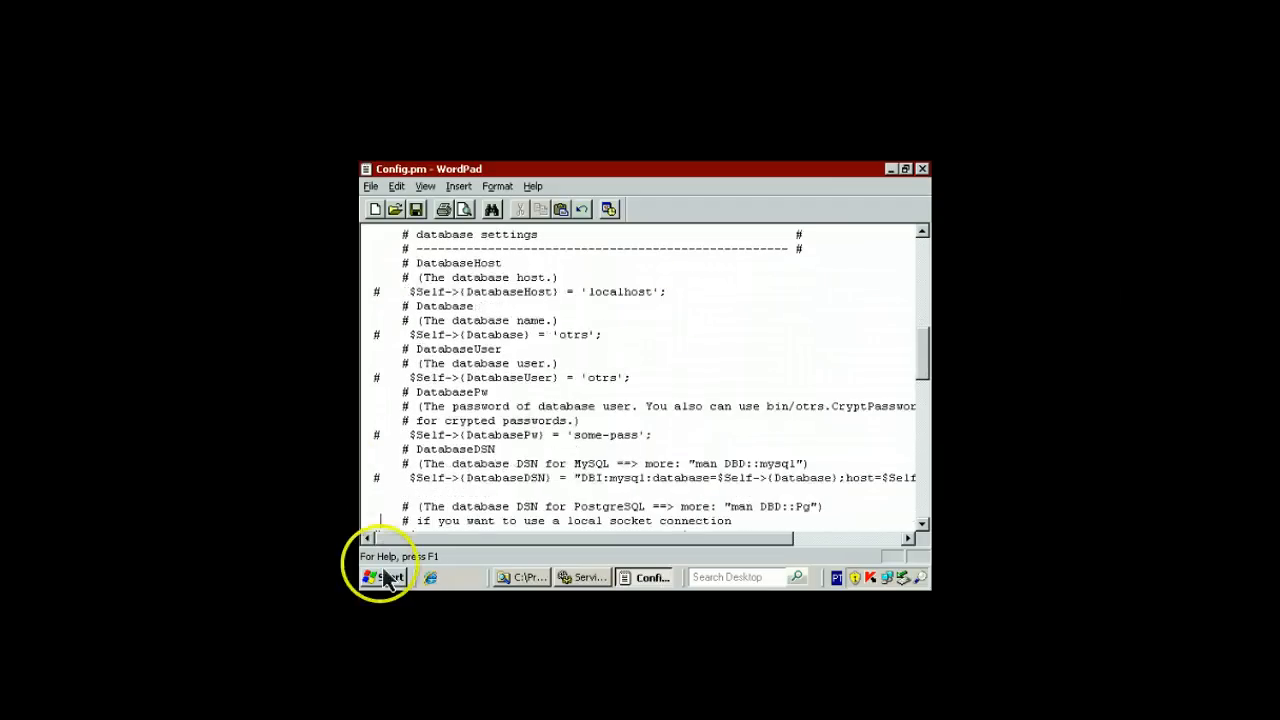
{"action": "key", "text": "Page_Down"}
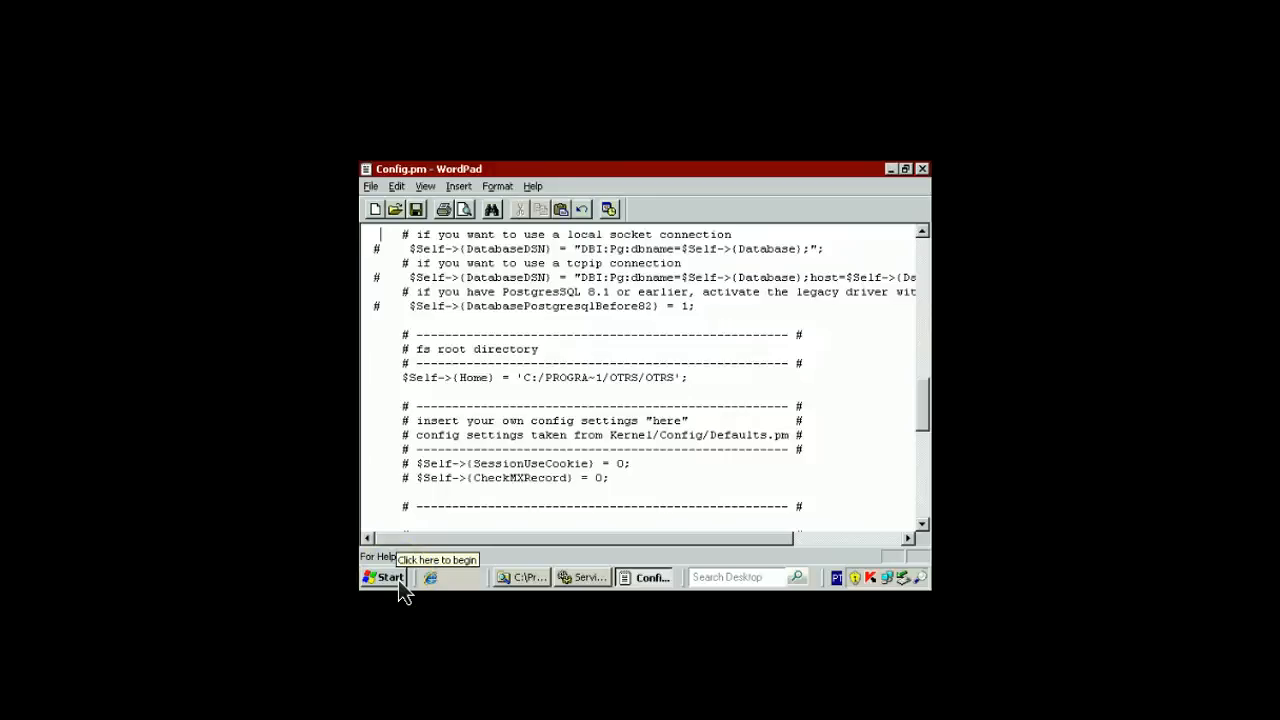
{"action": "left_click", "coordinate": [390, 578]}
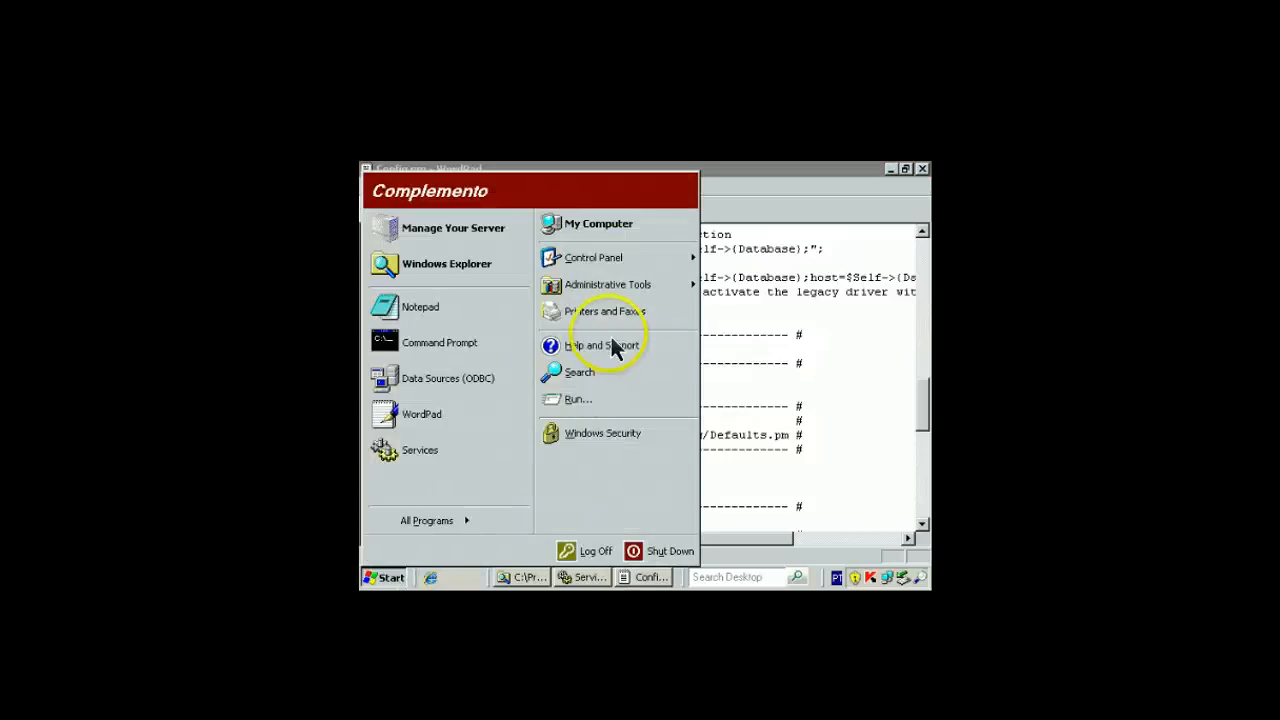
{"action": "mouse_move", "coordinate": [637, 290]}
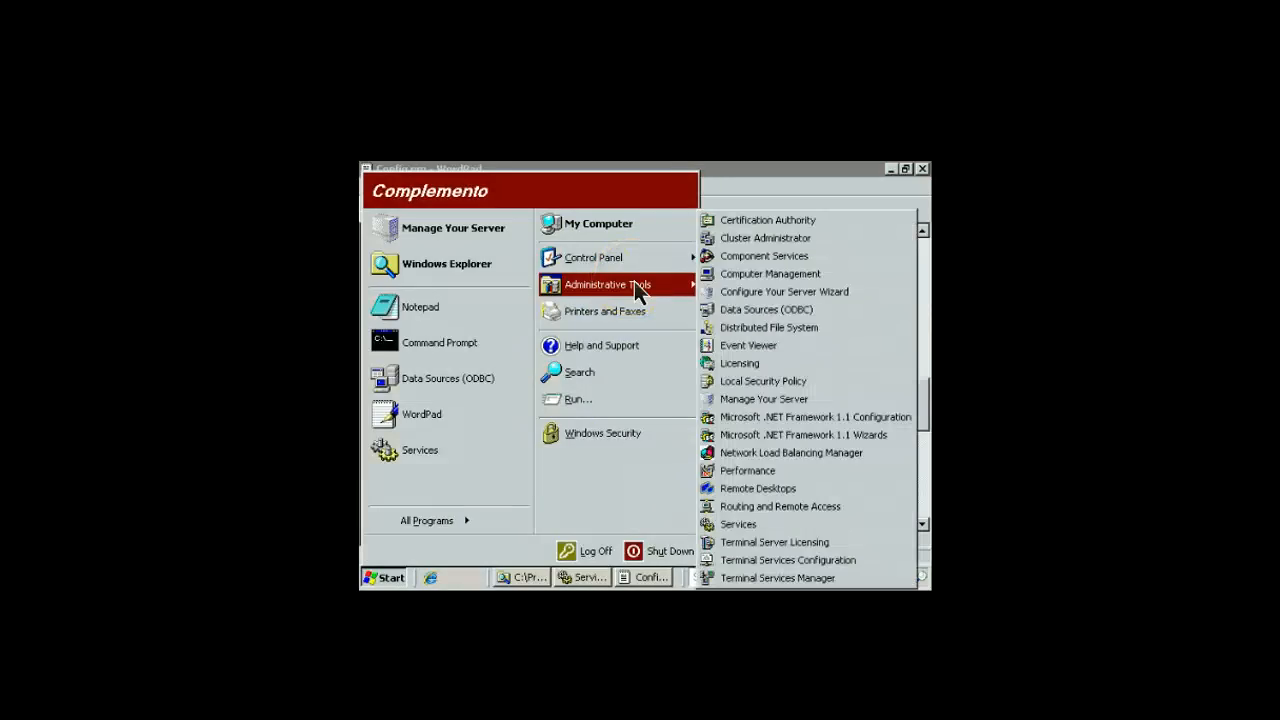
{"action": "left_click", "coordinate": [763, 311]}
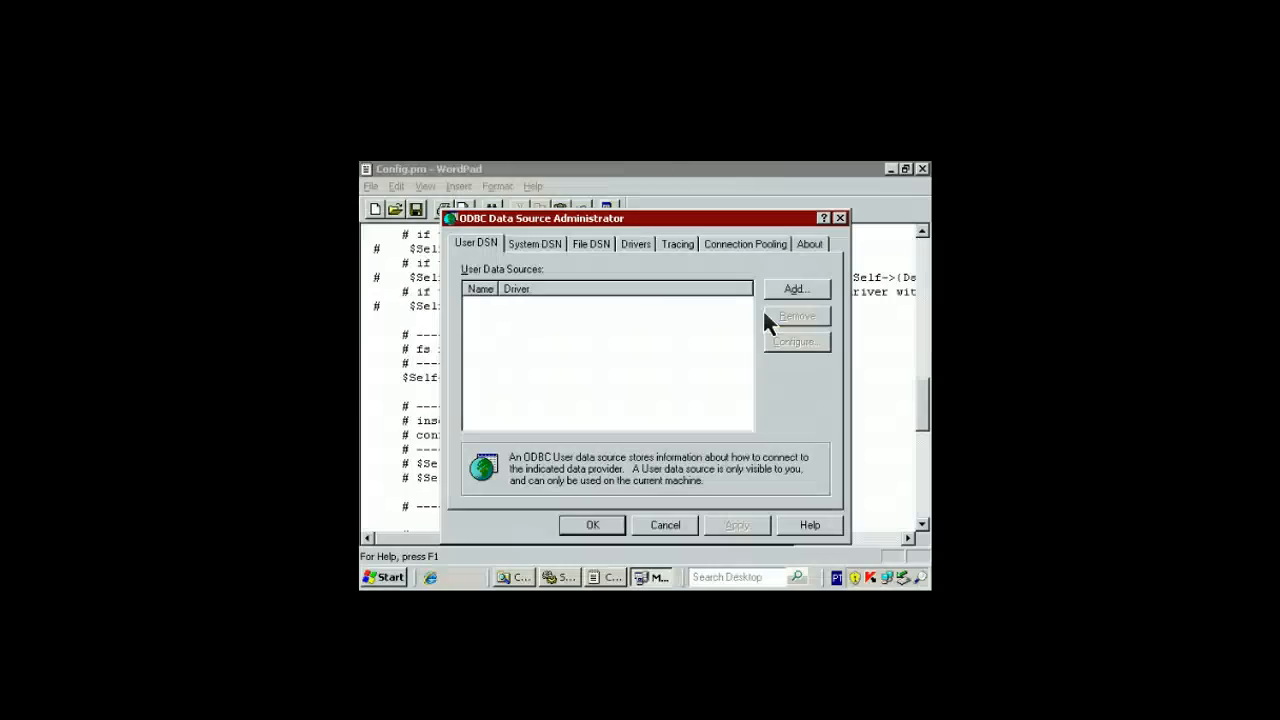
{"action": "left_click", "coordinate": [634, 244]}
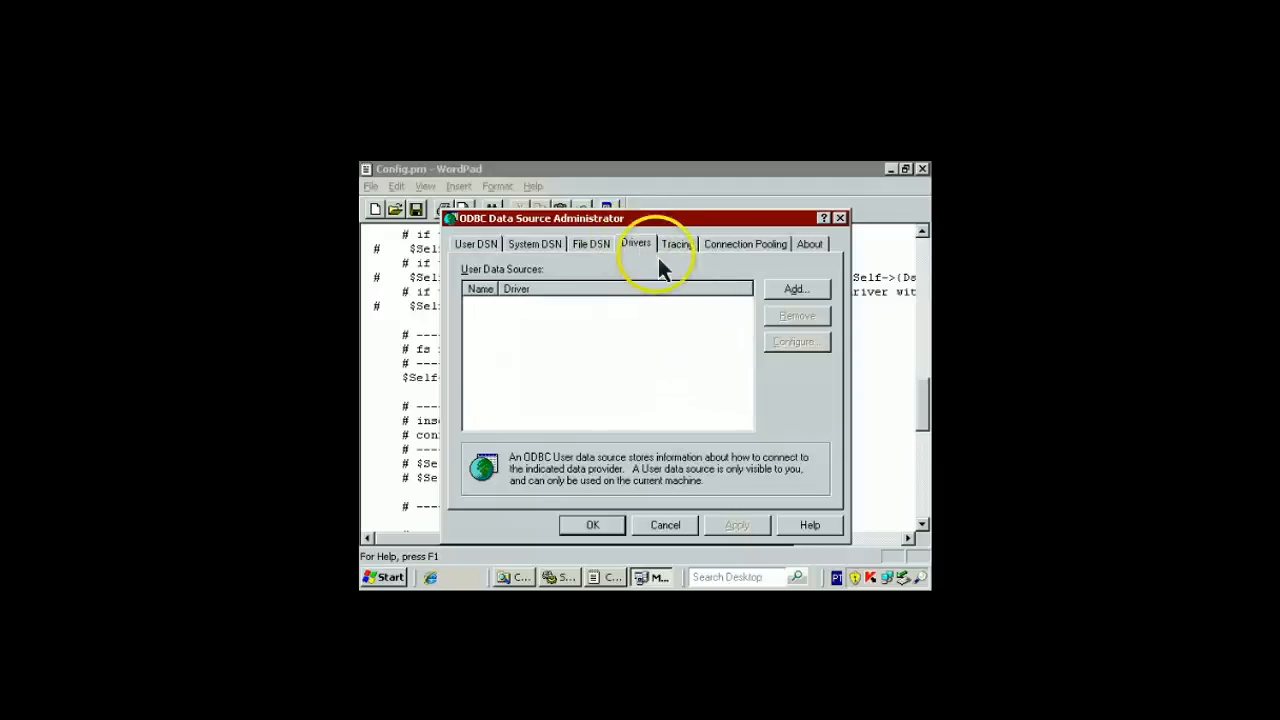
{"action": "left_click_drag", "start_coordinate": [829, 325], "coordinate": [829, 412]}
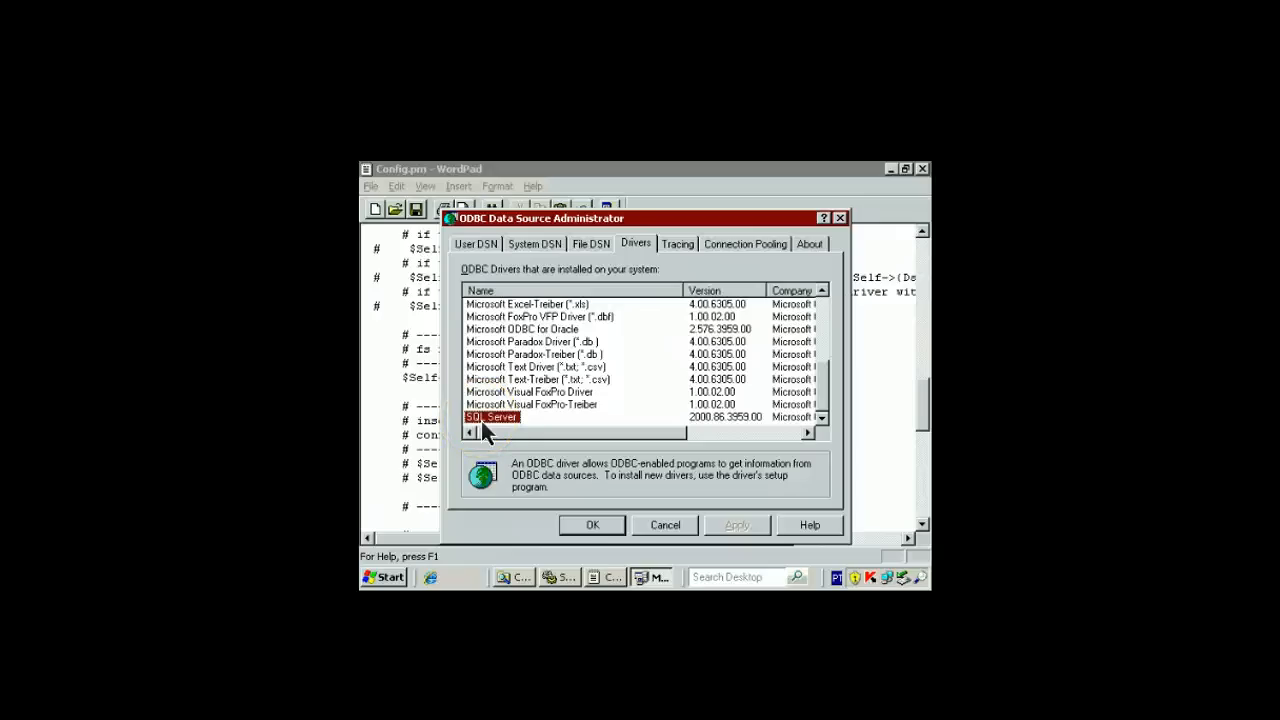
{"action": "left_click", "coordinate": [665, 526]}
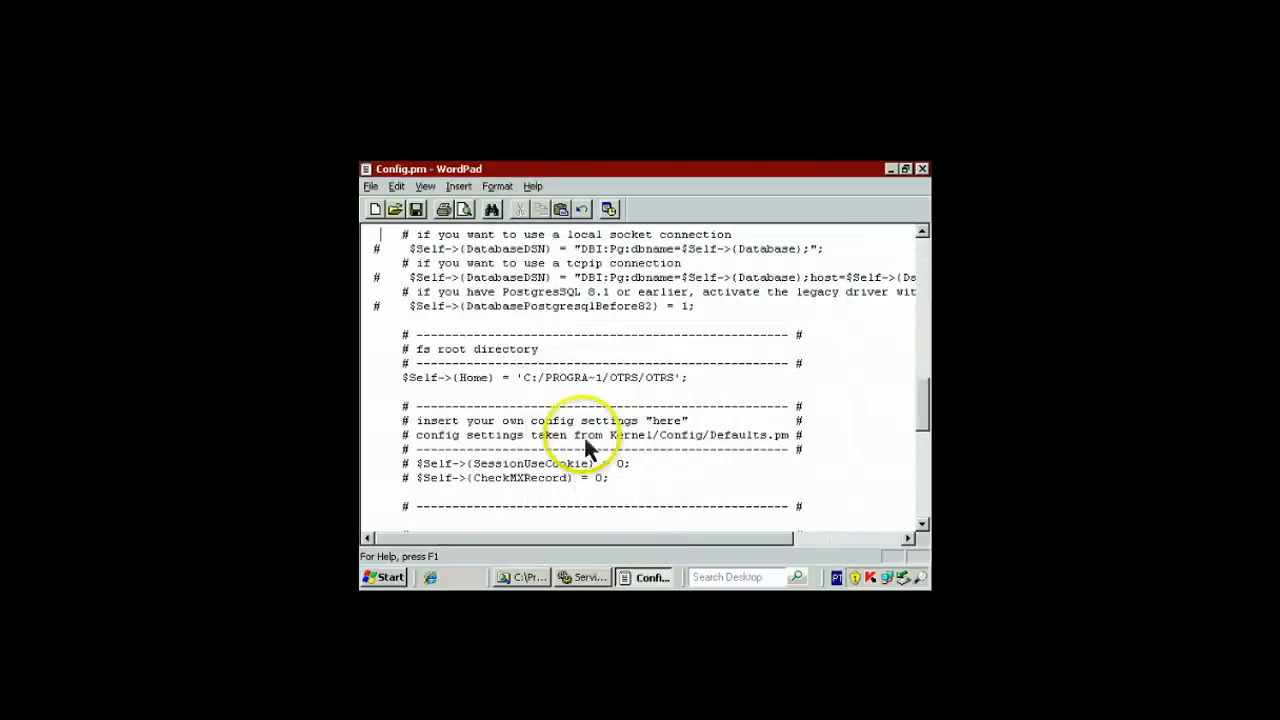
Insert a blank line below the commented-out MySQL DatabaseDSN line
{"action": "left_click", "coordinate": [470, 306]}
{"action": "scroll", "coordinate": [476, 310], "scroll_direction": "up", "scroll_amount": 5}
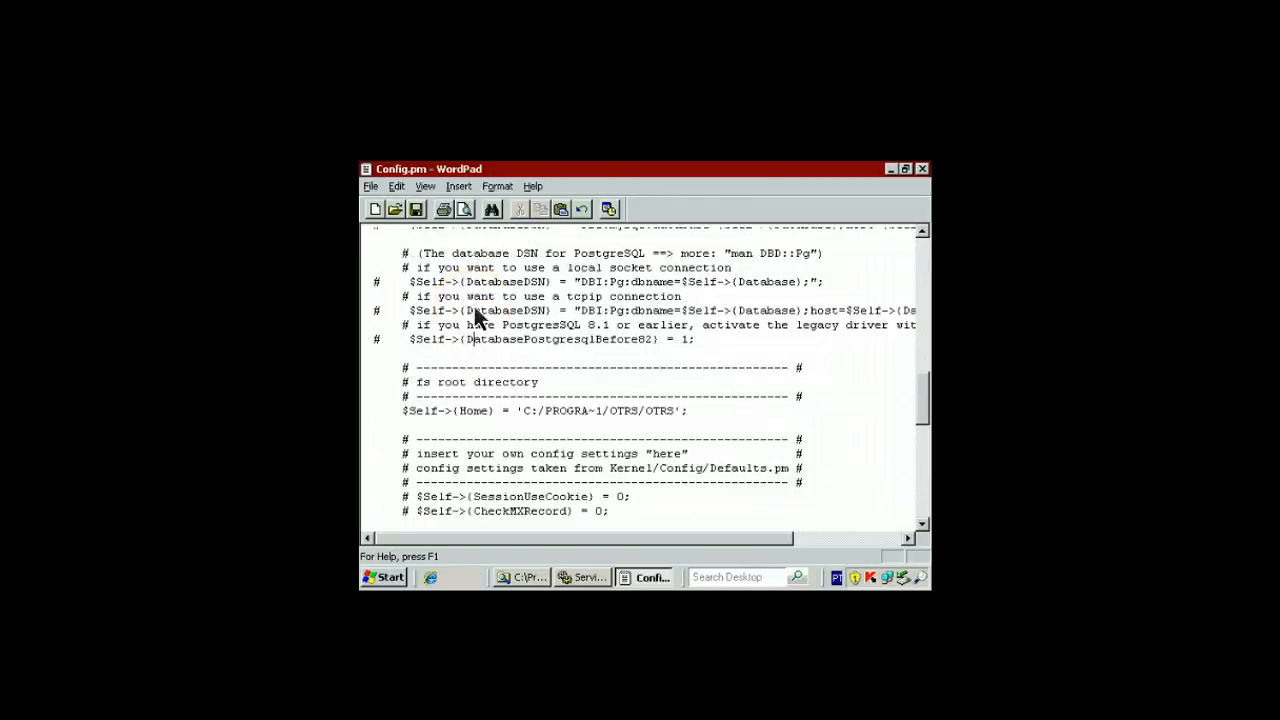
{"action": "scroll", "coordinate": [474, 306], "scroll_direction": "up", "scroll_amount": 10}
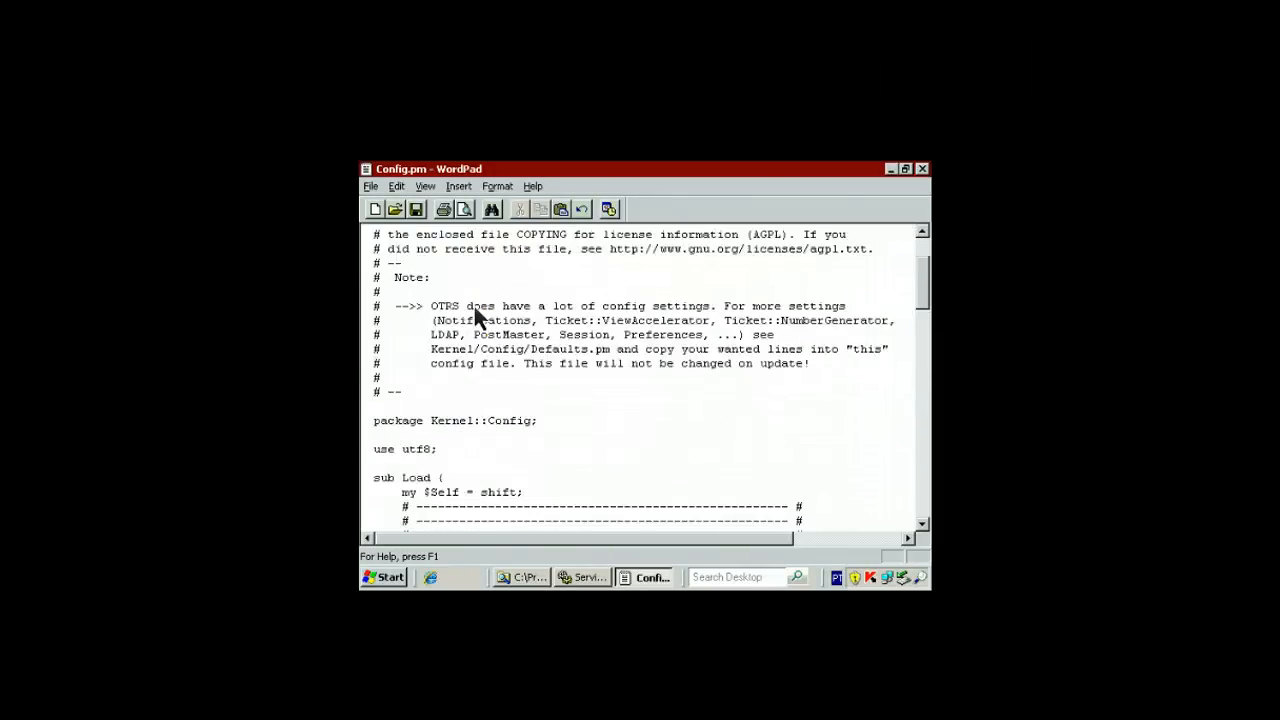
{"action": "scroll", "coordinate": [473, 303], "scroll_direction": "down", "scroll_amount": 7}
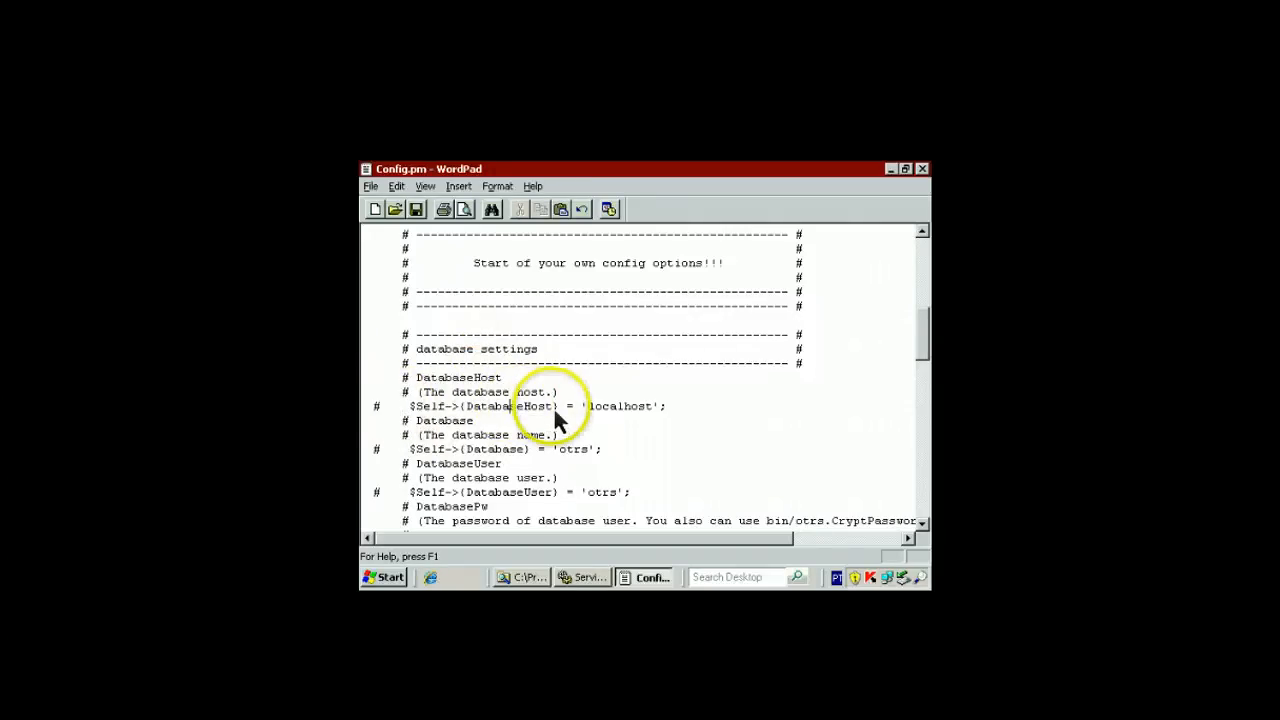
{"action": "key", "text": "Down"}
{"action": "key", "text": "Down"}
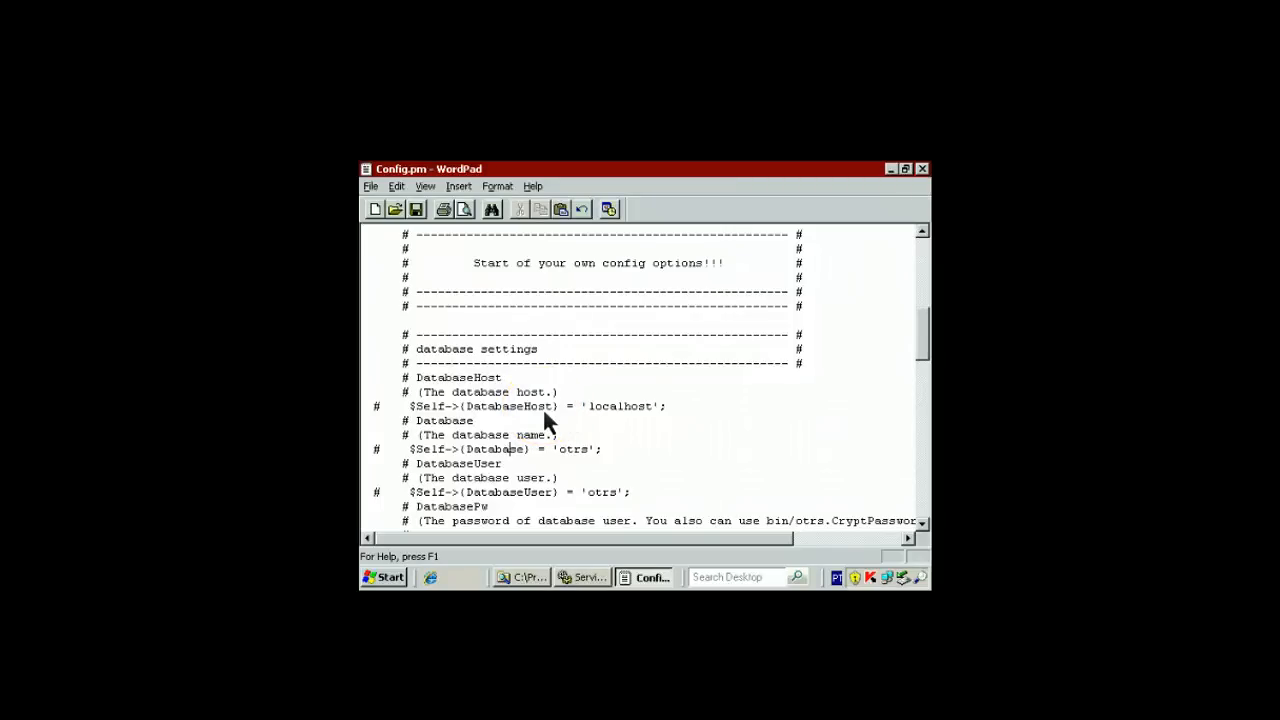
{"action": "key", "text": "Down"}
{"action": "key", "text": "Down"}
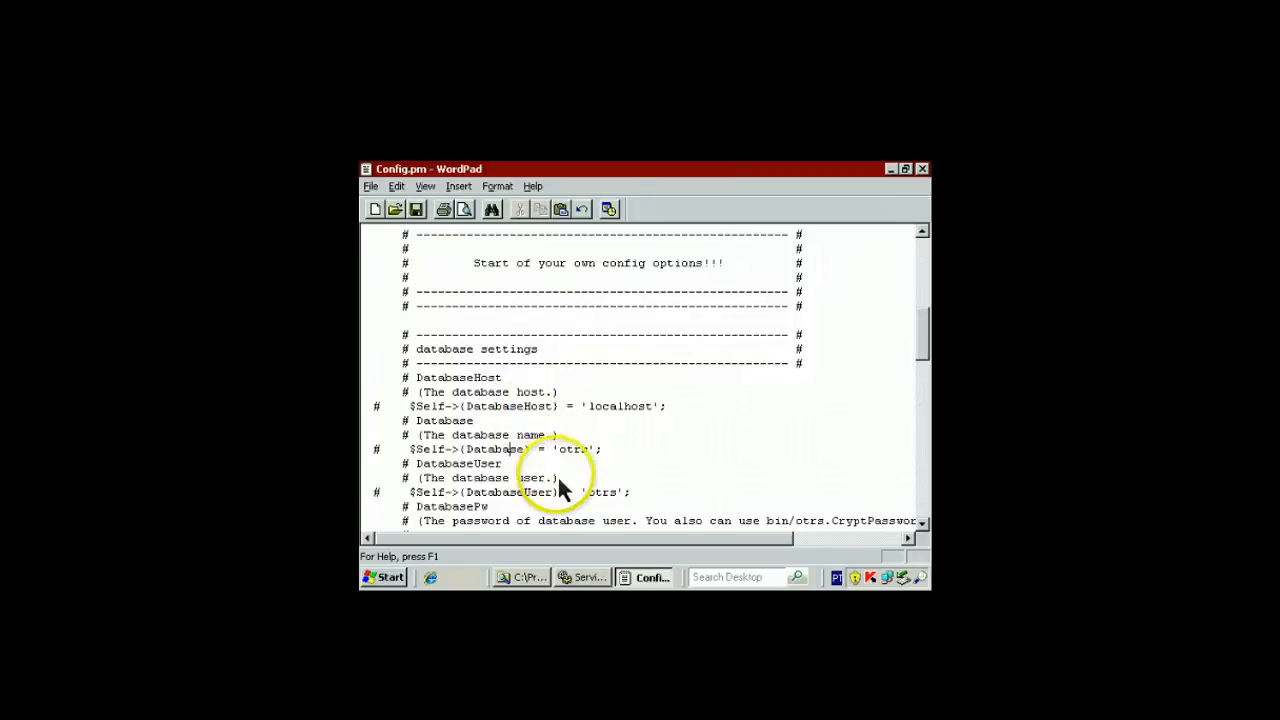
{"action": "key", "text": "Down"}
{"action": "key", "text": "Down"}
{"action": "key", "text": "Down"}
{"action": "key", "text": "Down"}
{"action": "key", "text": "Down"}
{"action": "key", "text": "Down"}
{"action": "key", "text": "Down"}
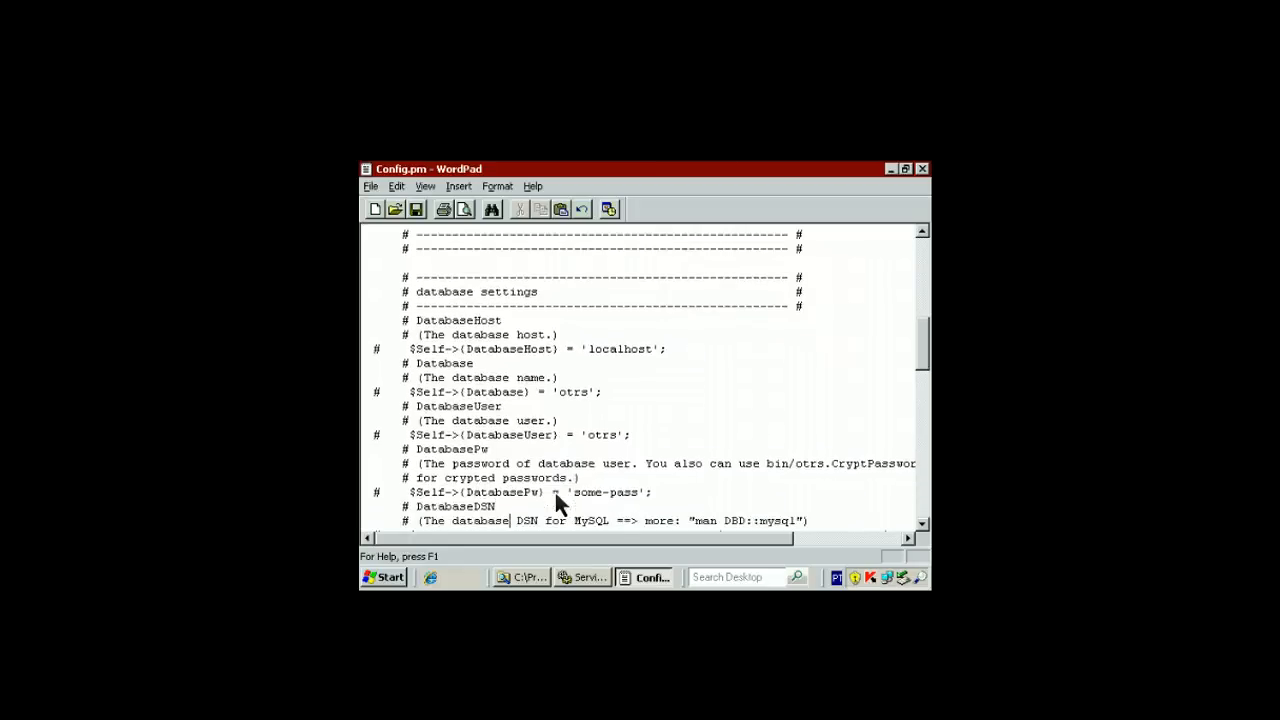
{"action": "left_click", "coordinate": [604, 492]}
{"action": "key", "text": "Down"}
{"action": "key", "text": "Down"}
{"action": "key", "text": "Down"}
{"action": "key", "text": "Down"}
{"action": "key", "text": "Down"}
{"action": "key", "text": "Down"}
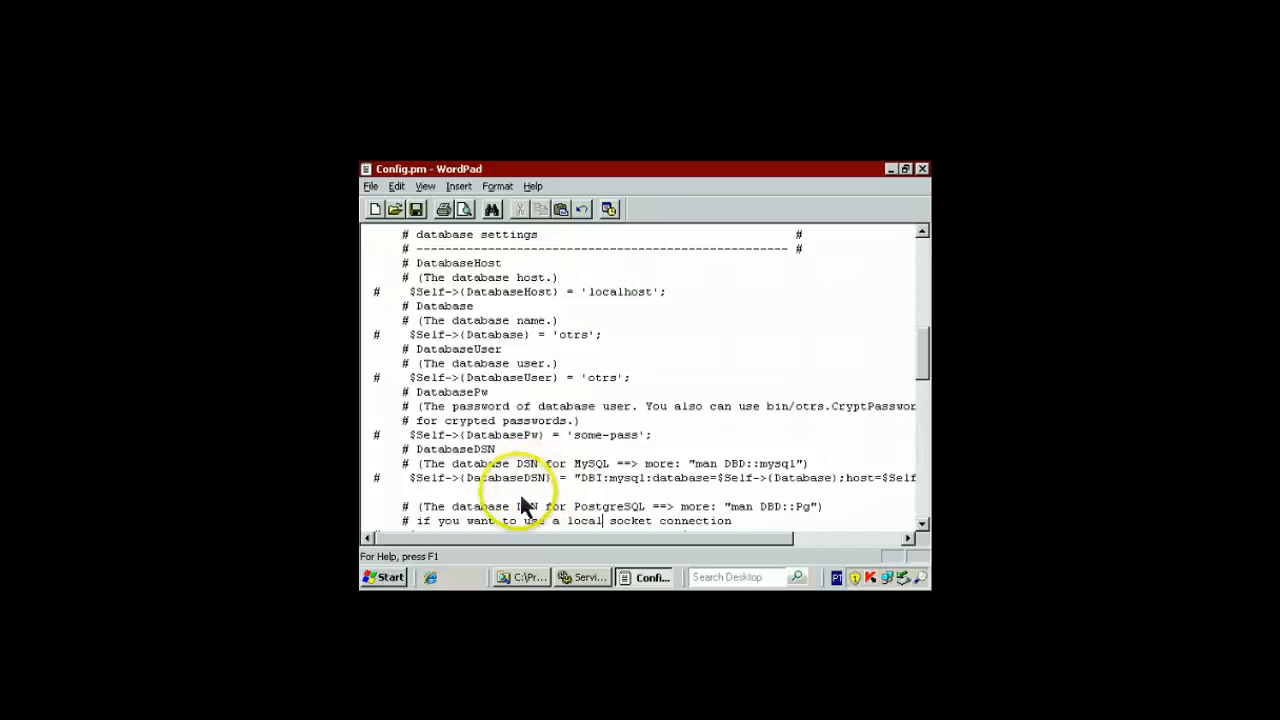
{"action": "left_click", "coordinate": [519, 493]}
{"action": "key", "text": "Return"}
{"action": "key", "text": "Return"}
{"action": "key", "text": "Up"}
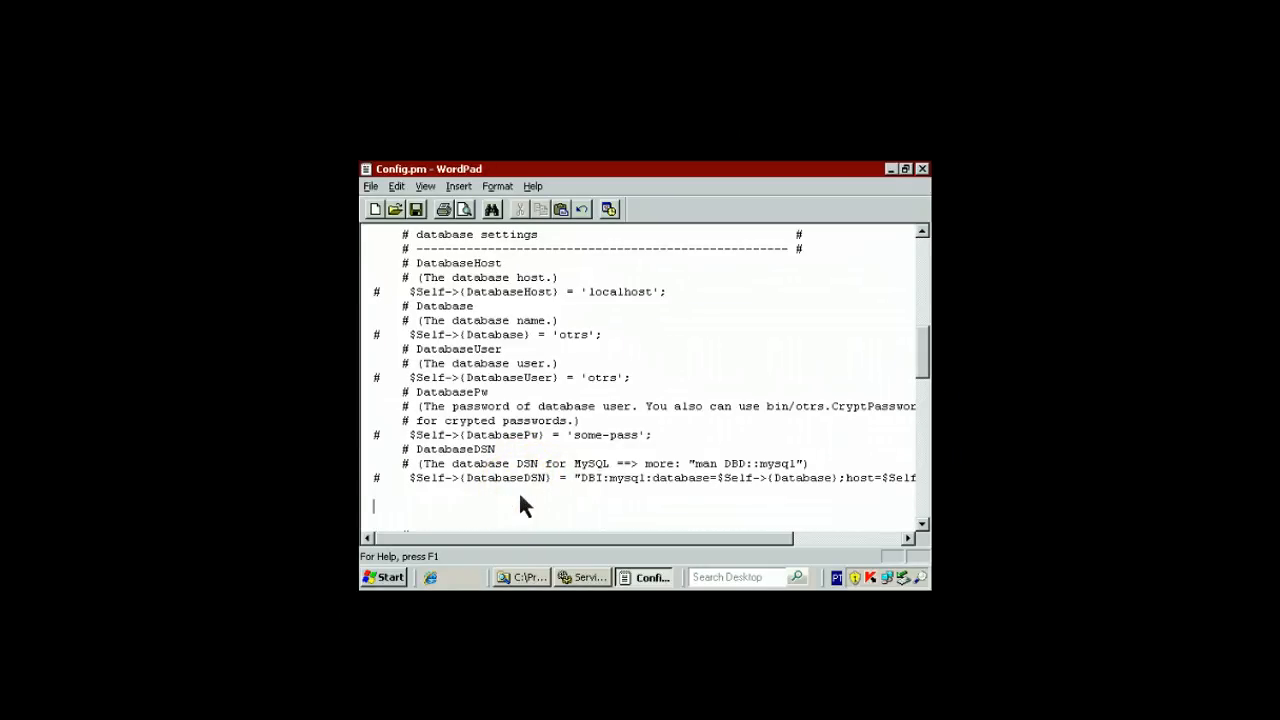
Paste the ODBC DSN for 10.4.3.52,1433 and the Database::Type 'mssql' line, removing leading spaces
{"action": "key", "text": "ctrl+v"}
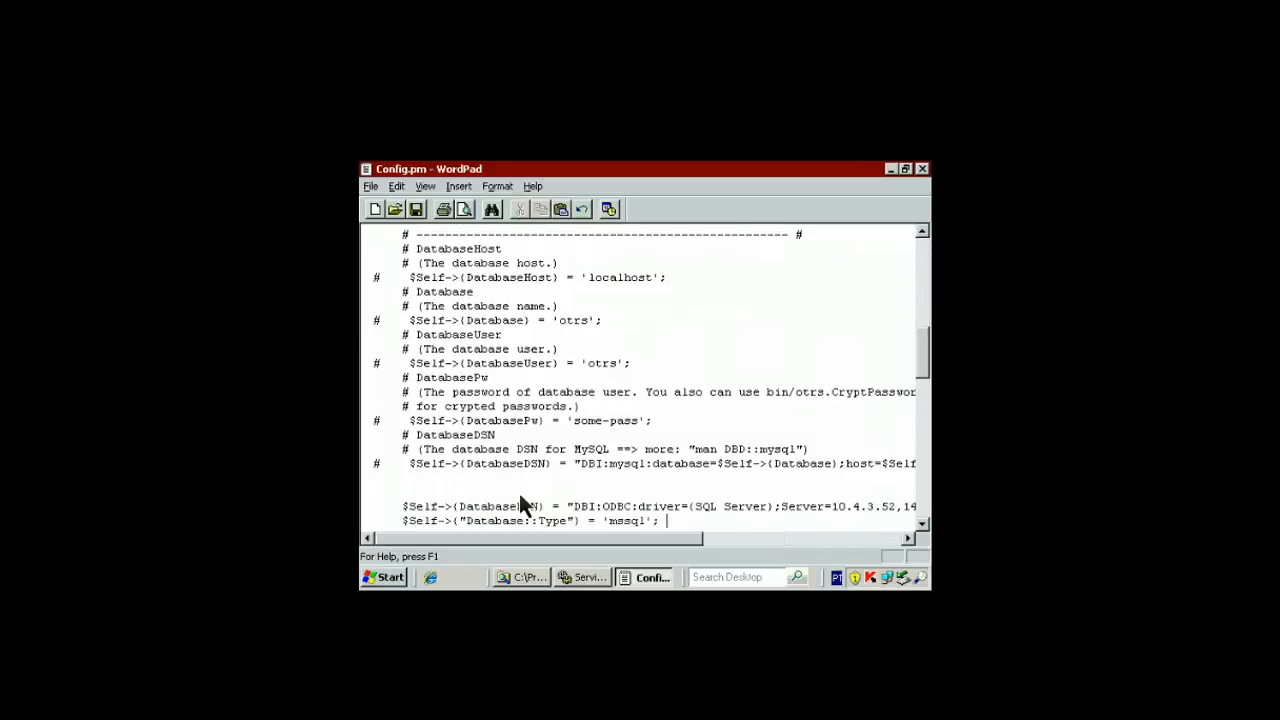
{"action": "key", "text": "Up"}
{"action": "key", "text": "Home"}
{"action": "key", "text": "Delete"}
{"action": "key", "text": "Delete"}
{"action": "key", "text": "Delete"}
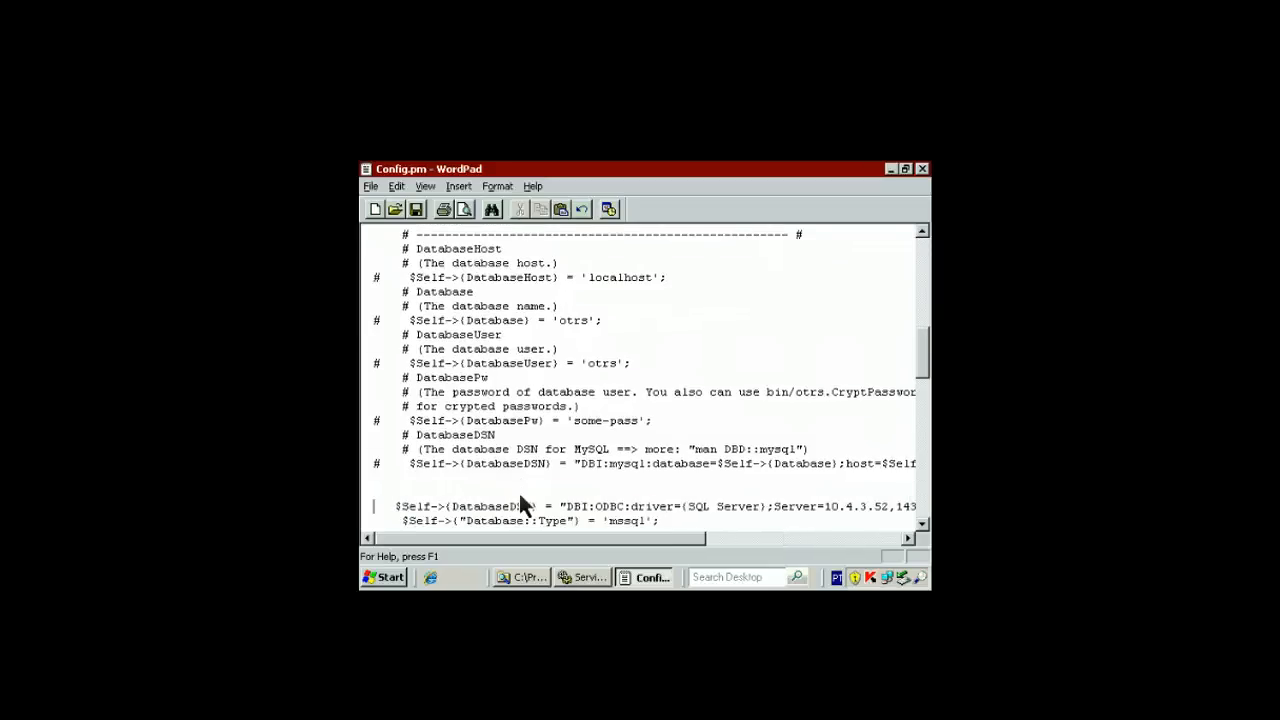
{"action": "key", "text": "Delete"}
{"action": "key", "text": "Down"}
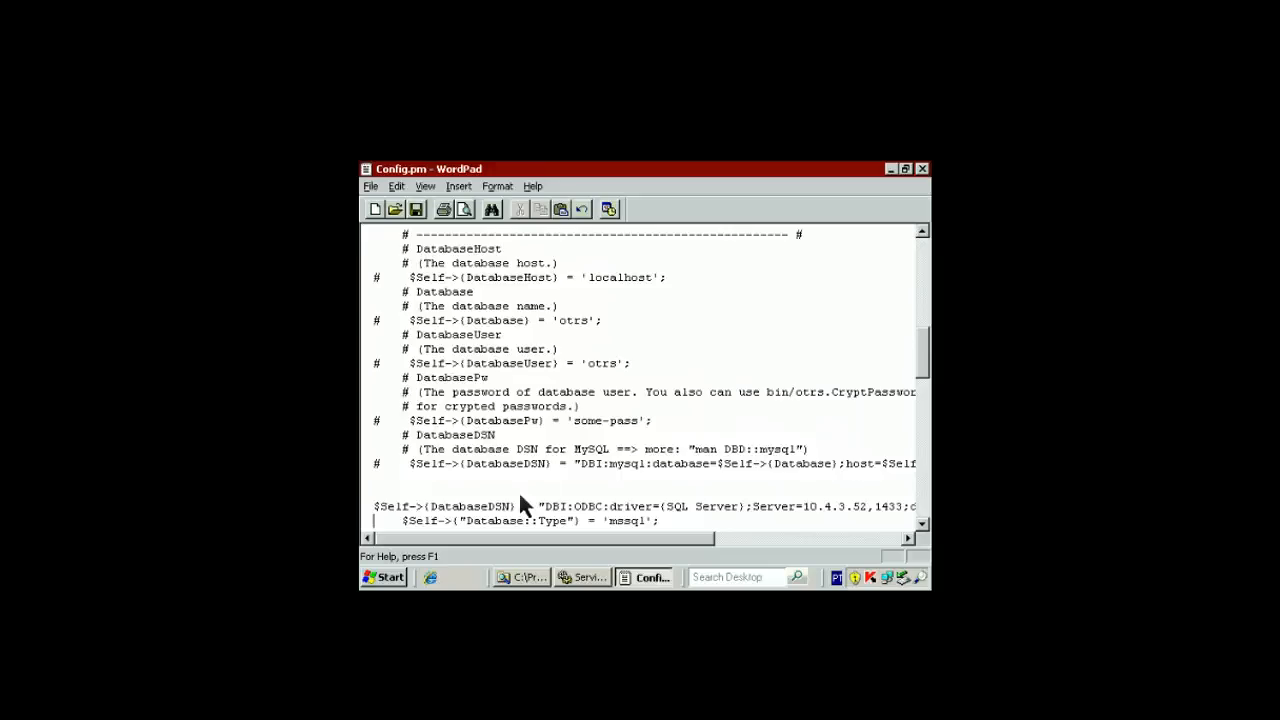
{"action": "key", "text": "Delete"}
{"action": "key", "text": "Delete"}
{"action": "key", "text": "Delete"}
{"action": "key", "text": "Delete"}
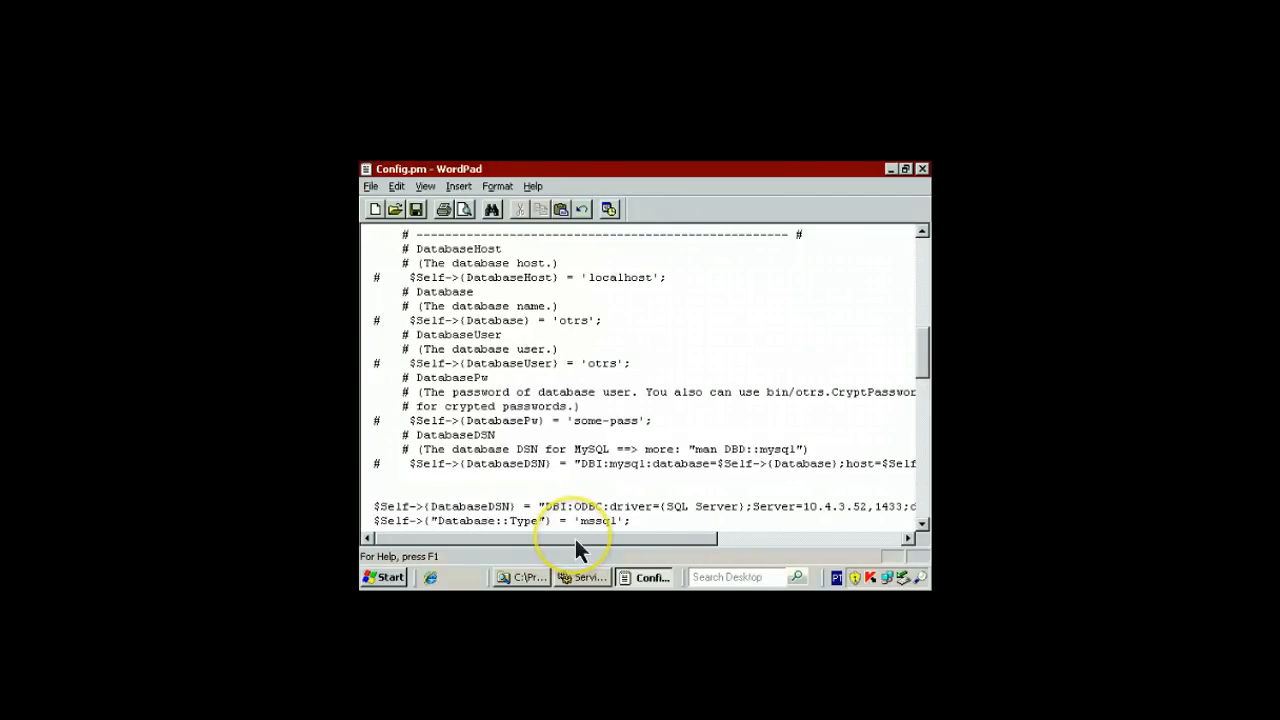
{"action": "left_click_drag", "start_coordinate": [576, 540], "coordinate": [694, 507]}
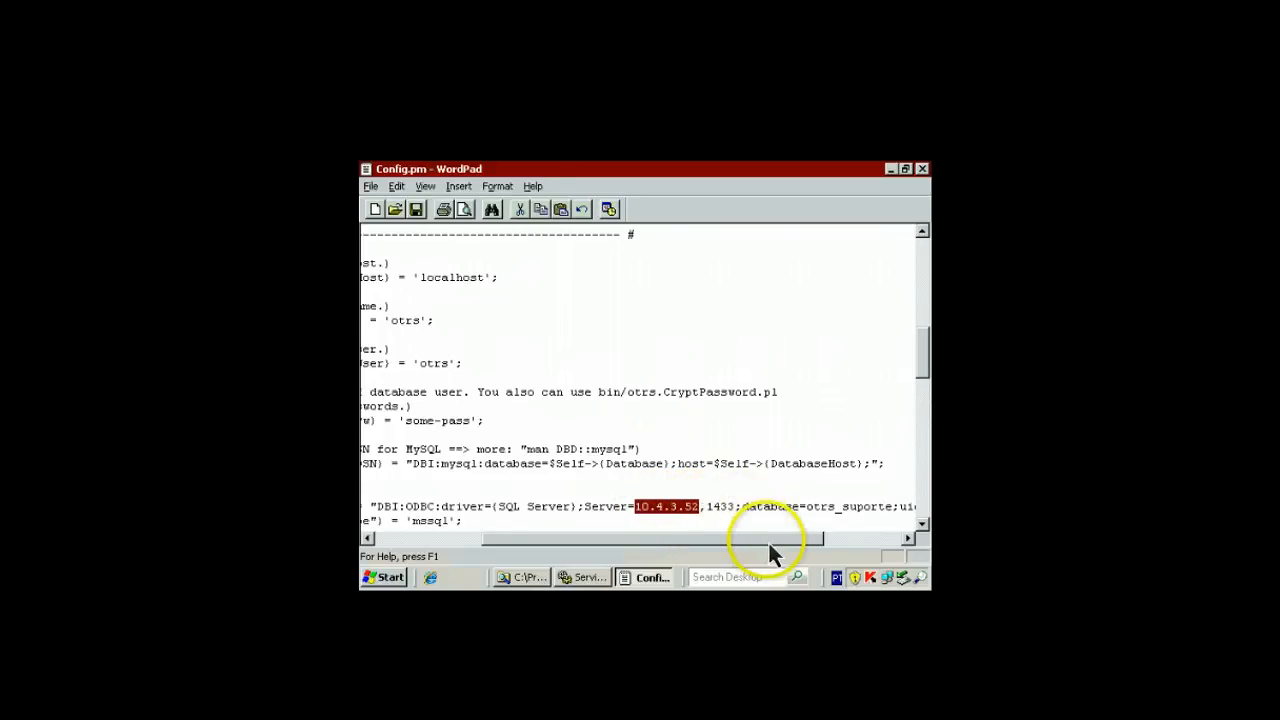
{"action": "left_click_drag", "start_coordinate": [768, 540], "coordinate": [858, 545]}
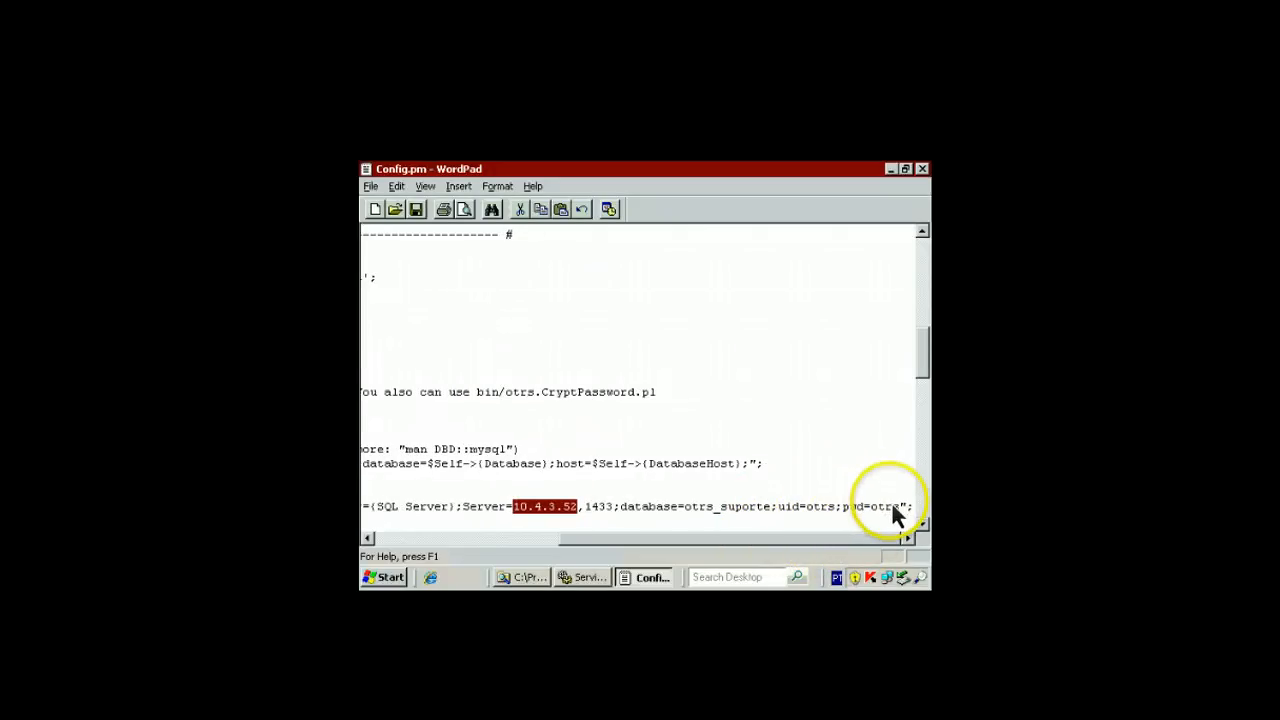
{"action": "left_click_drag", "start_coordinate": [878, 536], "coordinate": [657, 528]}
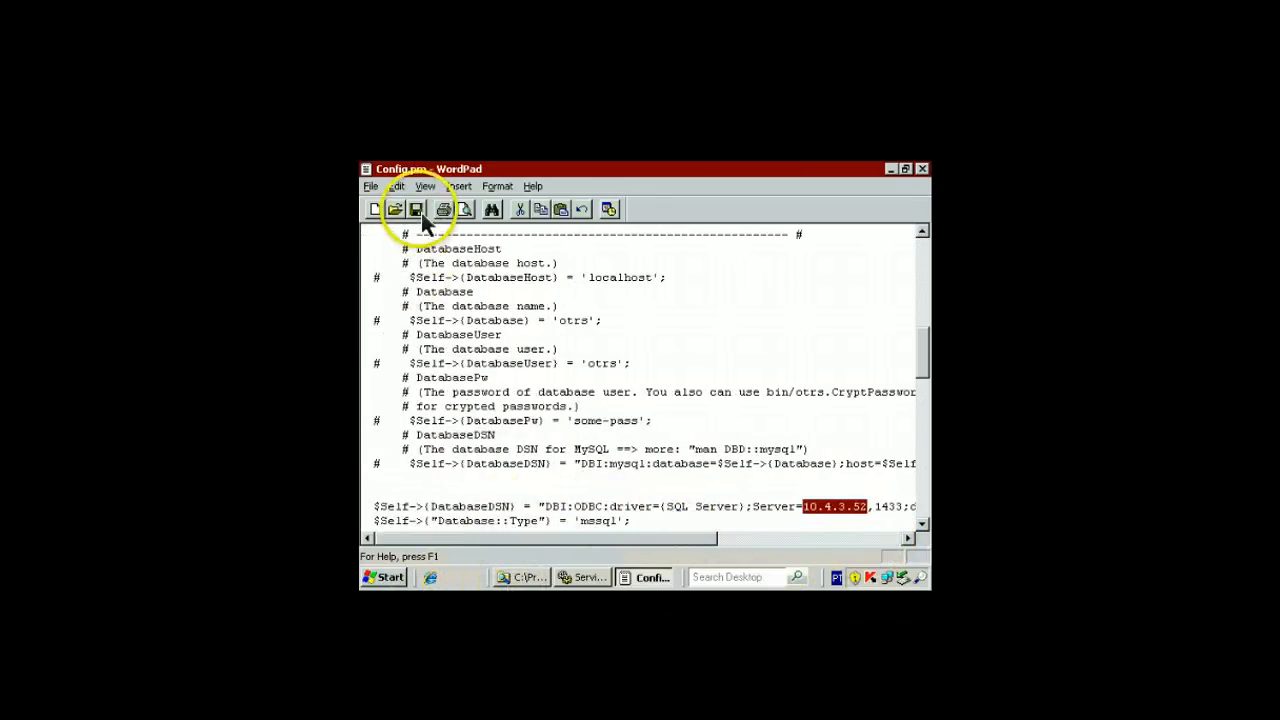
{"action": "scroll", "coordinate": [421, 210], "scroll_direction": "down", "scroll_amount": 6}
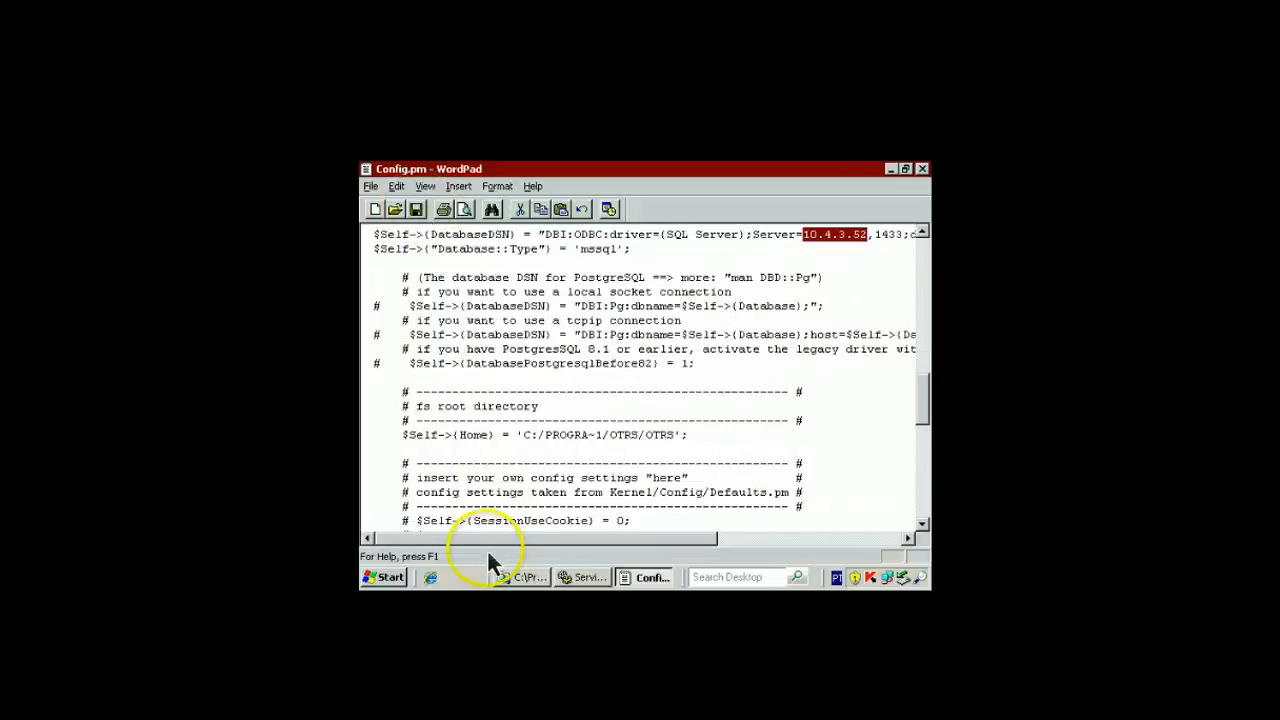
{"action": "left_click", "coordinate": [432, 582]}
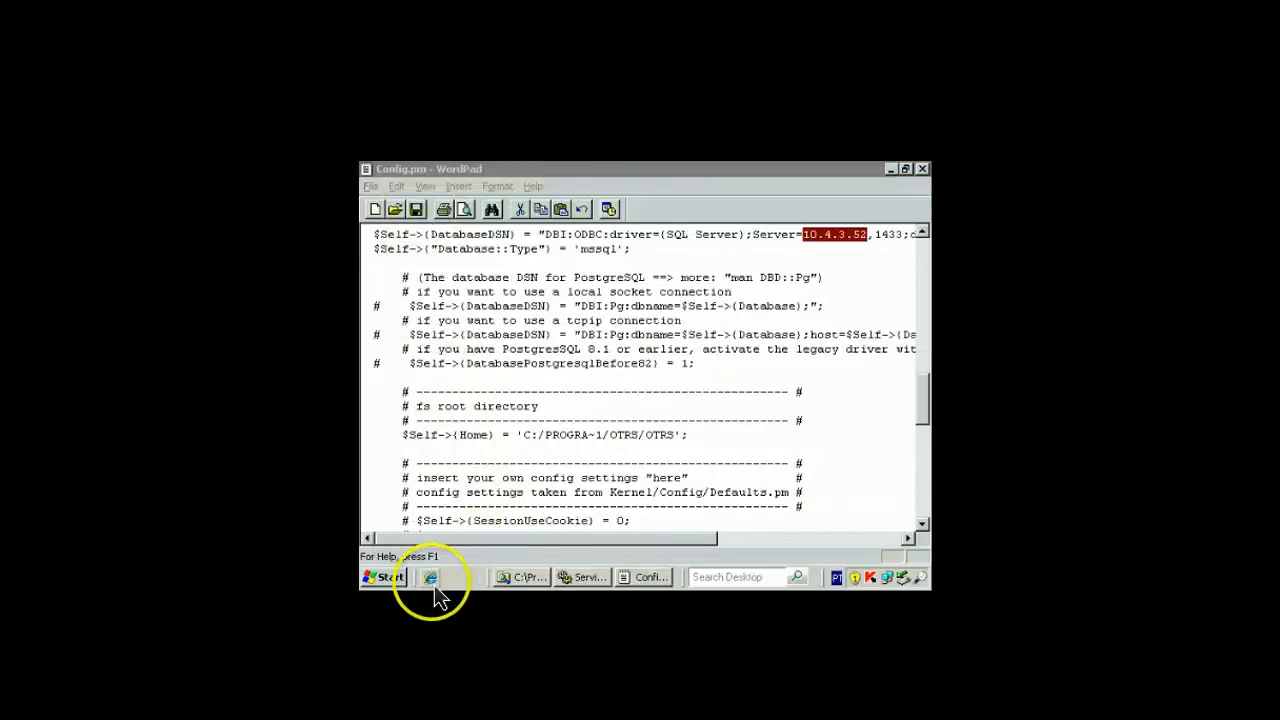
{"action": "left_click", "coordinate": [541, 194]}
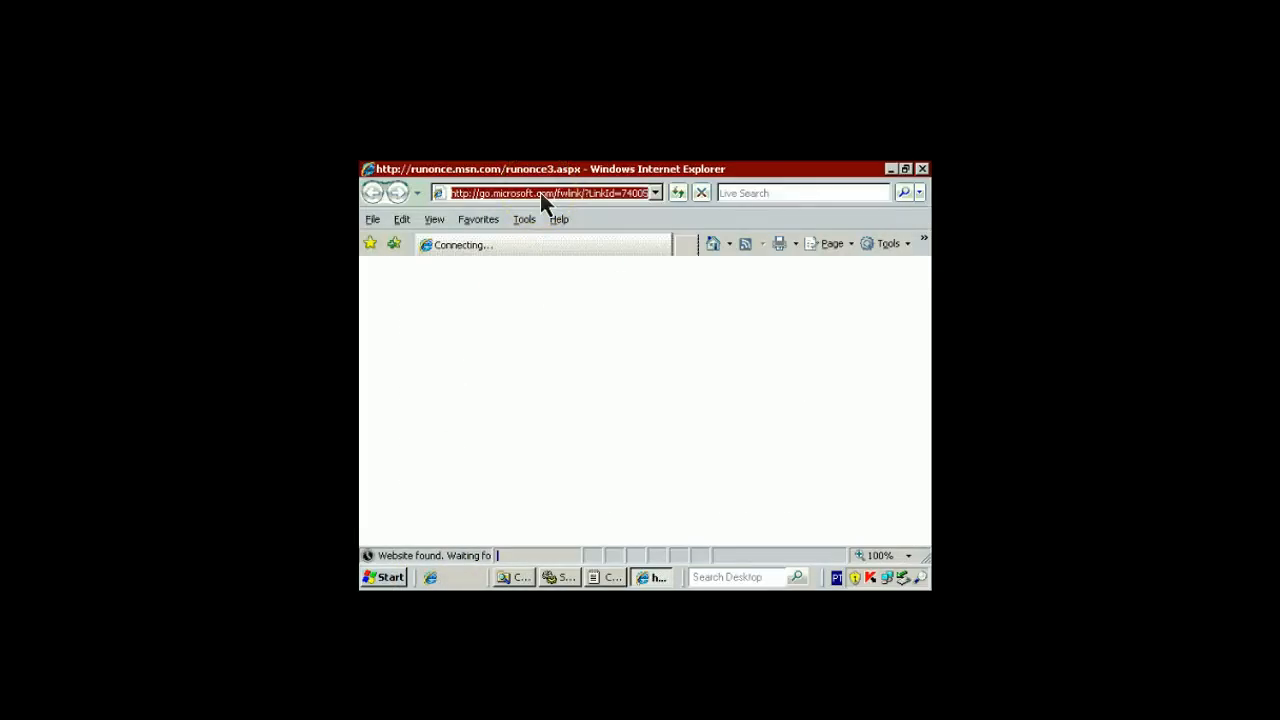
{"action": "type", "text": "localhos"}
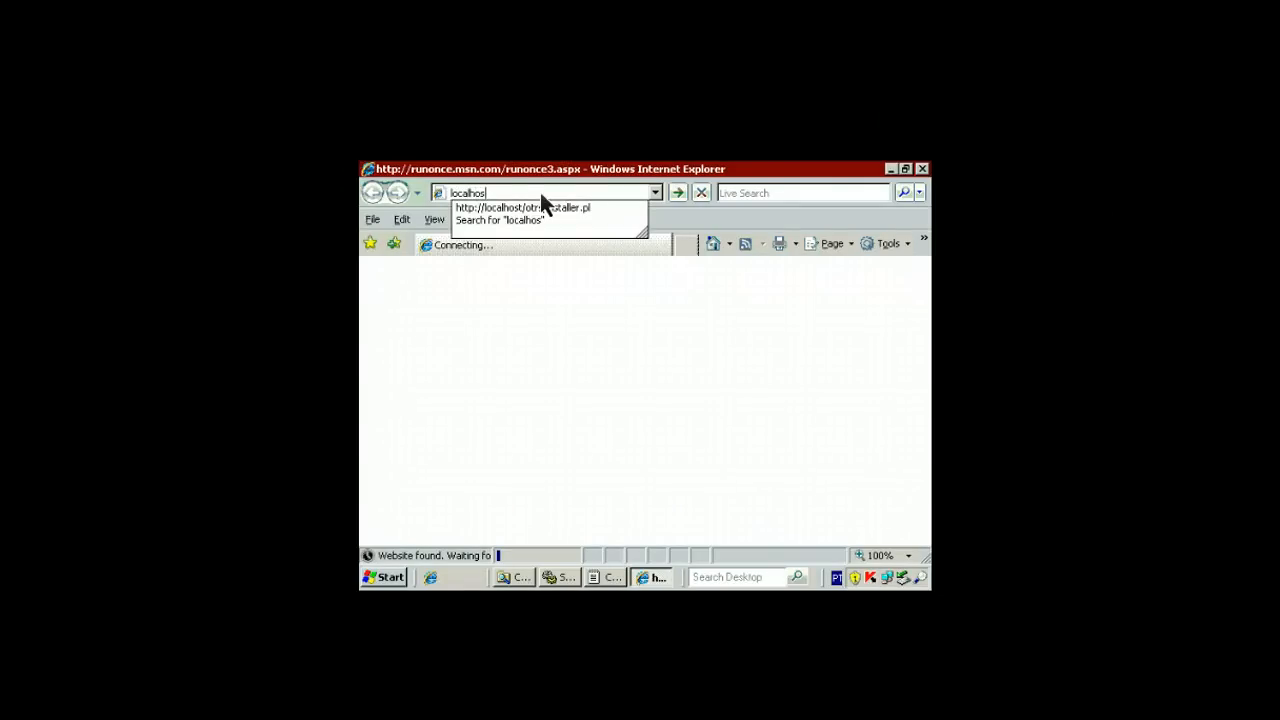
{"action": "key", "text": "Down"}
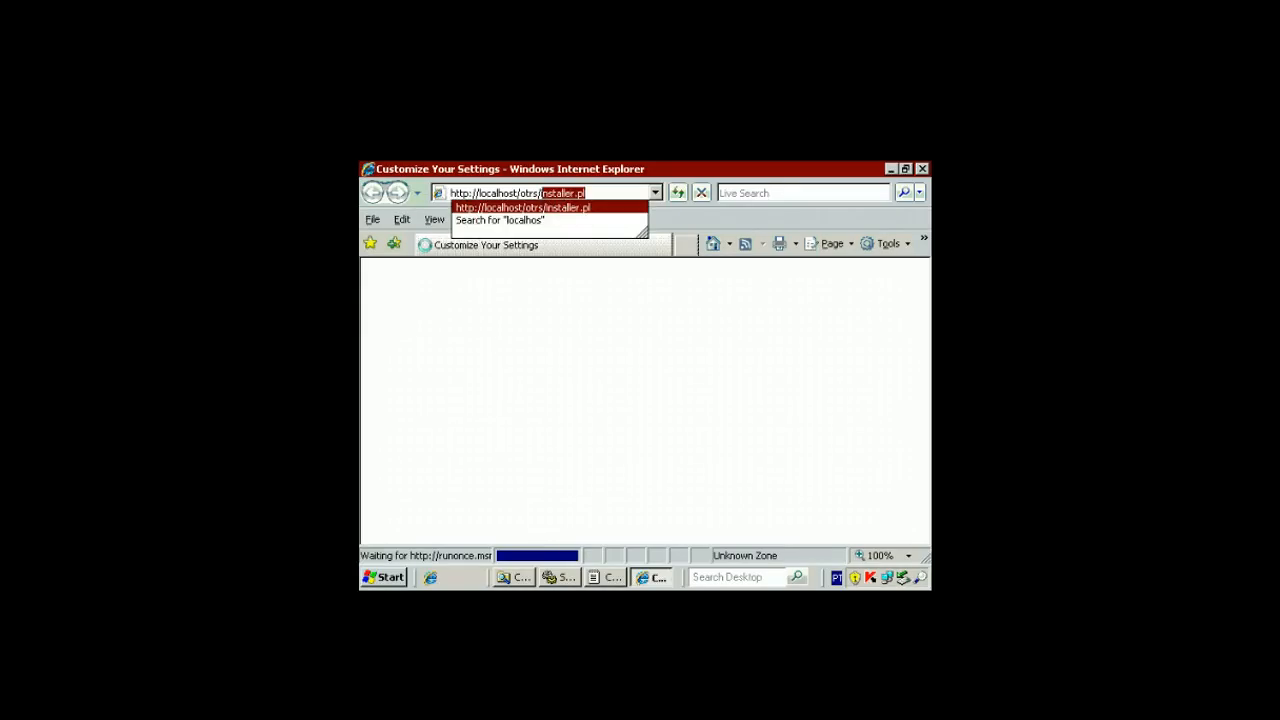
{"action": "type", "text": "ndex."}
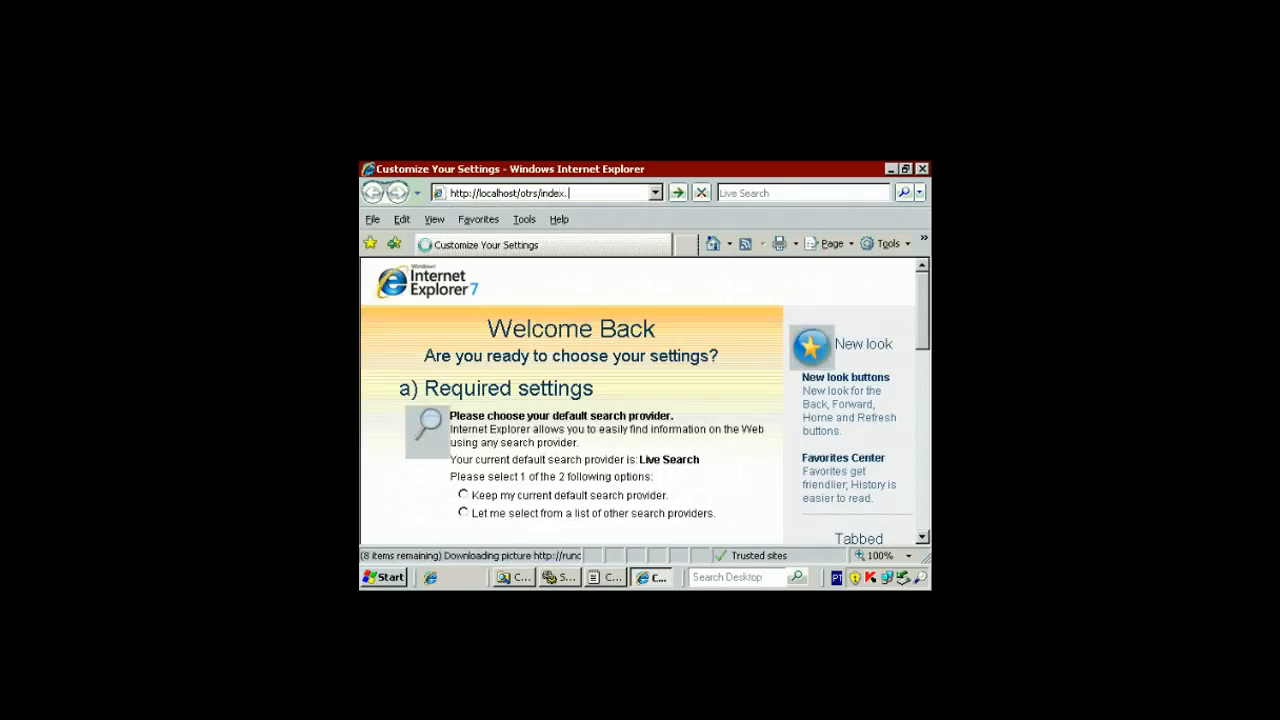
{"action": "type", "text": "pl"}
{"action": "key", "text": "Return"}
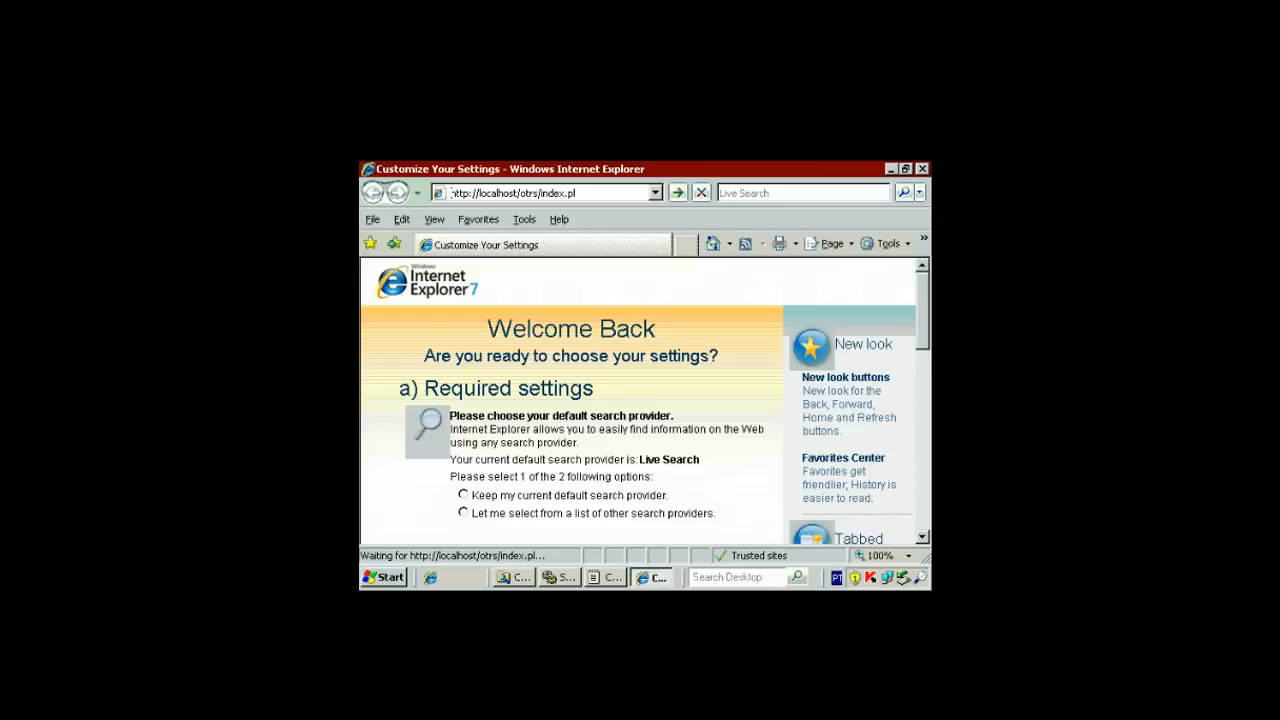
Restart the Apache2.2 service from the Services window
{"action": "left_click", "coordinate": [563, 580]}
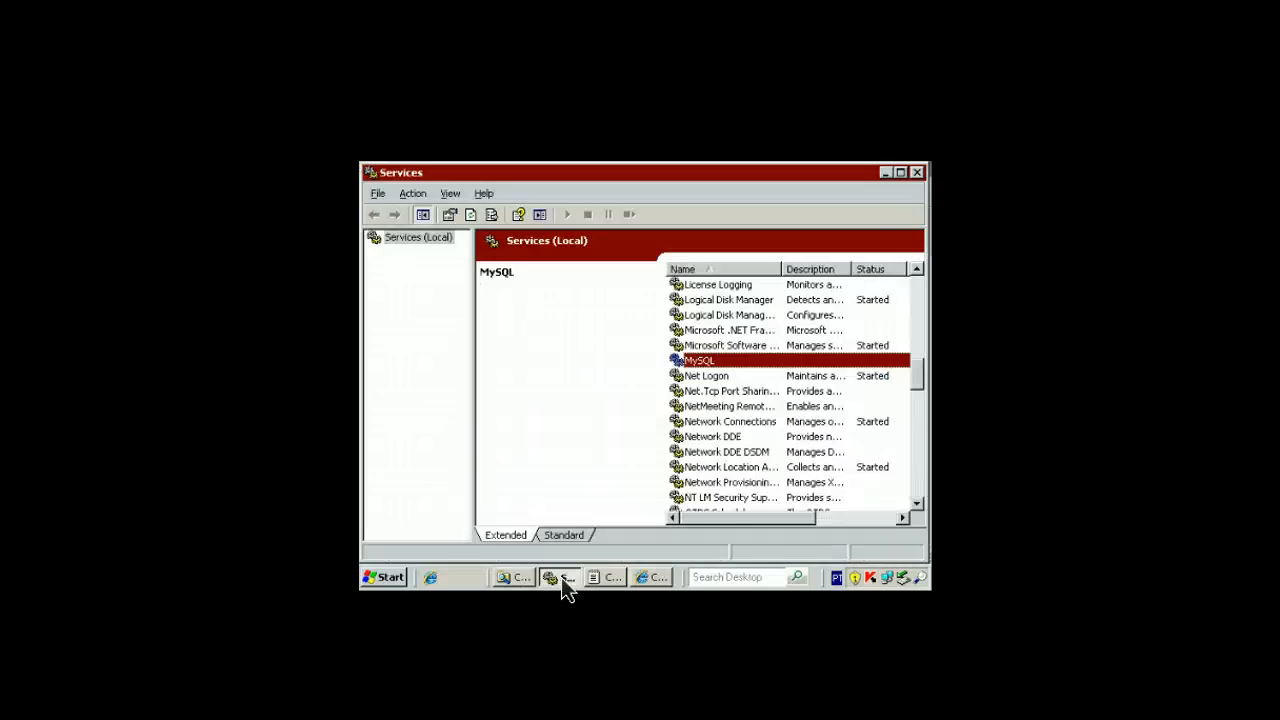
{"action": "scroll", "coordinate": [692, 400], "scroll_direction": "up", "scroll_amount": 12}
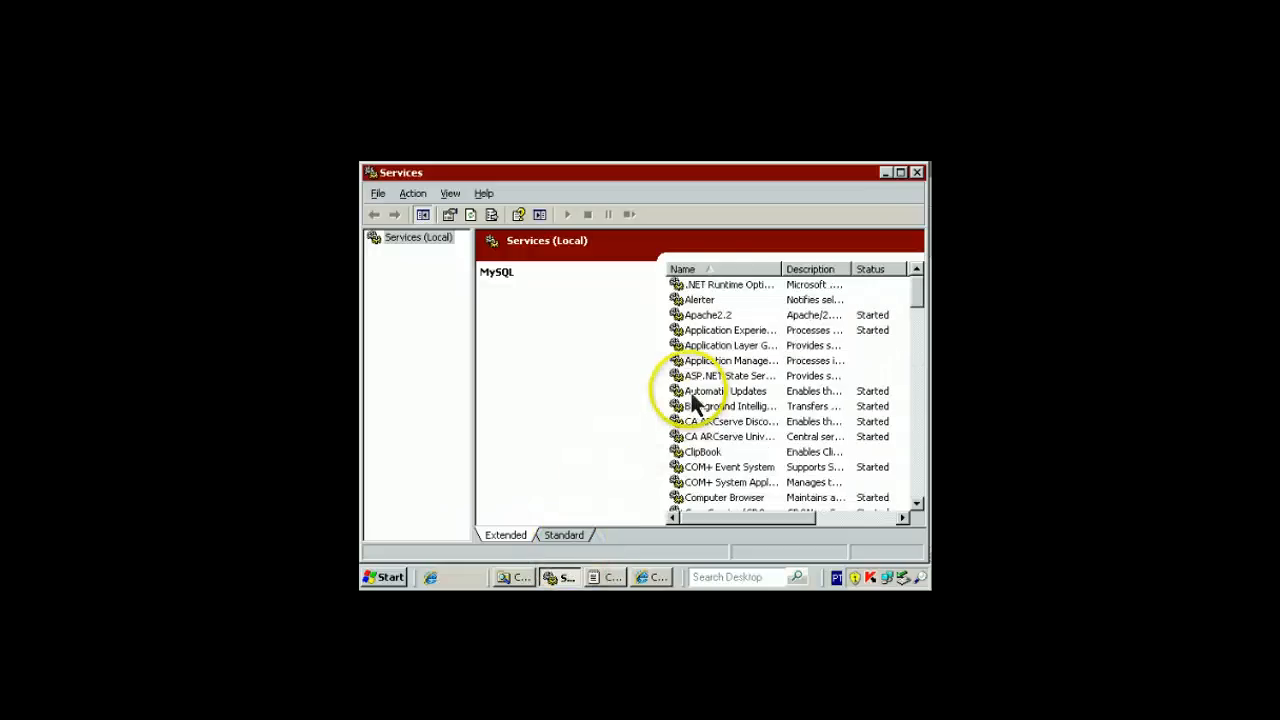
{"action": "left_click", "coordinate": [710, 316]}
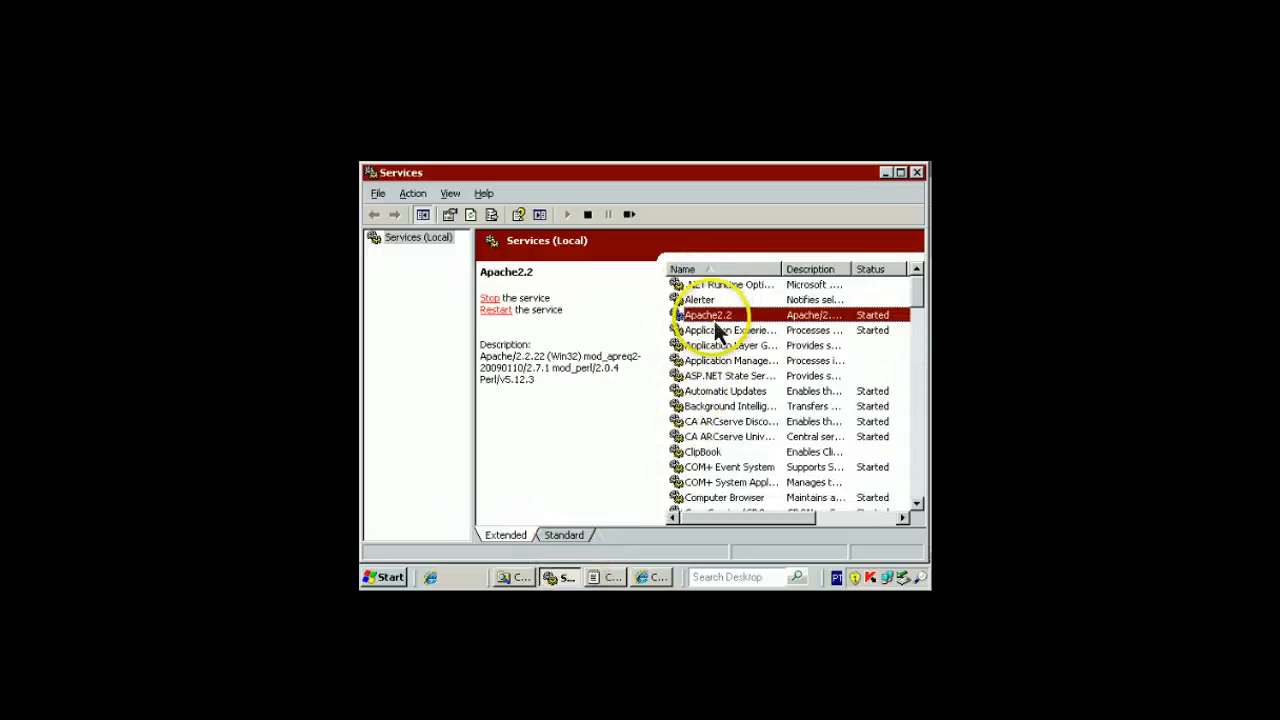
{"action": "left_click", "coordinate": [503, 312]}
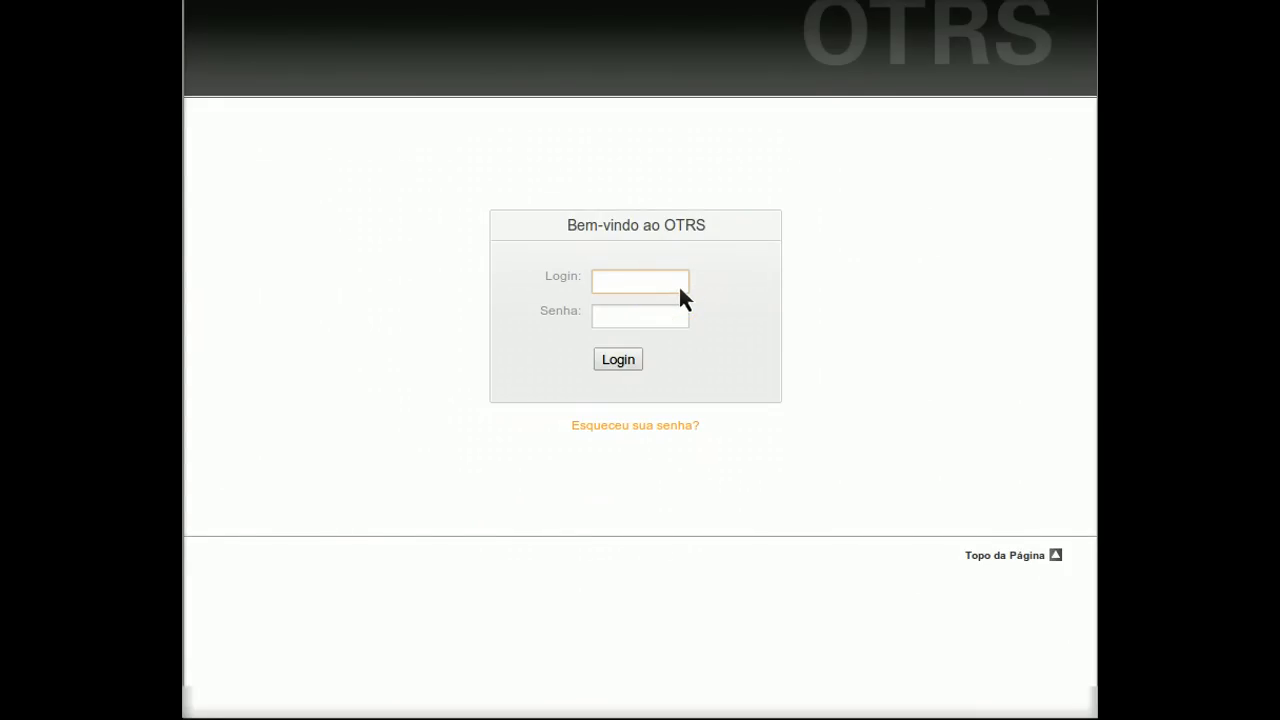
Log in to OTRS with the administrator's login name and password
{"action": "left_click", "coordinate": [678, 284]}
{"action": "type", "text": "root"}
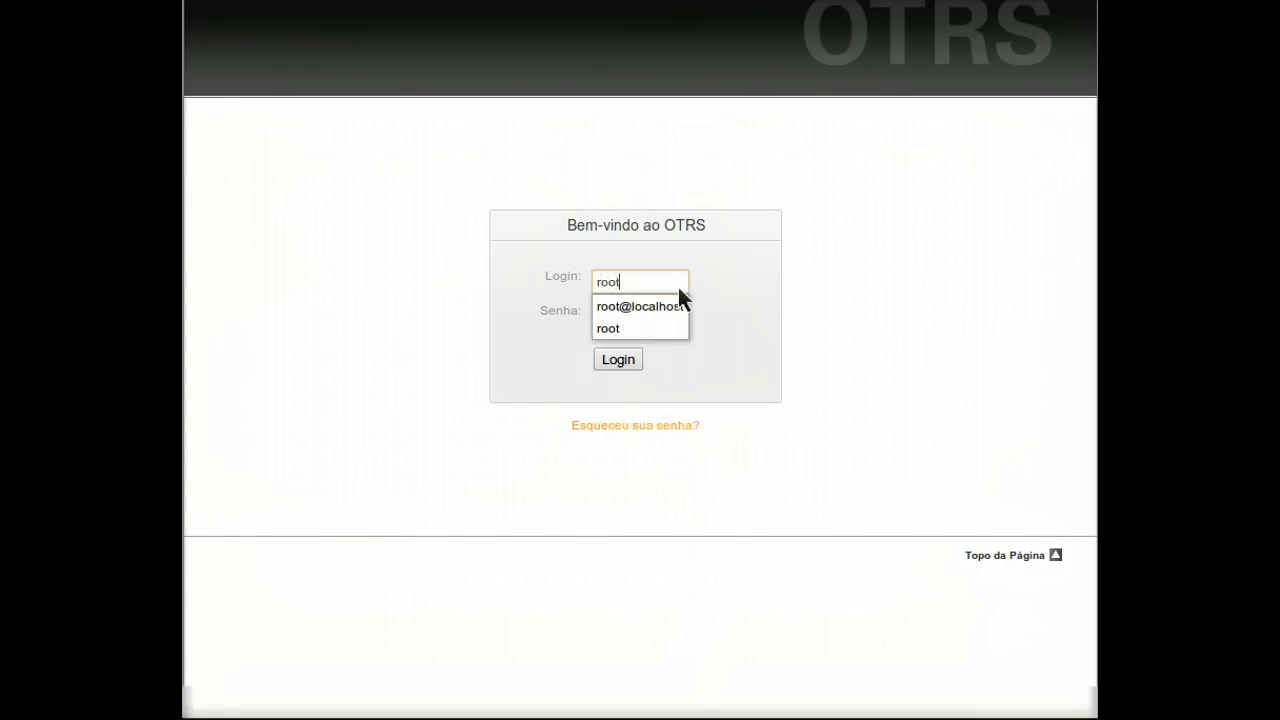
{"action": "type", "text": "@loca"}
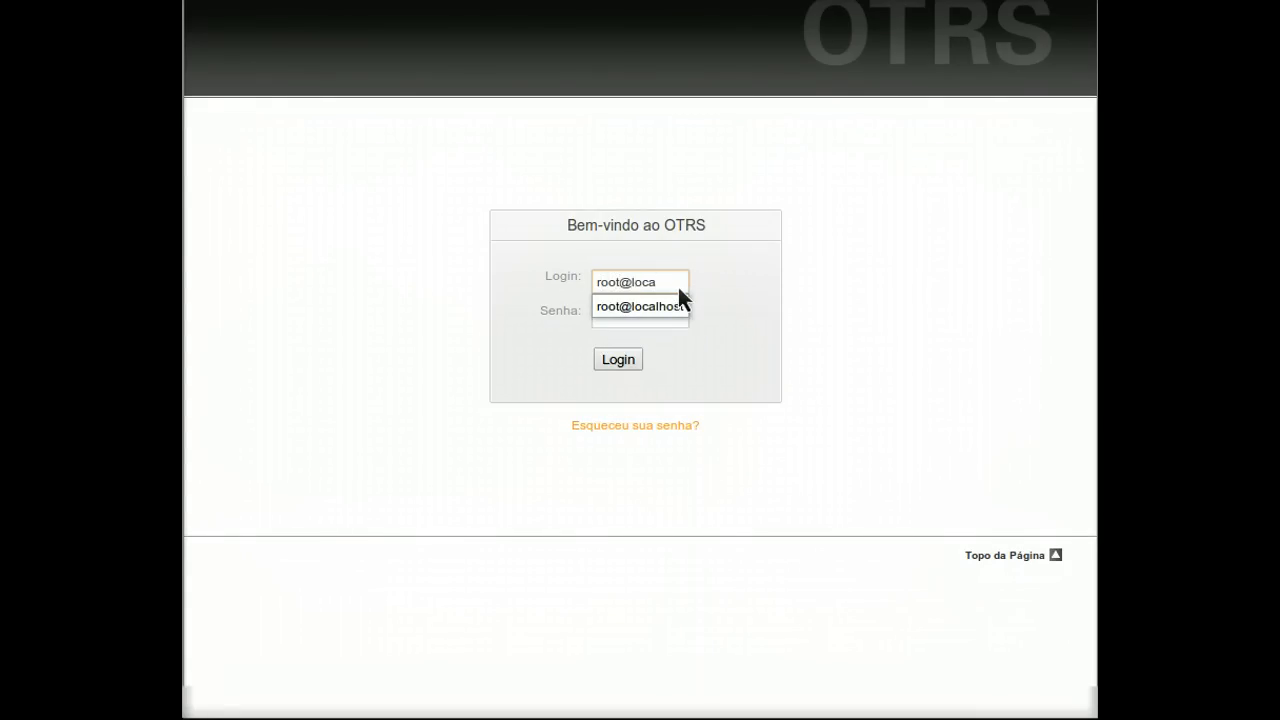
{"action": "key", "text": "Down"}
{"action": "key", "text": "Tab"}
{"action": "type", "text": "root"}
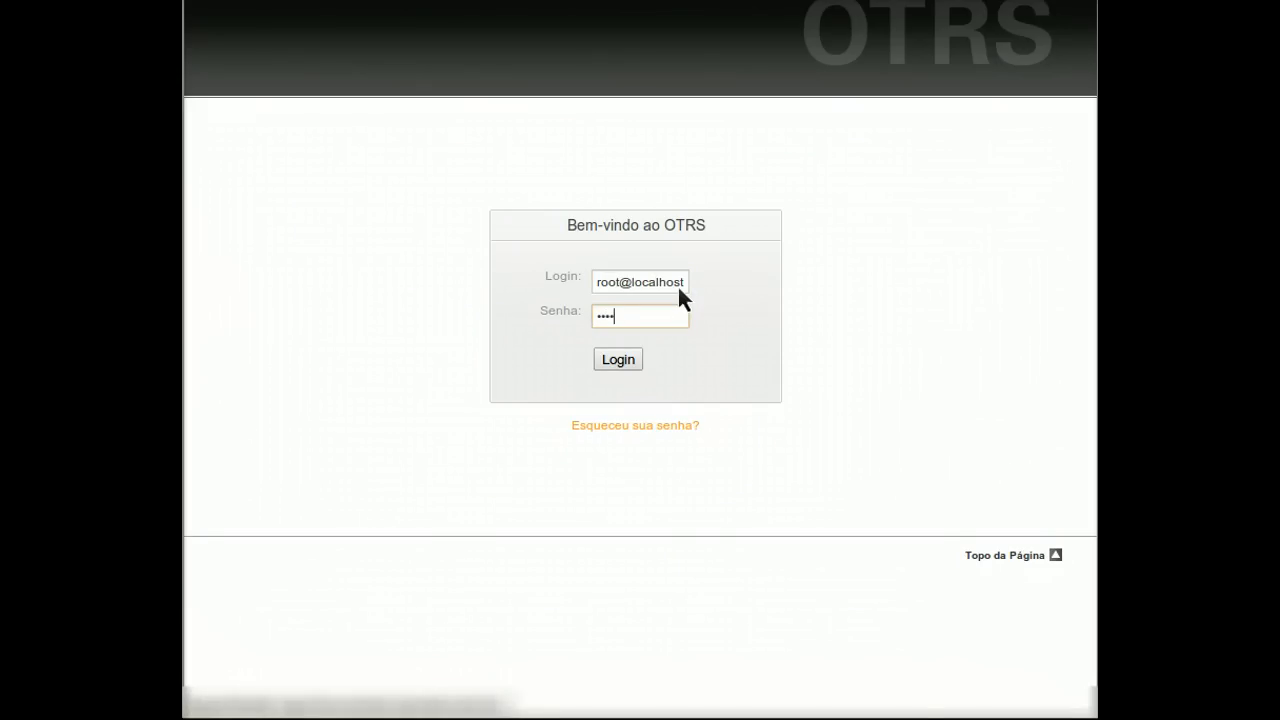
{"action": "key", "text": "Return"}
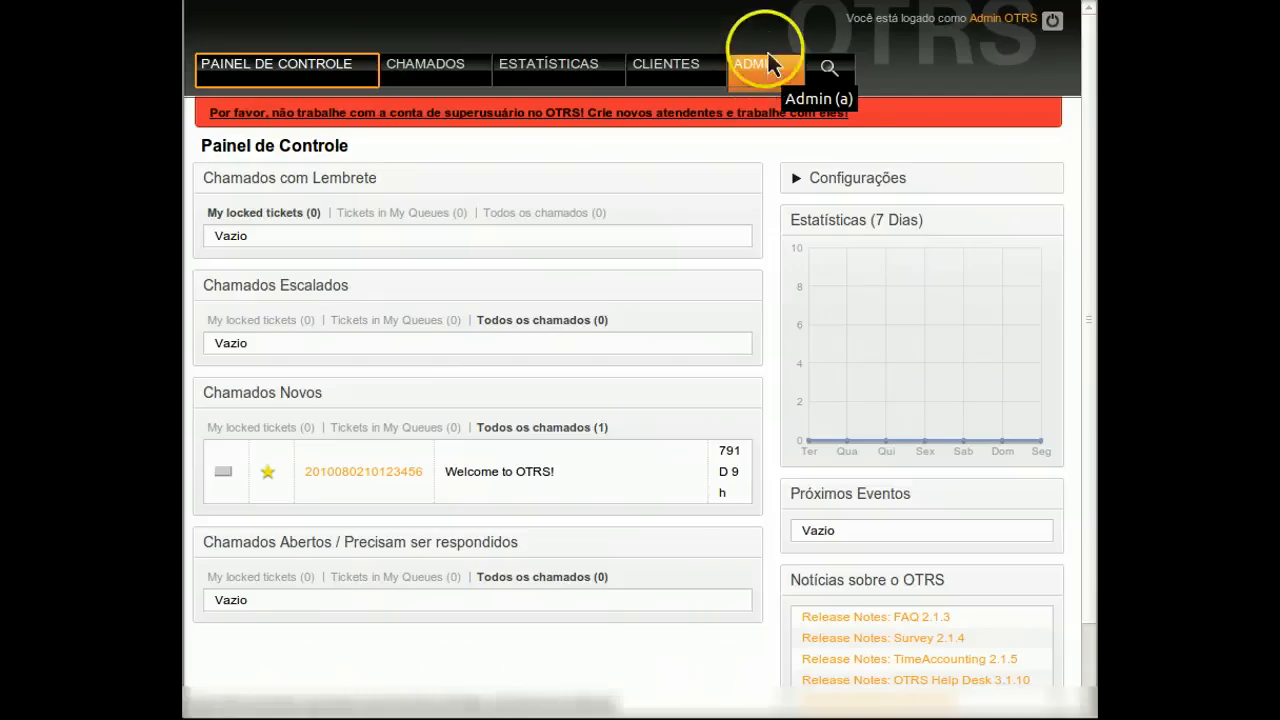
Enter the current and new admin passwords in preferences and save with Atualizar
{"action": "left_click", "coordinate": [995, 20]}
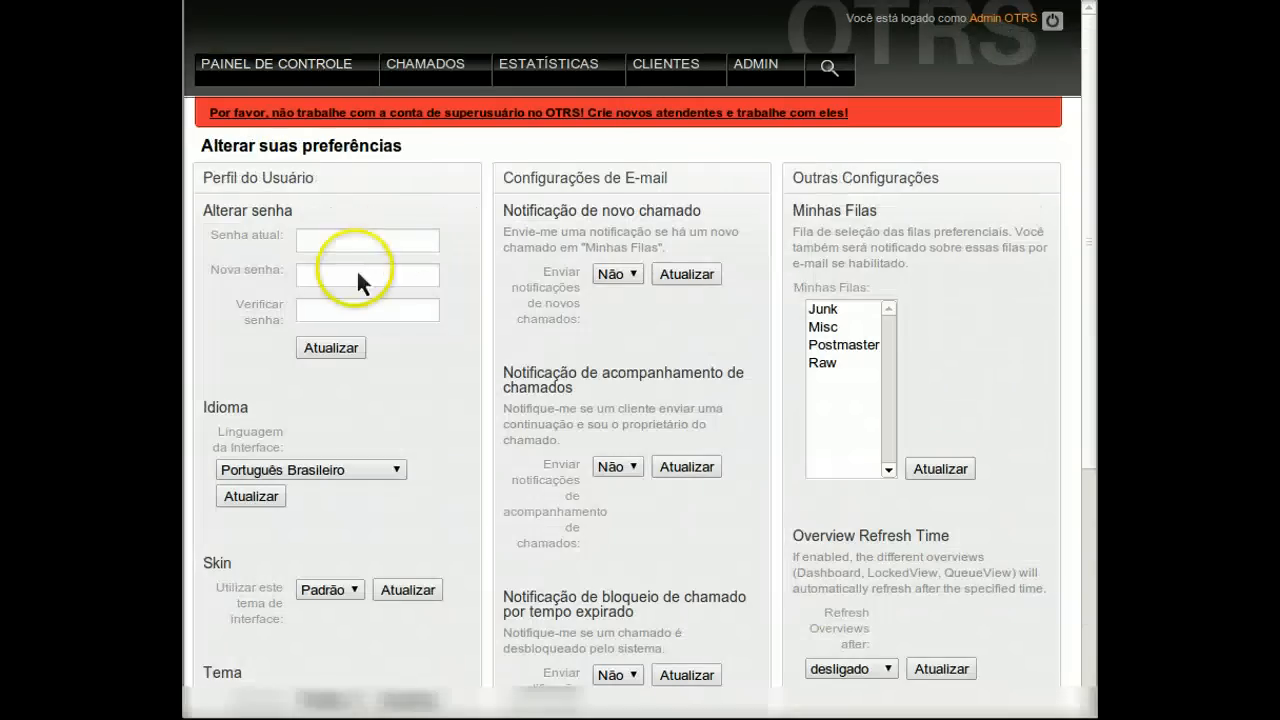
{"action": "left_click", "coordinate": [331, 249]}
{"action": "type", "text": "••••••••••"}
{"action": "key", "text": "Tab"}
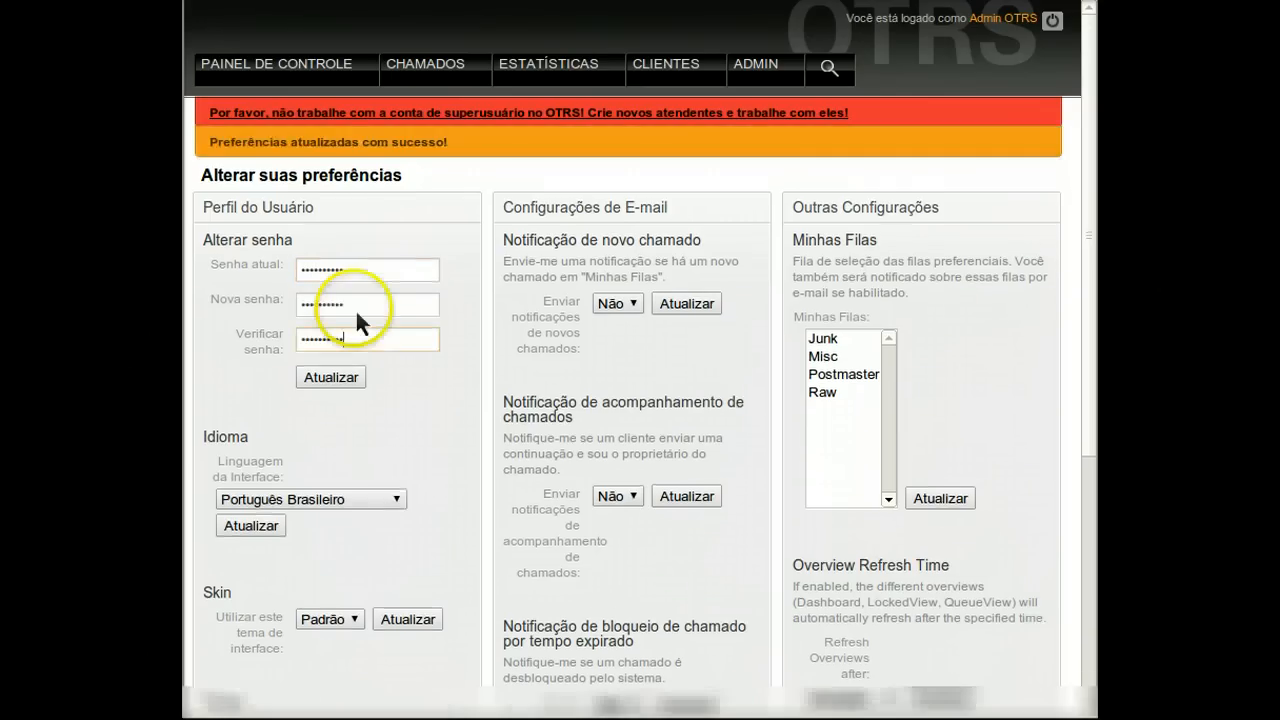
{"action": "left_click", "coordinate": [333, 378]}
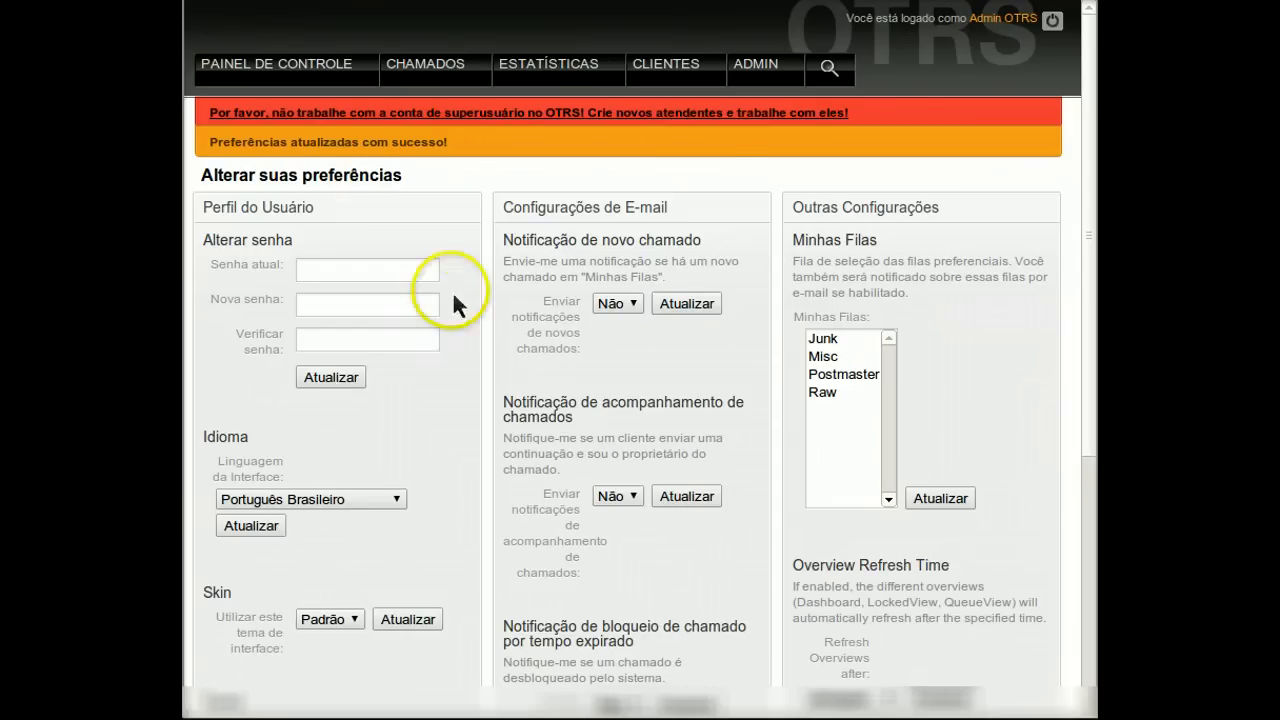
Open Configuração do Sistema from the ADMIN area
{"action": "left_click", "coordinate": [757, 70]}
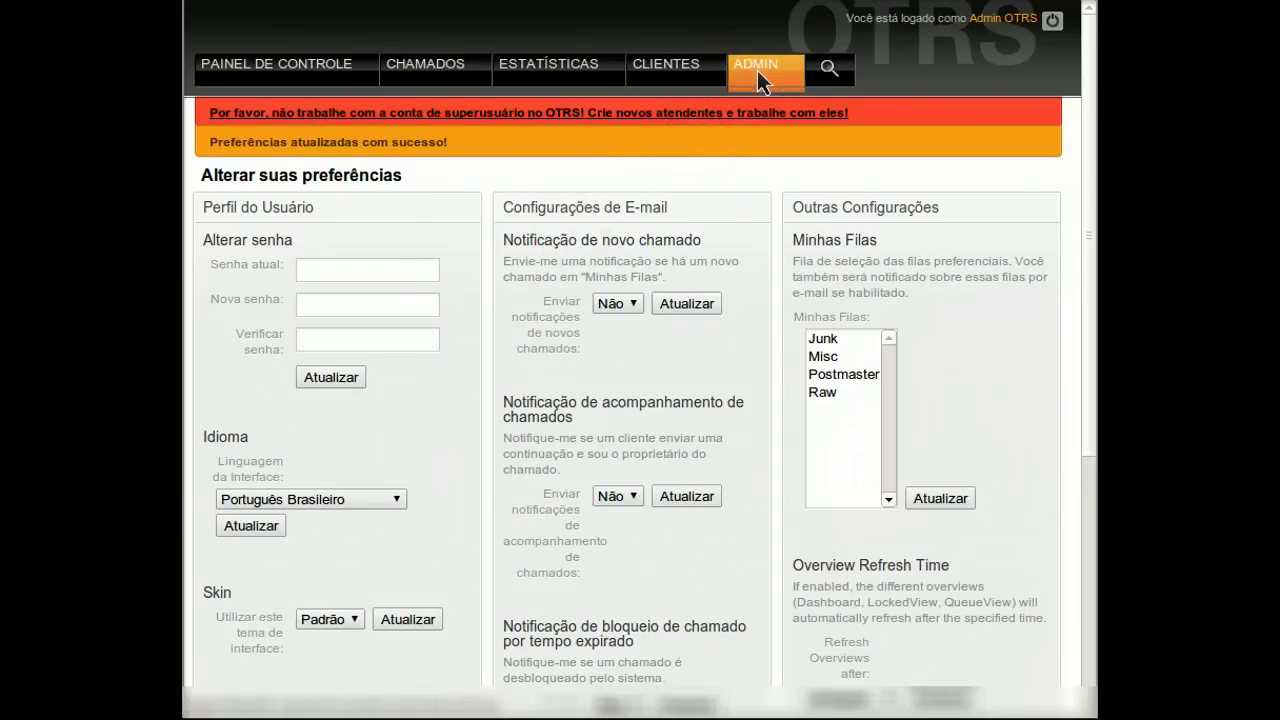
{"action": "scroll", "coordinate": [877, 526], "scroll_direction": "down", "scroll_amount": 5}
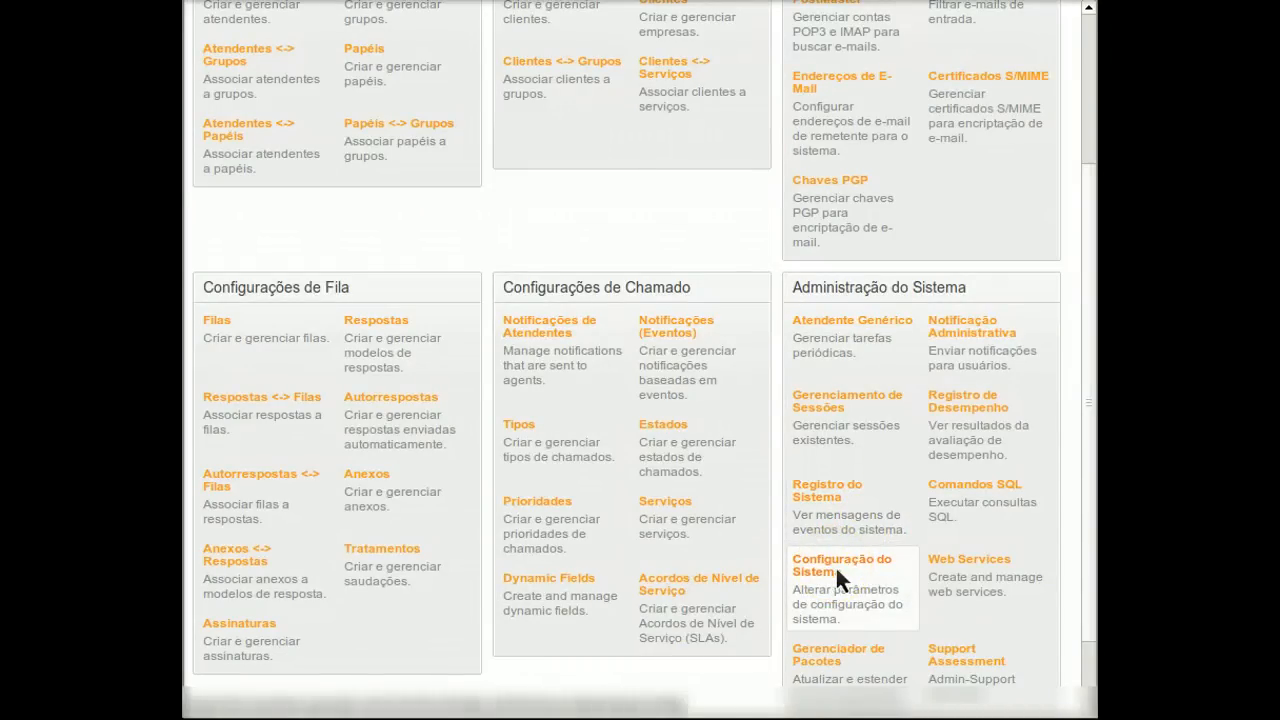
{"action": "left_click", "coordinate": [835, 565]}
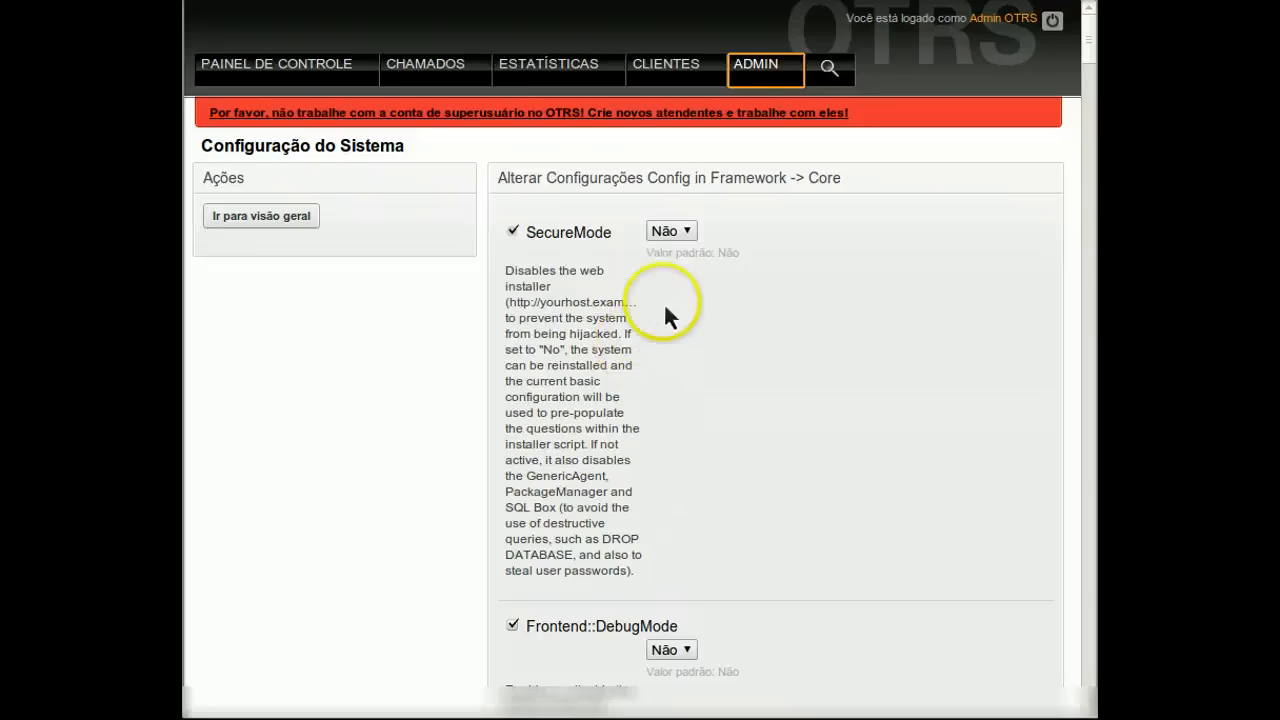
Set SecureMode to Sim under Framework -> Core and save with Atualizar
{"action": "left_click", "coordinate": [672, 231]}
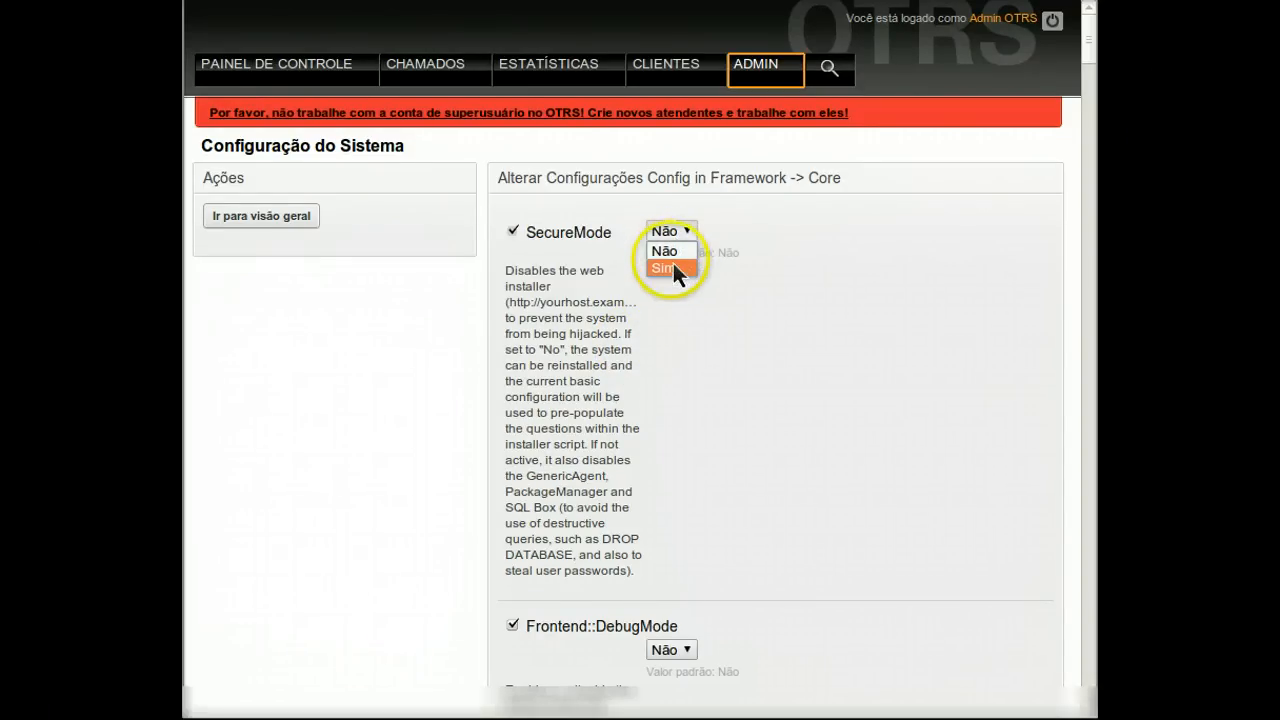
{"action": "left_click", "coordinate": [669, 265]}
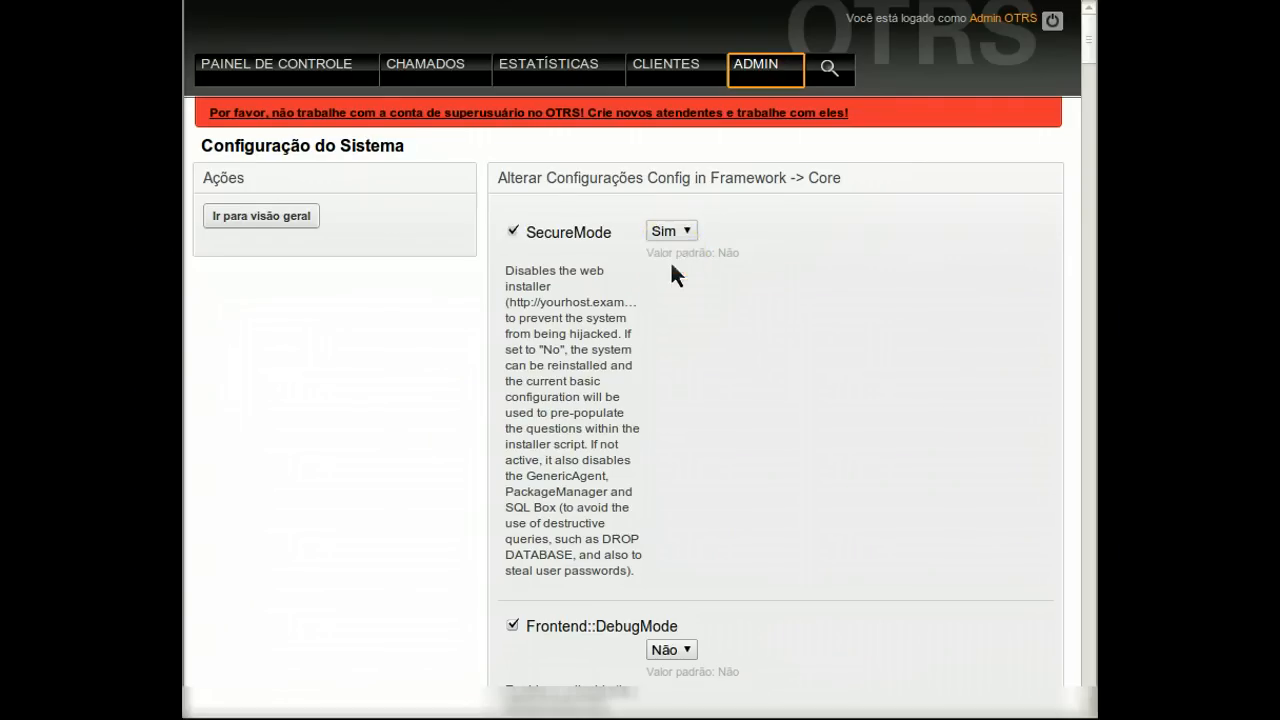
{"action": "left_click", "coordinate": [701, 278]}
{"action": "scroll", "coordinate": [707, 281], "scroll_direction": "down", "scroll_amount": 5}
{"action": "scroll", "coordinate": [707, 281], "scroll_direction": "down", "scroll_amount": 8}
{"action": "left_click_drag", "start_coordinate": [1087, 147], "coordinate": [972, 705]}
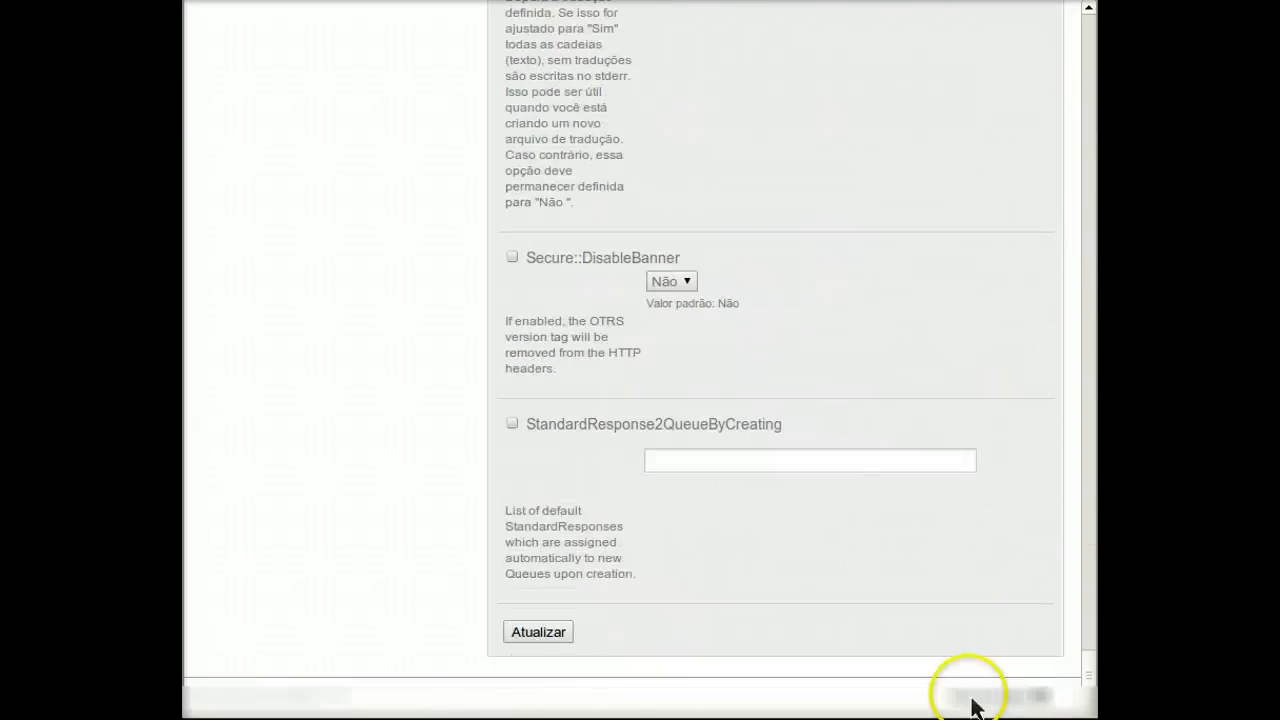
{"action": "left_click", "coordinate": [553, 637]}
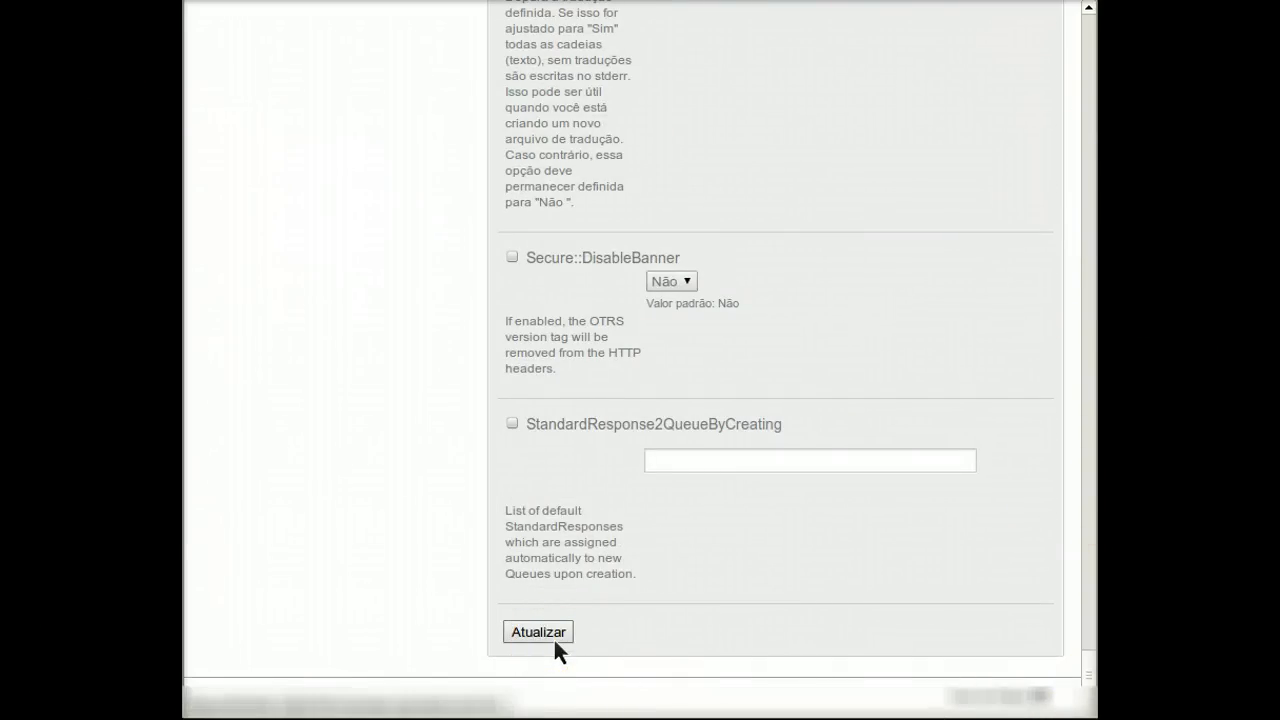